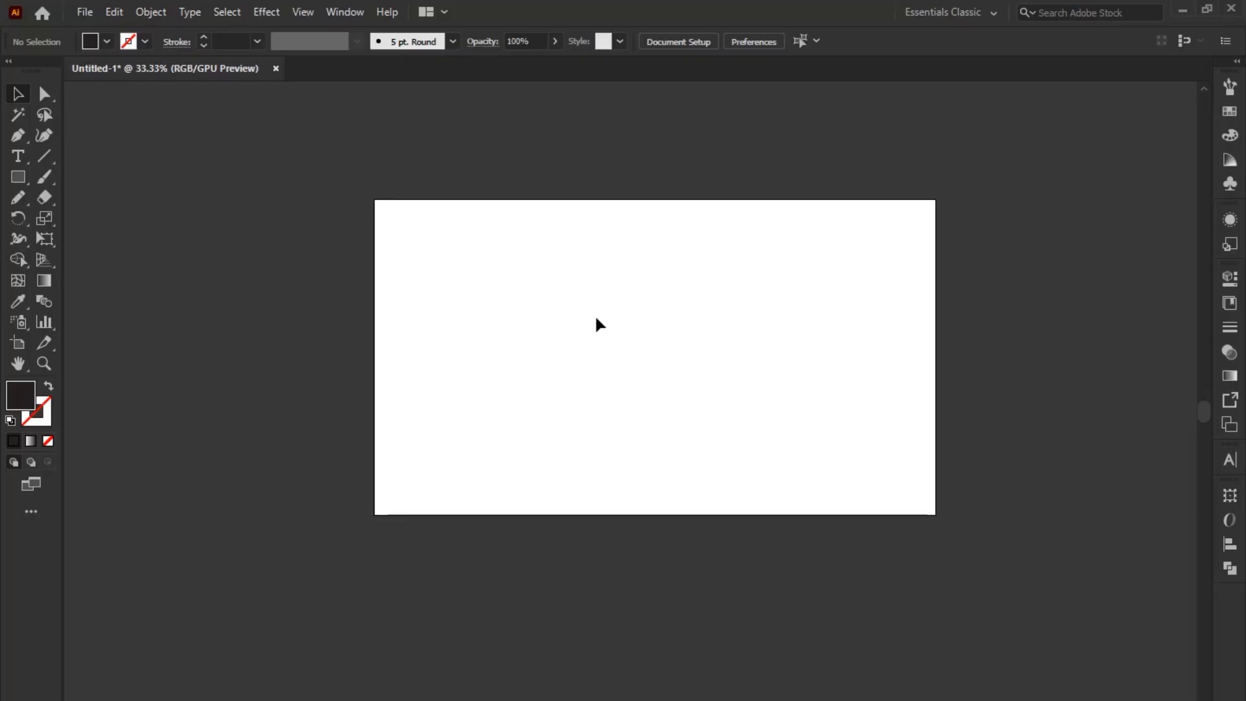
# Switch to the web browser and search Google Images for "logo design".
pyautogui.hotkey('alt', 'Tab')
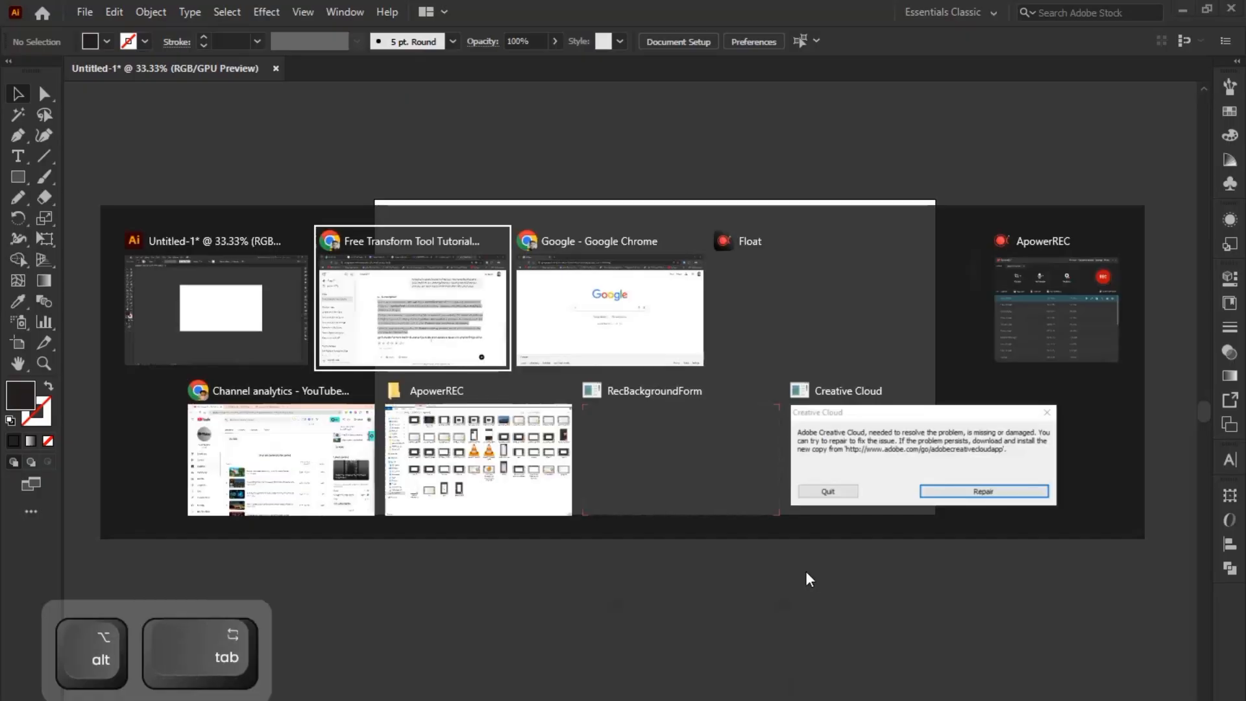
pyautogui.click(455, 362)
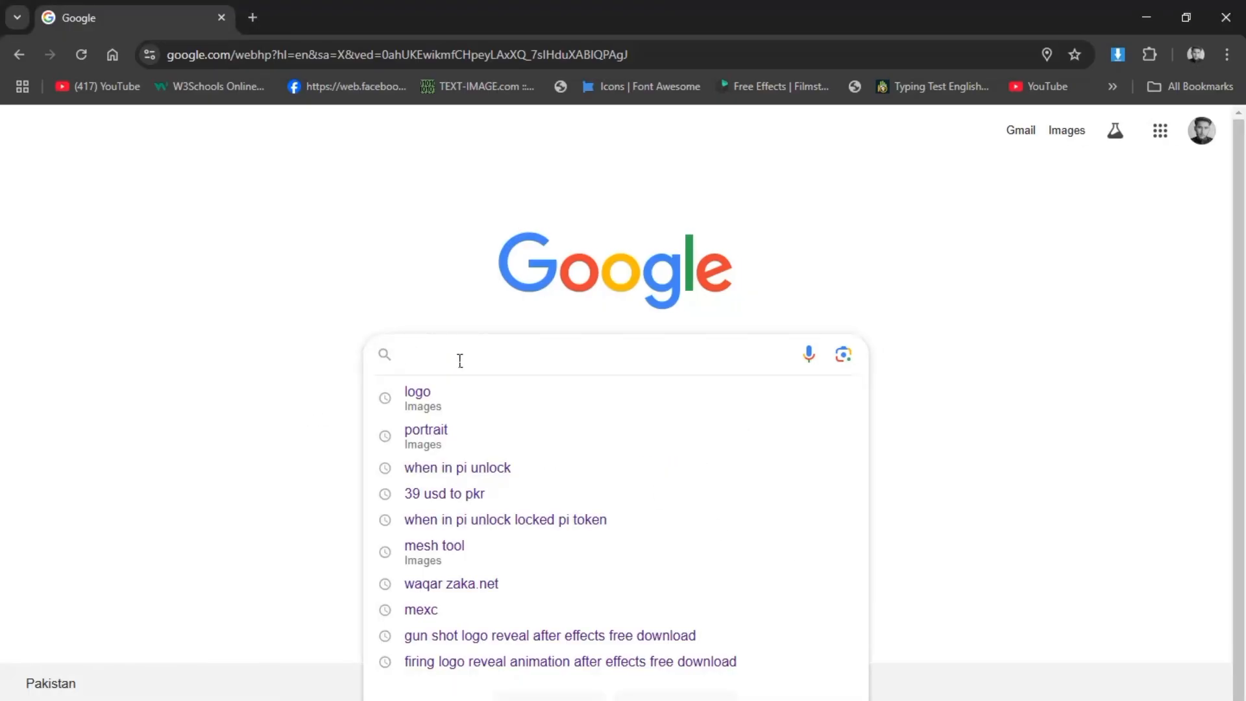
pyautogui.write('logo')
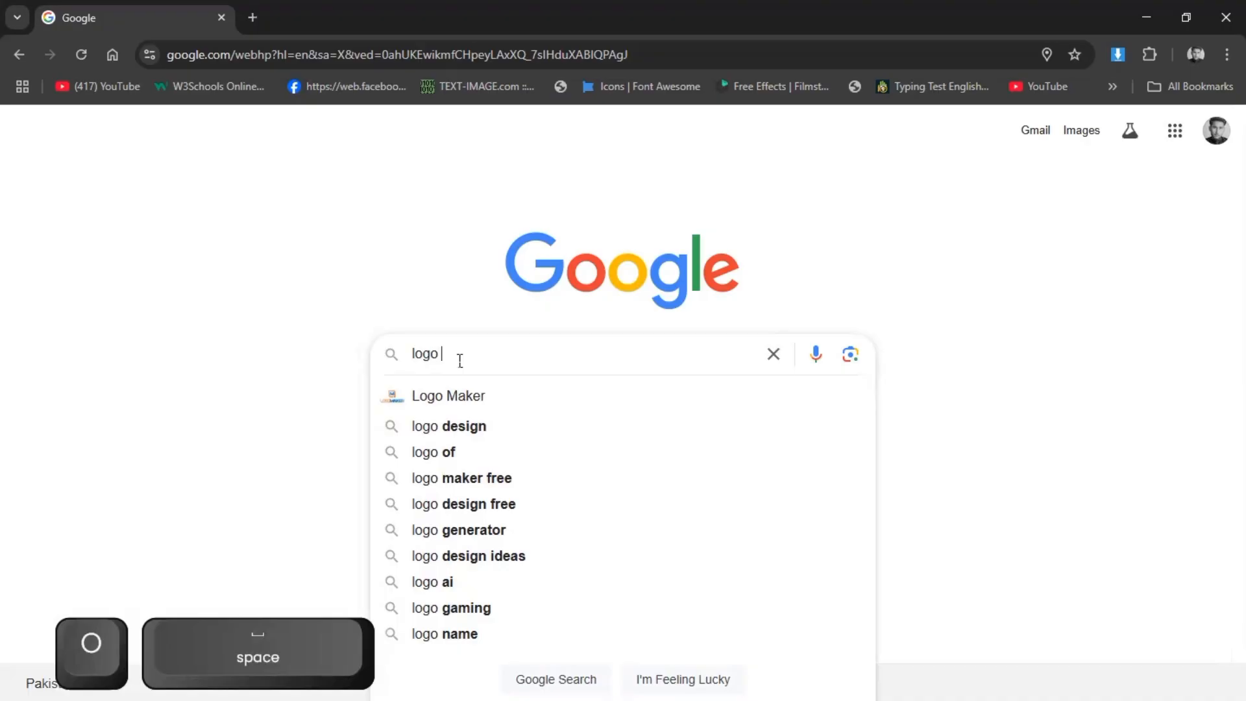
pyautogui.press('Down')
pyautogui.press('Down')
pyautogui.press('Return')
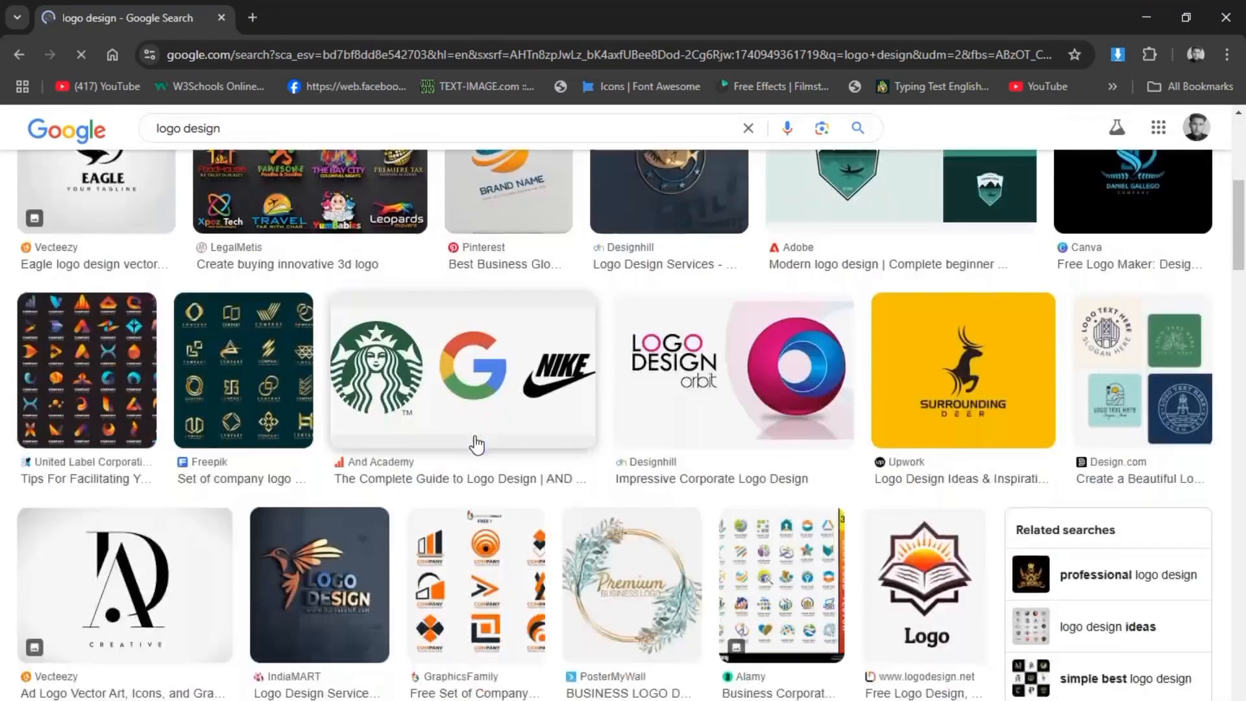
# Find the Logopond toucan head logo in the image results, open its preview and copy the image.
pyautogui.scroll(-4, 764, 460)
pyautogui.scroll(-4, 764, 461)
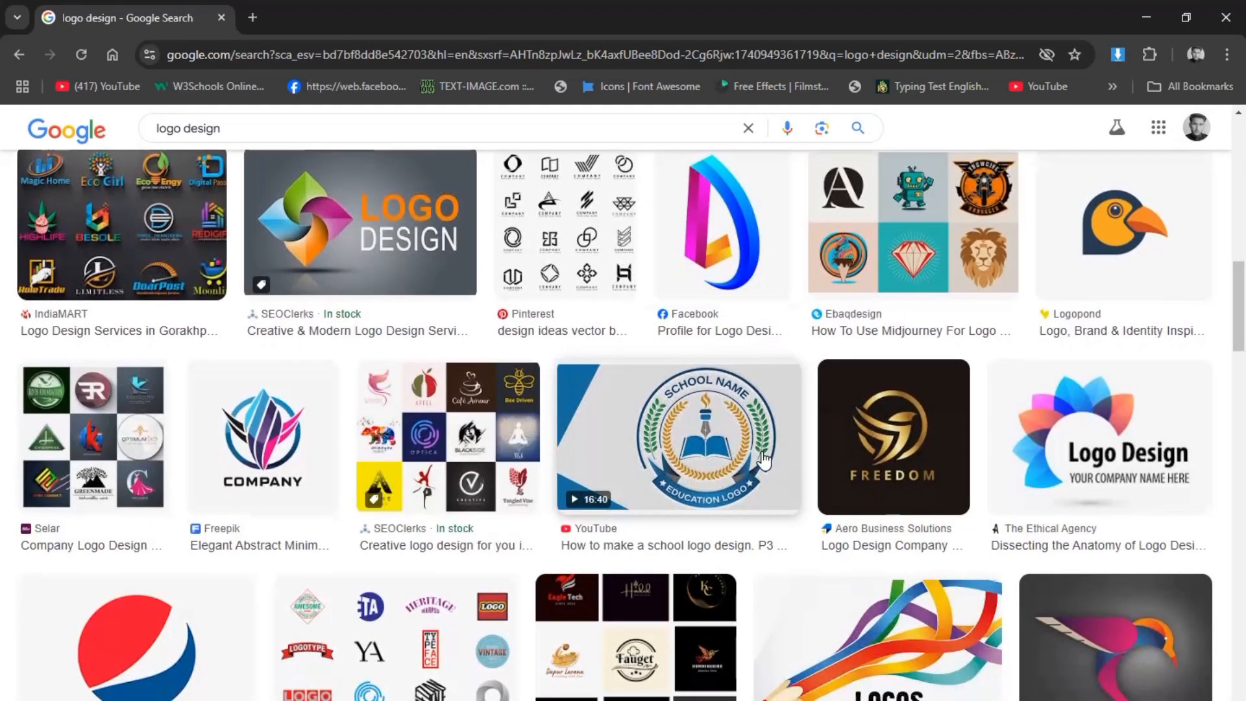
pyautogui.scroll(2, 760, 459)
pyautogui.click(1182, 377)
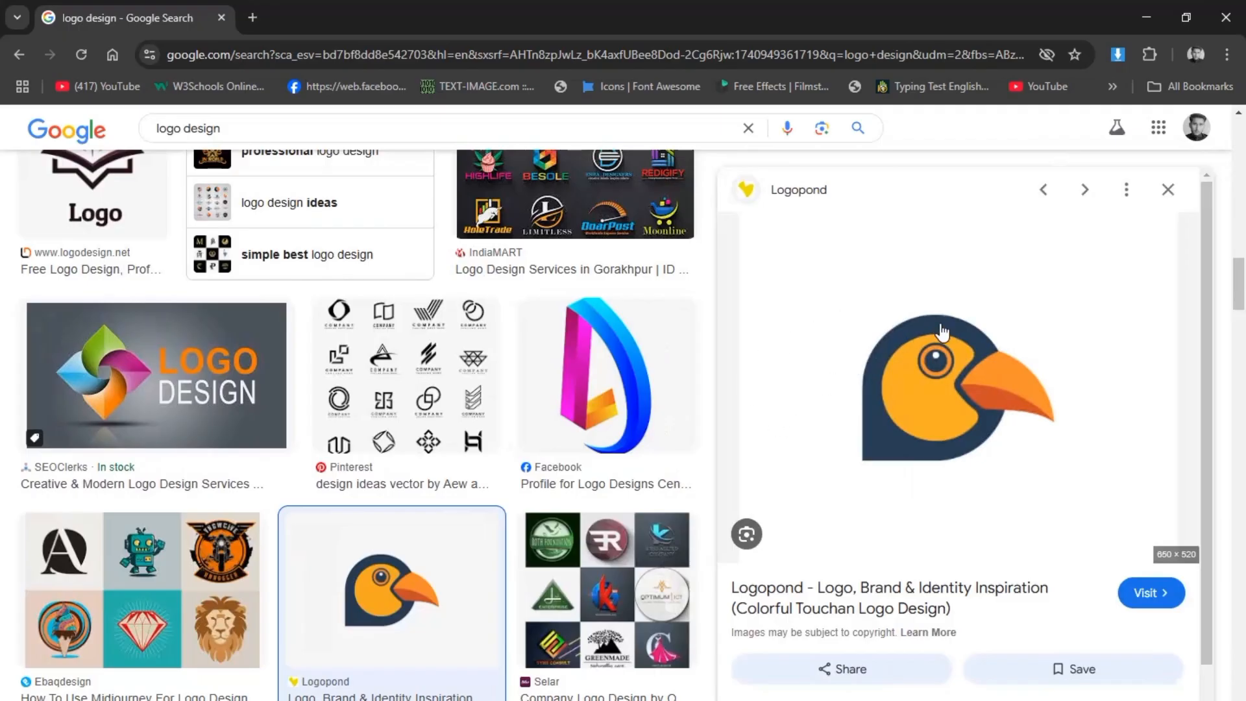
pyautogui.rightClick(963, 307)
pyautogui.click(1032, 593)
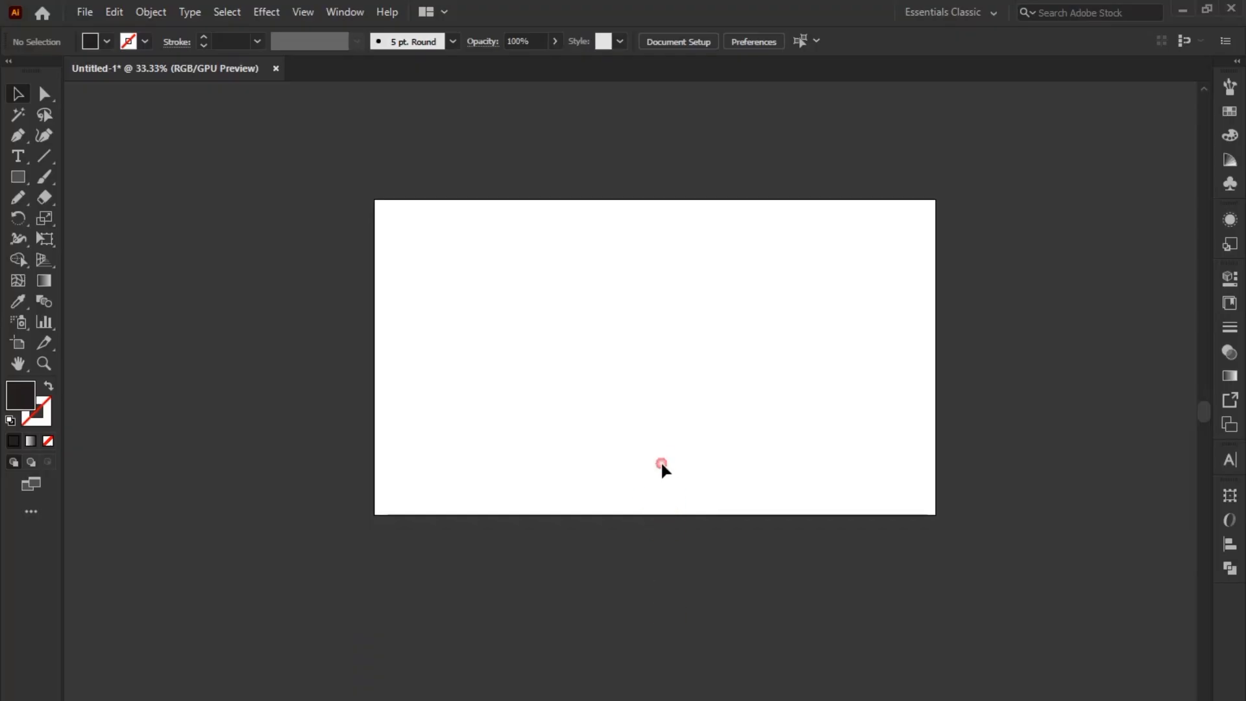
# Switch to Illustrator, paste the copied toucan logo onto the artboard and select it.
pyautogui.press('ctrl')
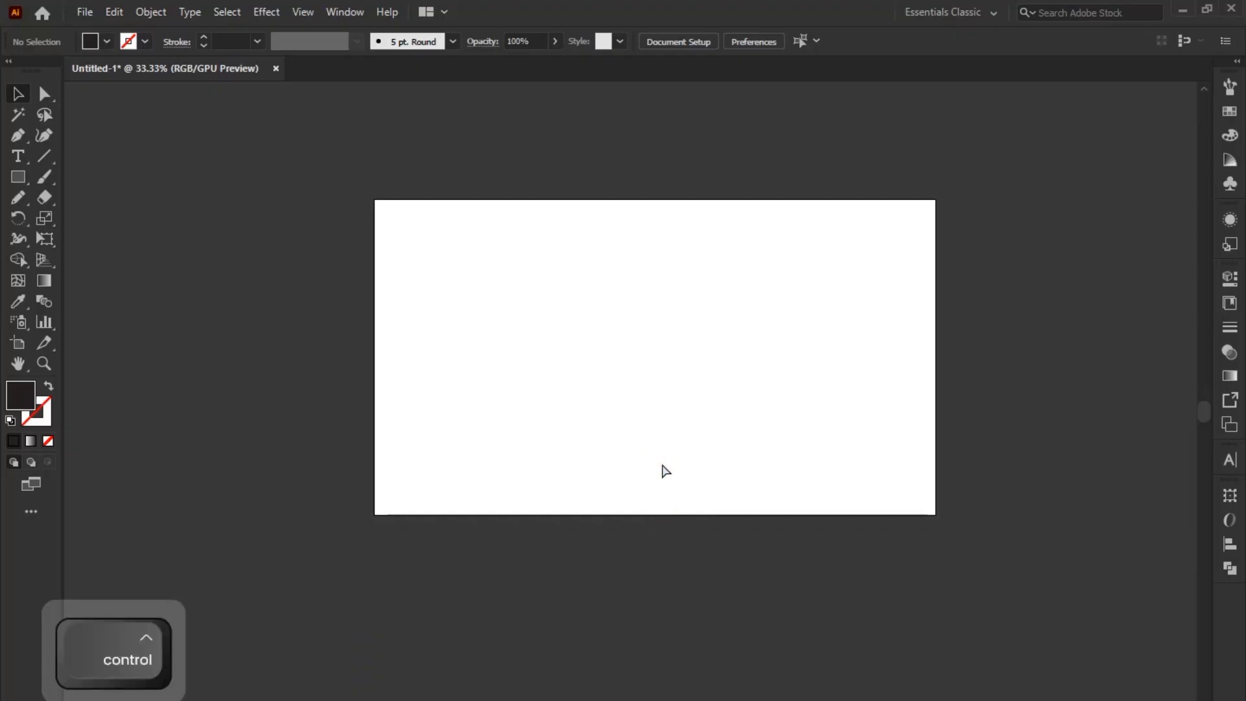
pyautogui.hotkey('ctrl', 'v')
pyautogui.click(737, 442)
pyautogui.click(679, 393)
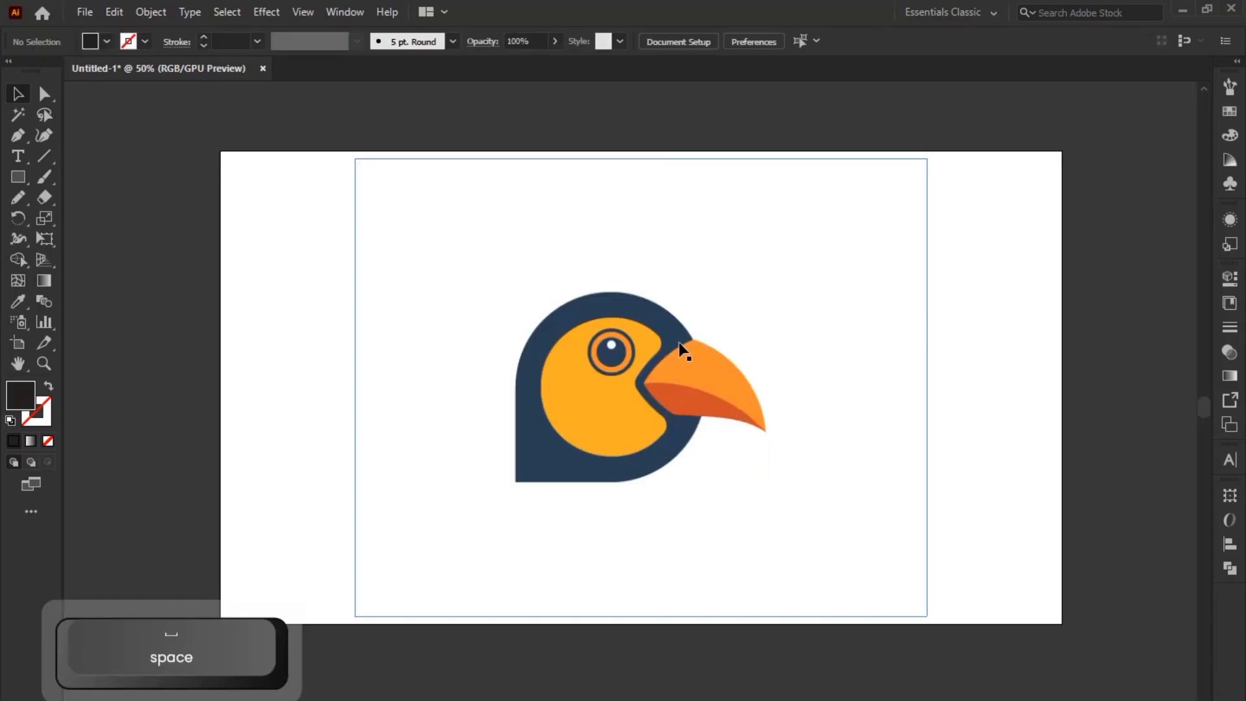
pyautogui.click(613, 199)
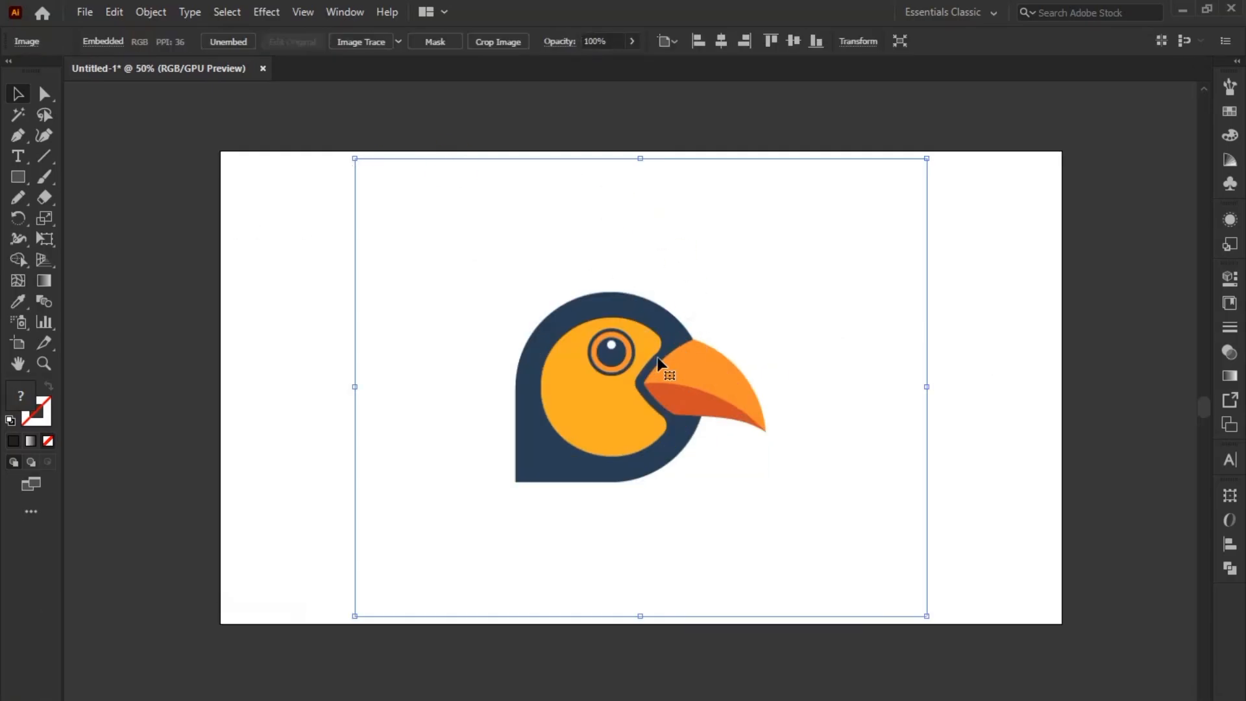
pyautogui.moveTo(657, 357); pyautogui.dragTo(708, 324)
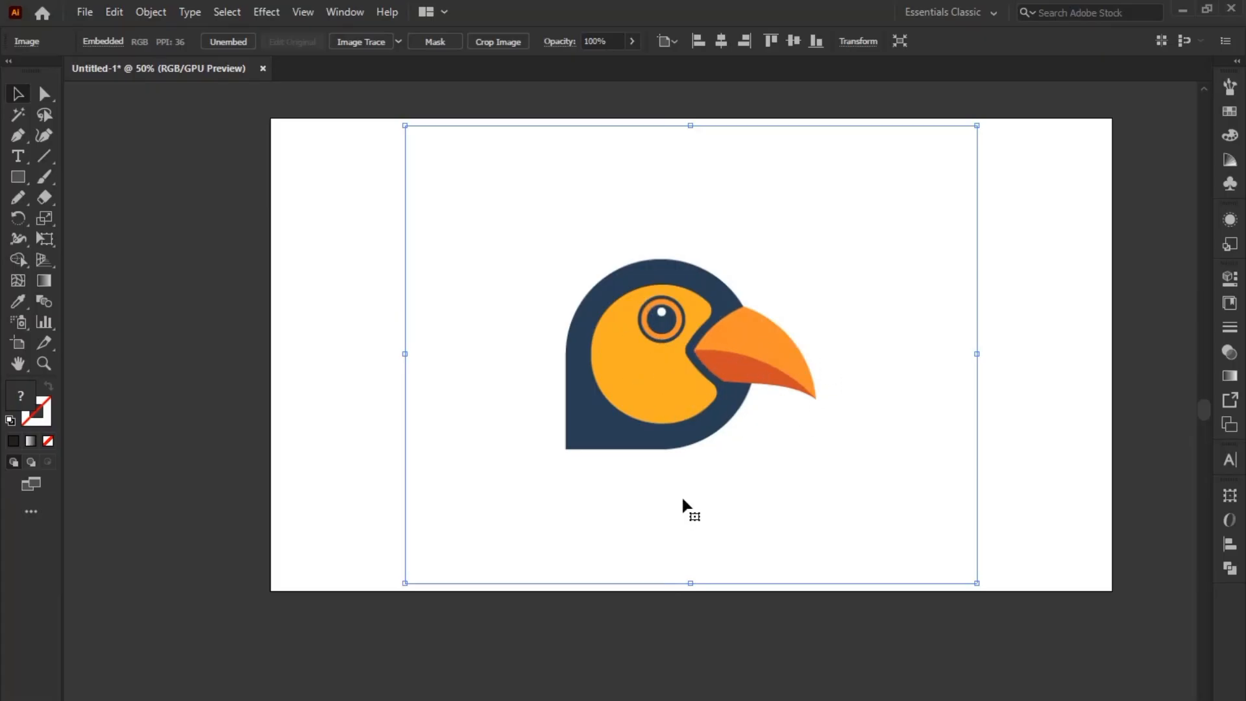
pyautogui.scroll(3, 693, 382)
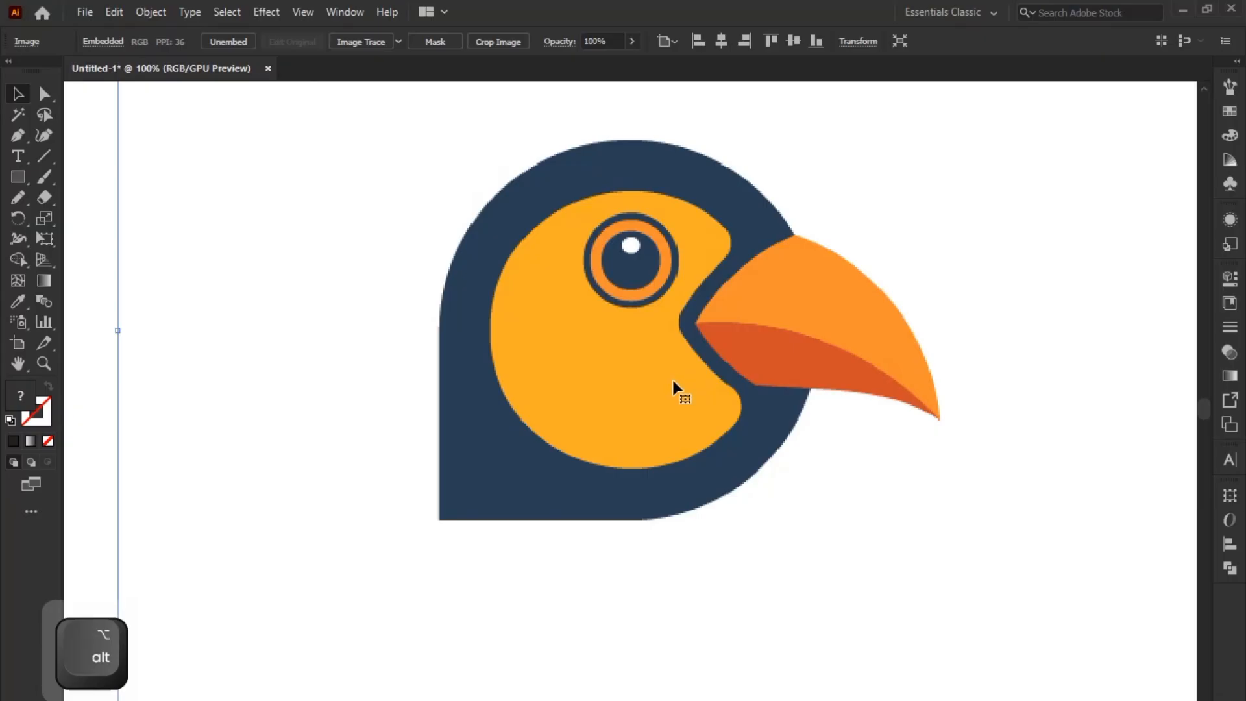
pyautogui.moveTo(674, 384); pyautogui.dragTo(636, 433)
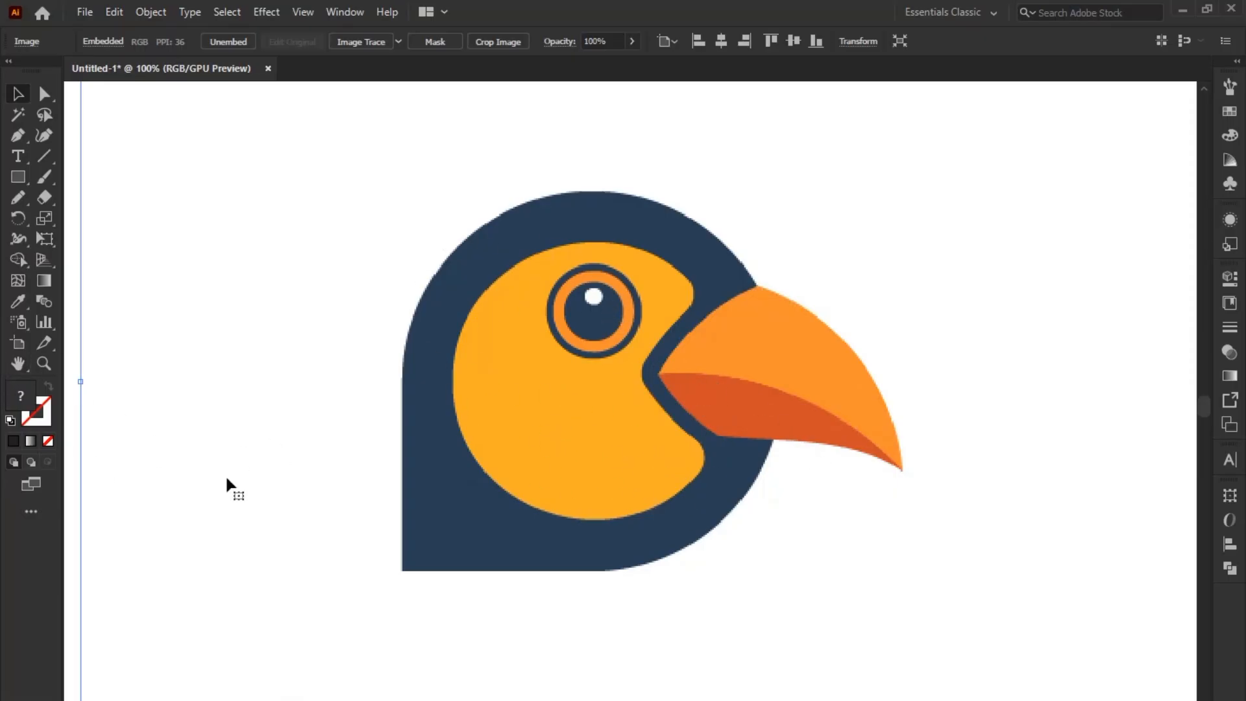
pyautogui.press('space')
pyautogui.moveTo(503, 392); pyautogui.dragTo(529, 360)
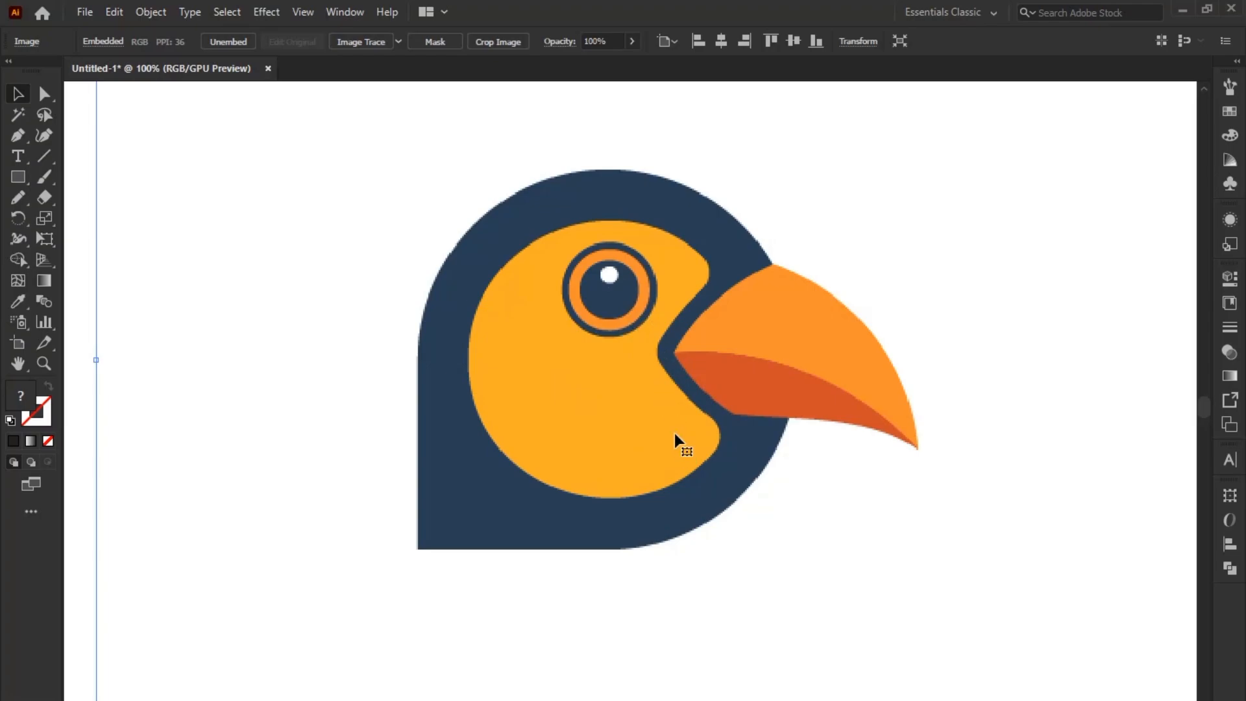
pyautogui.scroll(-1, 566, 464)
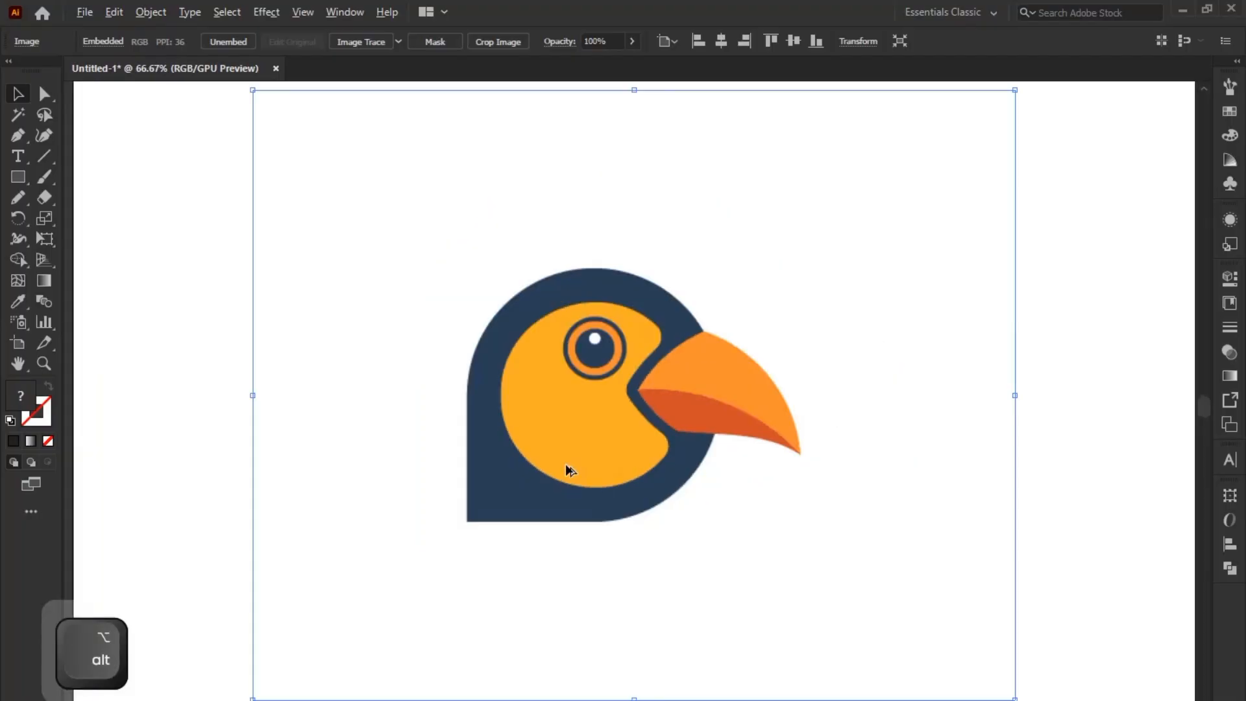
pyautogui.moveTo(568, 465); pyautogui.dragTo(598, 491)
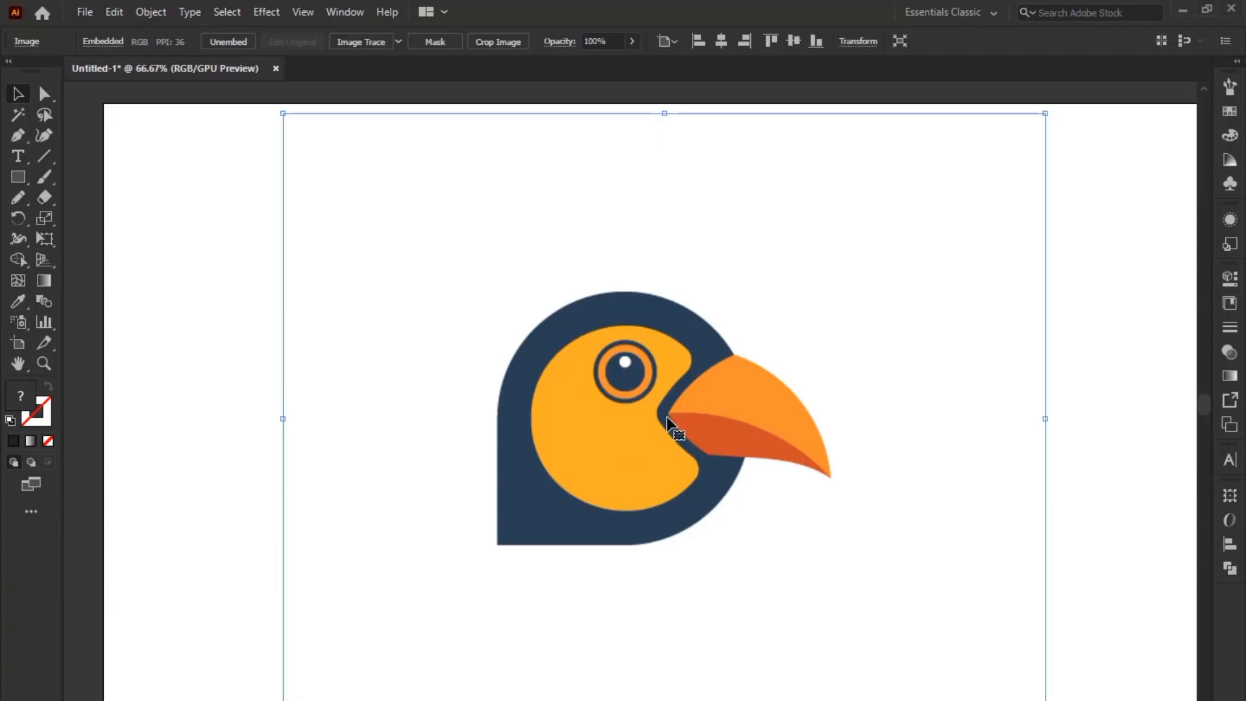
pyautogui.scroll(-1, 668, 420)
pyautogui.moveTo(693, 530); pyautogui.dragTo(709, 504)
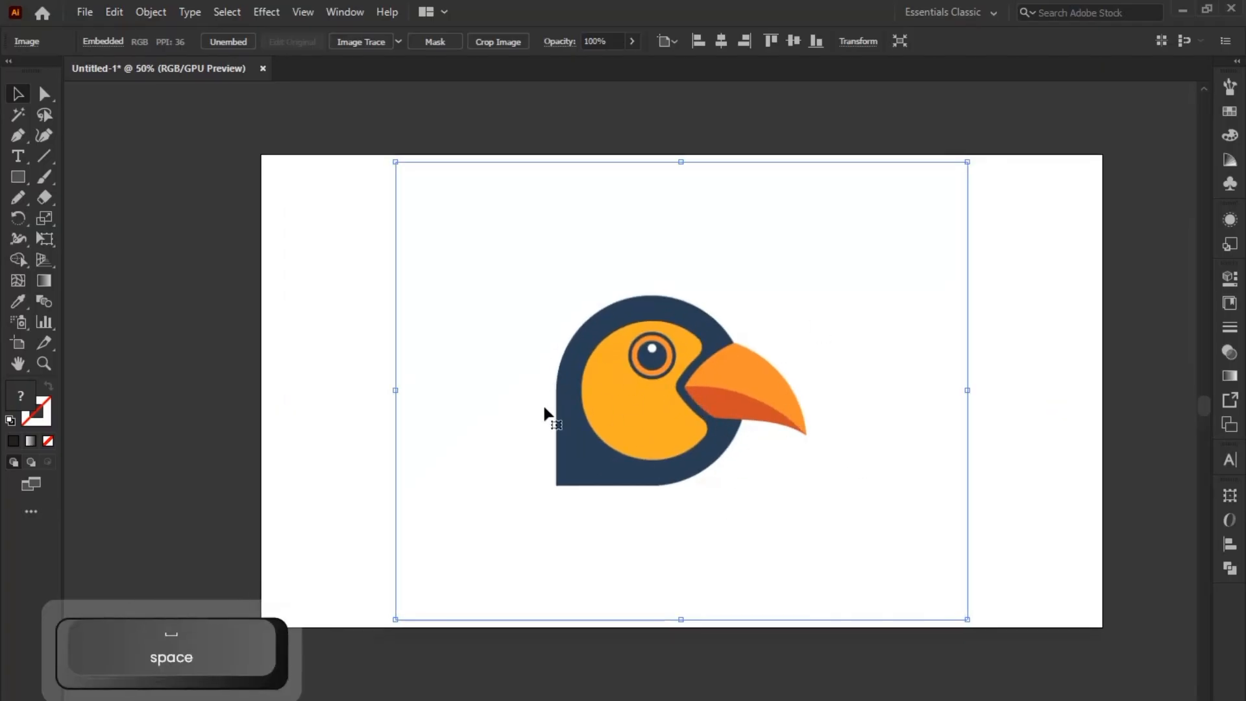
pyautogui.moveTo(635, 403); pyautogui.dragTo(706, 379)
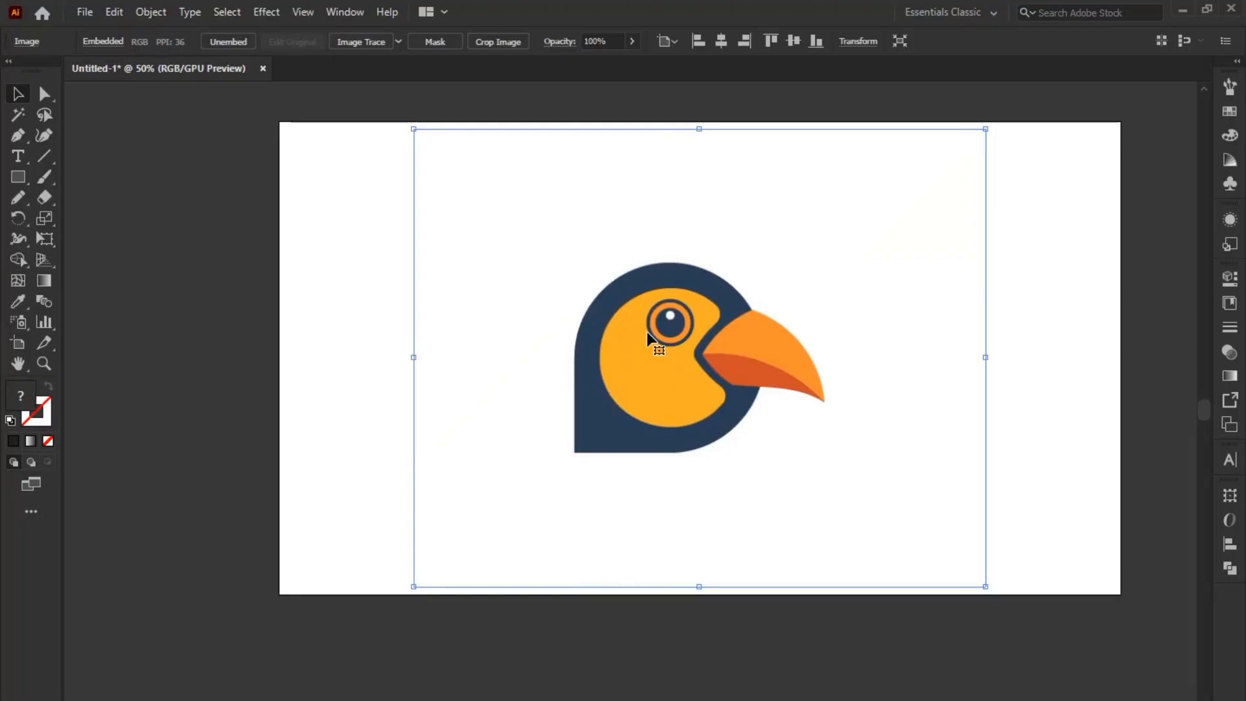
pyautogui.moveTo(648, 338); pyautogui.dragTo(621, 340)
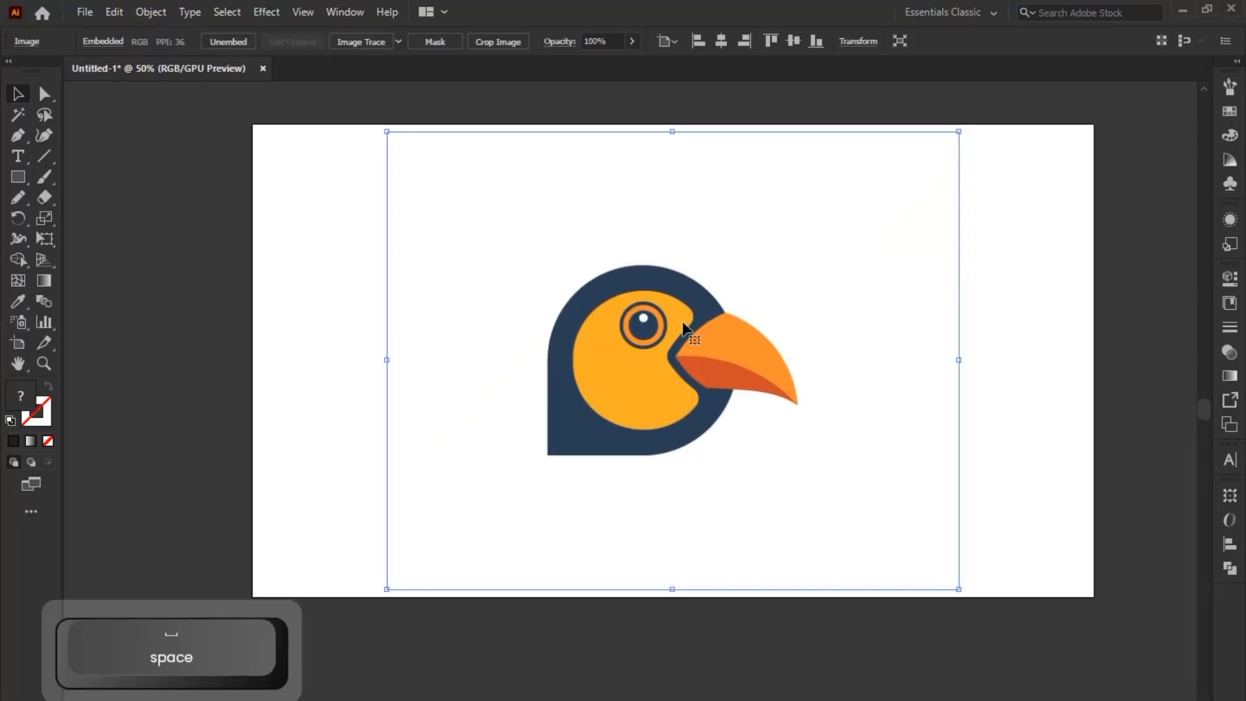
pyautogui.click(371, 348)
pyautogui.moveTo(385, 351); pyautogui.dragTo(370, 364)
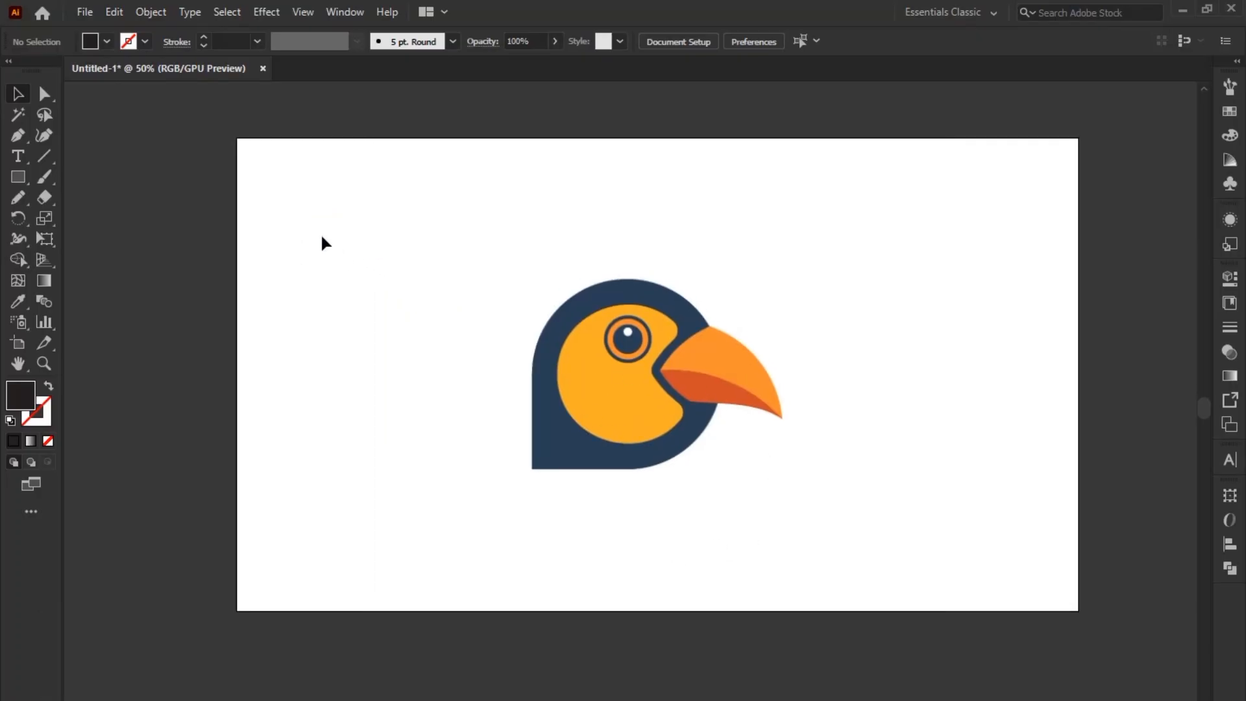
# Select the toucan image and trace it with the default Image Trace settings, undoing a trial move of the tracing.
pyautogui.click(706, 377)
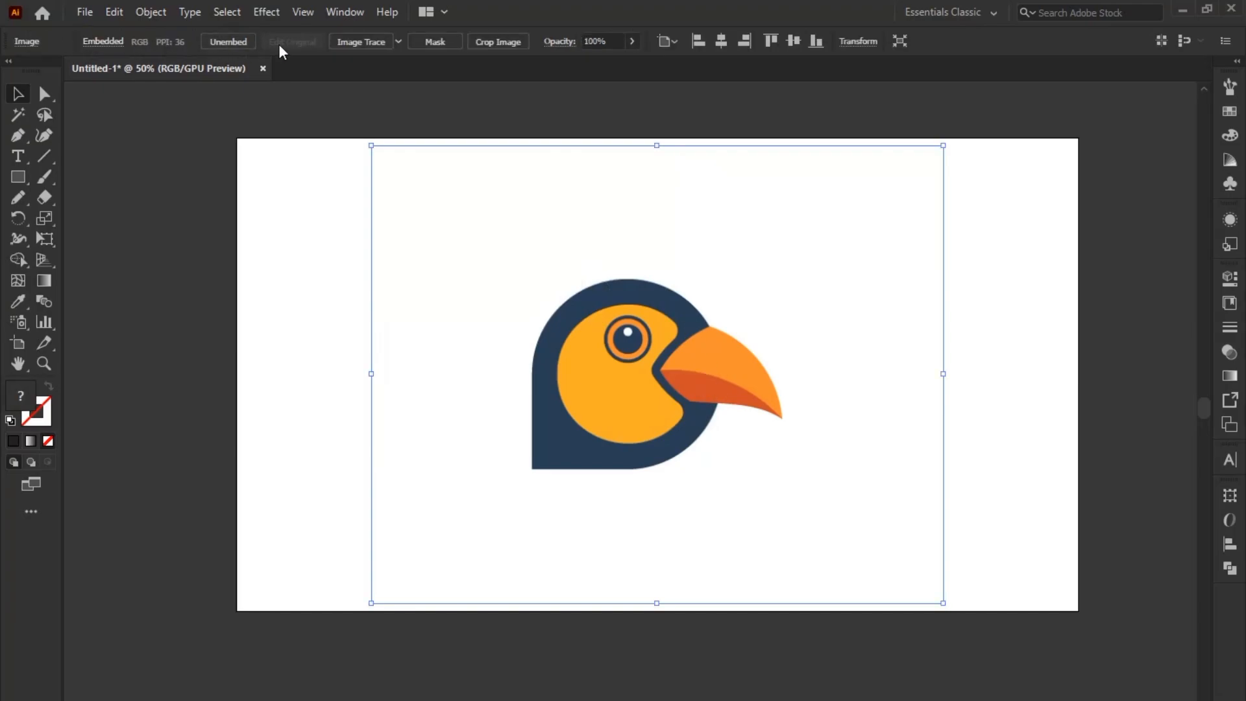
pyautogui.moveTo(543, 119); pyautogui.dragTo(557, 141)
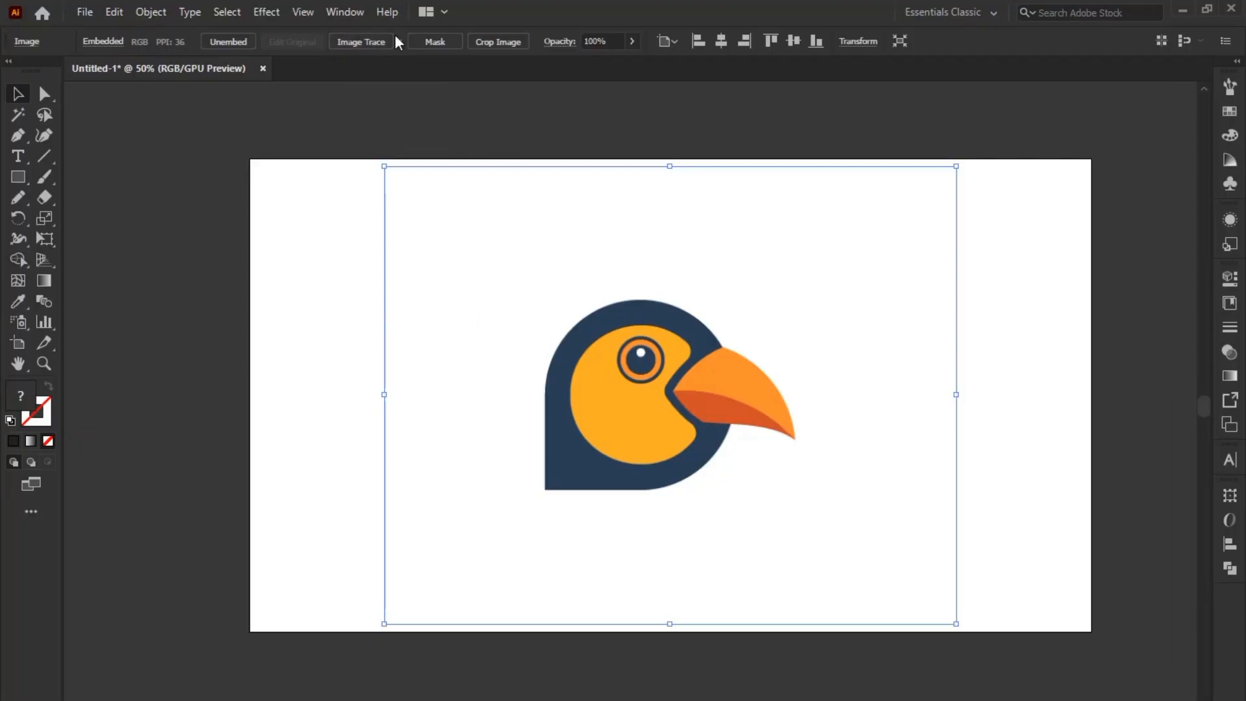
pyautogui.click(361, 47)
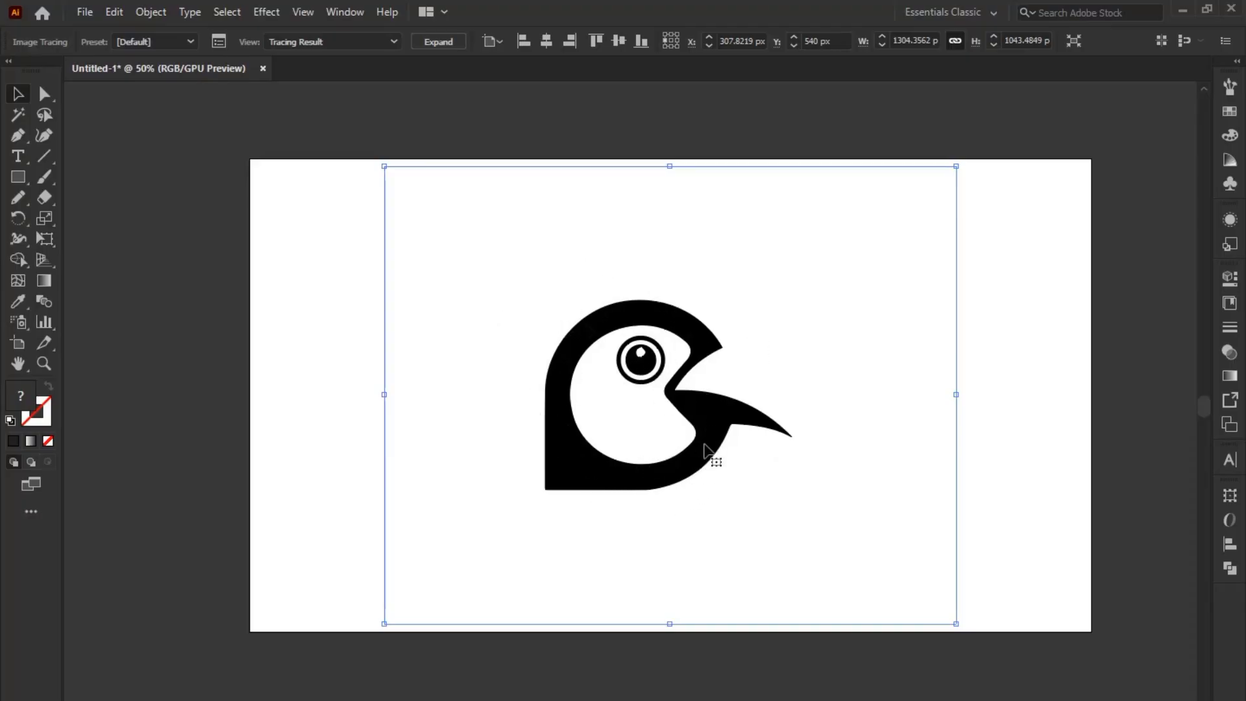
pyautogui.moveTo(704, 314); pyautogui.dragTo(629, 283)
pyautogui.hotkey('ctrl', 'z')
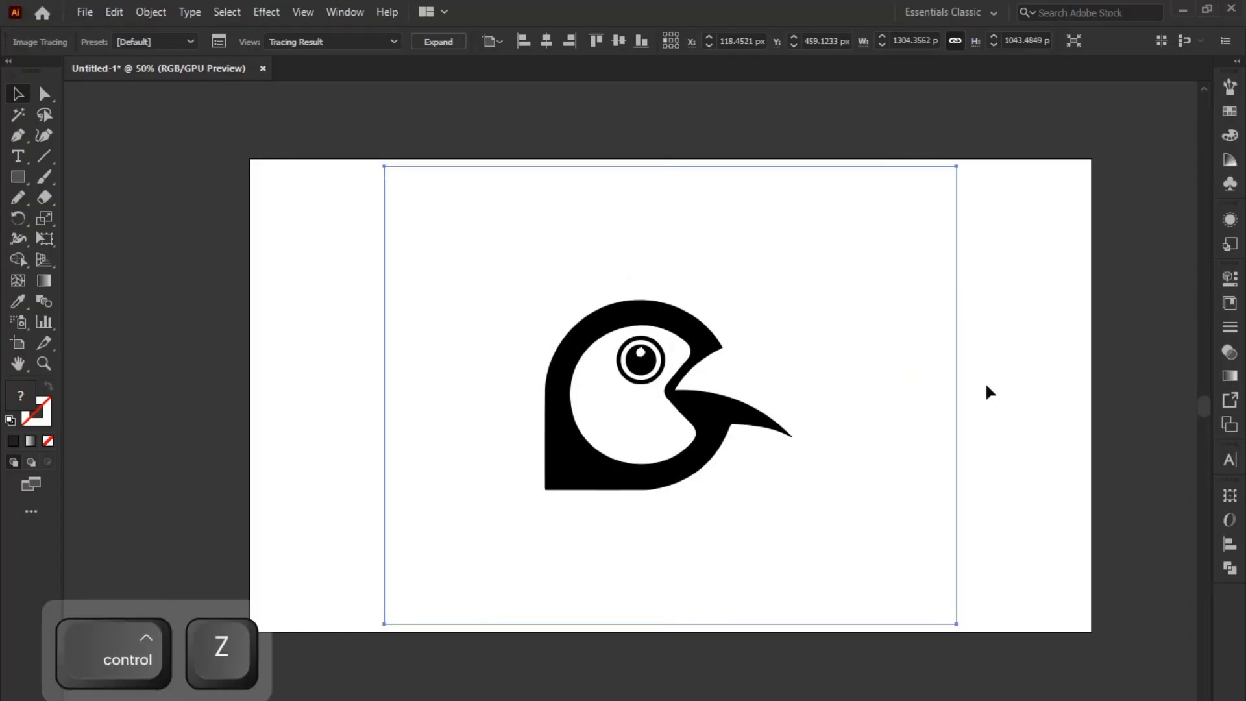
# Expand the black-and-white tracing result into vector paths.
pyautogui.press('space')
pyautogui.moveTo(851, 378); pyautogui.dragTo(894, 349)
pyautogui.hotkey('ctrl', 'y')
pyautogui.click(435, 42)
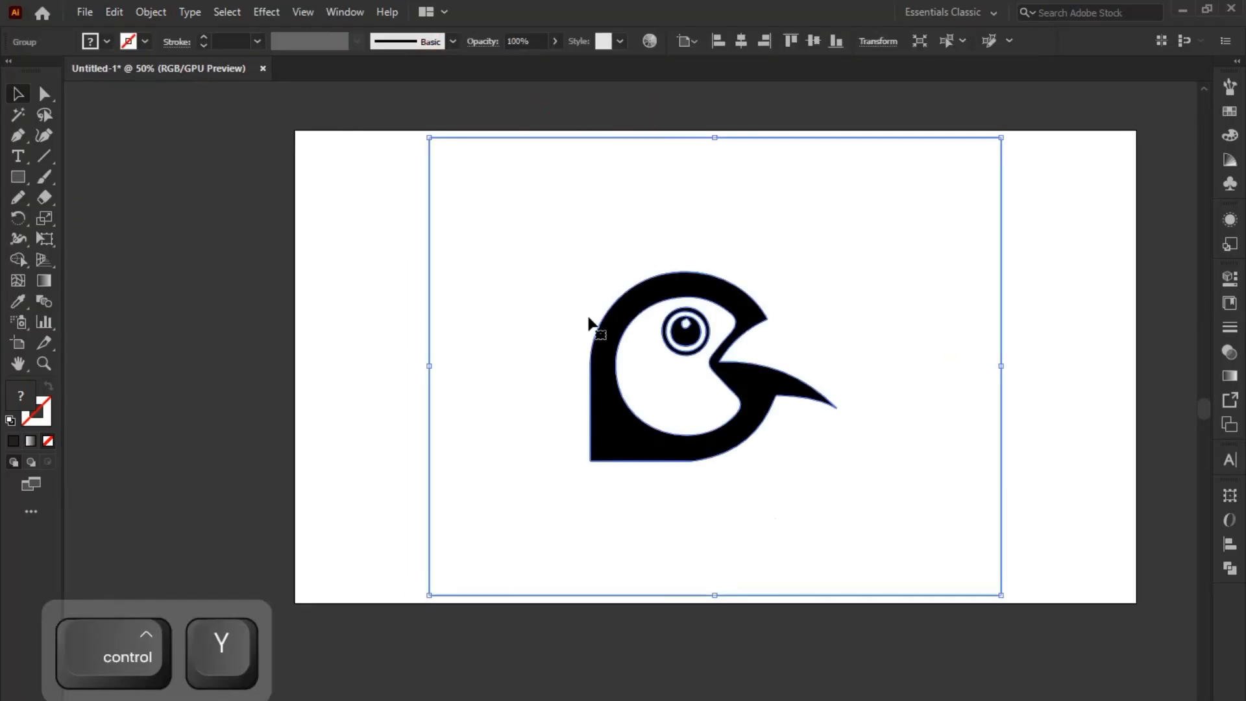
# Check the expanded paths in outline view, and undo both the expansion and the default trace.
pyautogui.hotkey('ctrl', 'y')
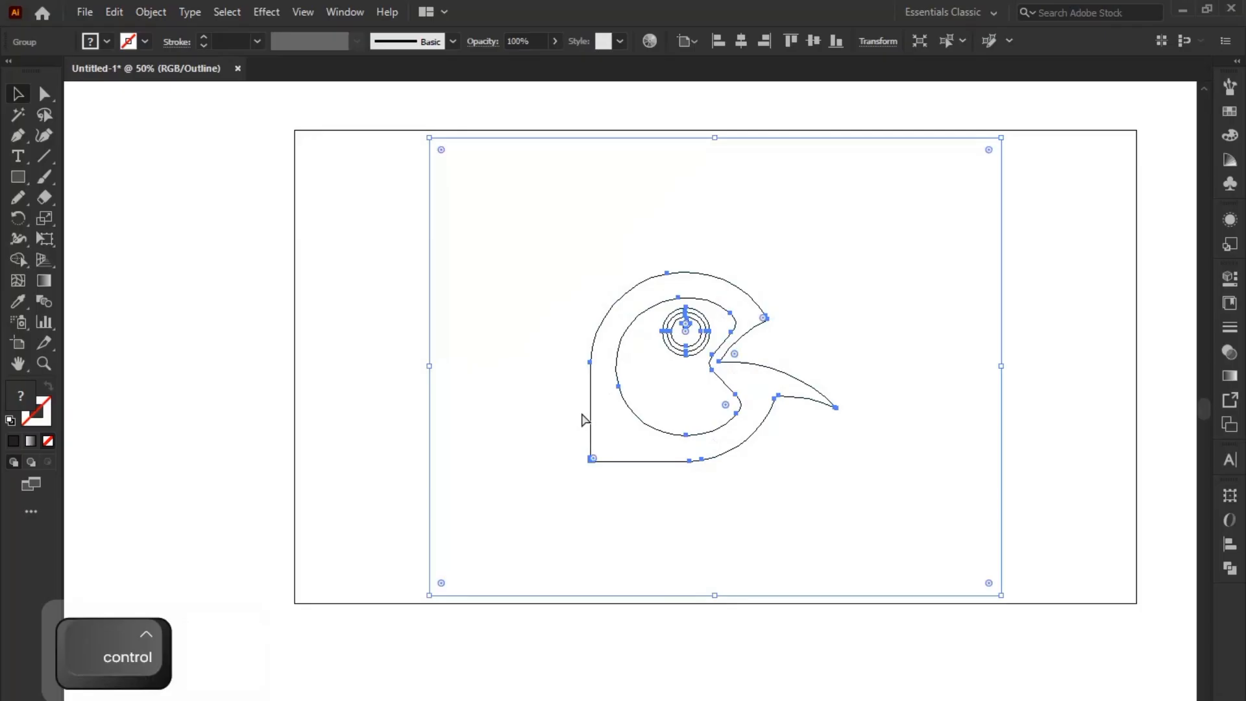
pyautogui.hotkey('ctrl', 'y')
pyautogui.hotkey('ctrl', 'z')
pyautogui.hotkey('ctrl', 'z')
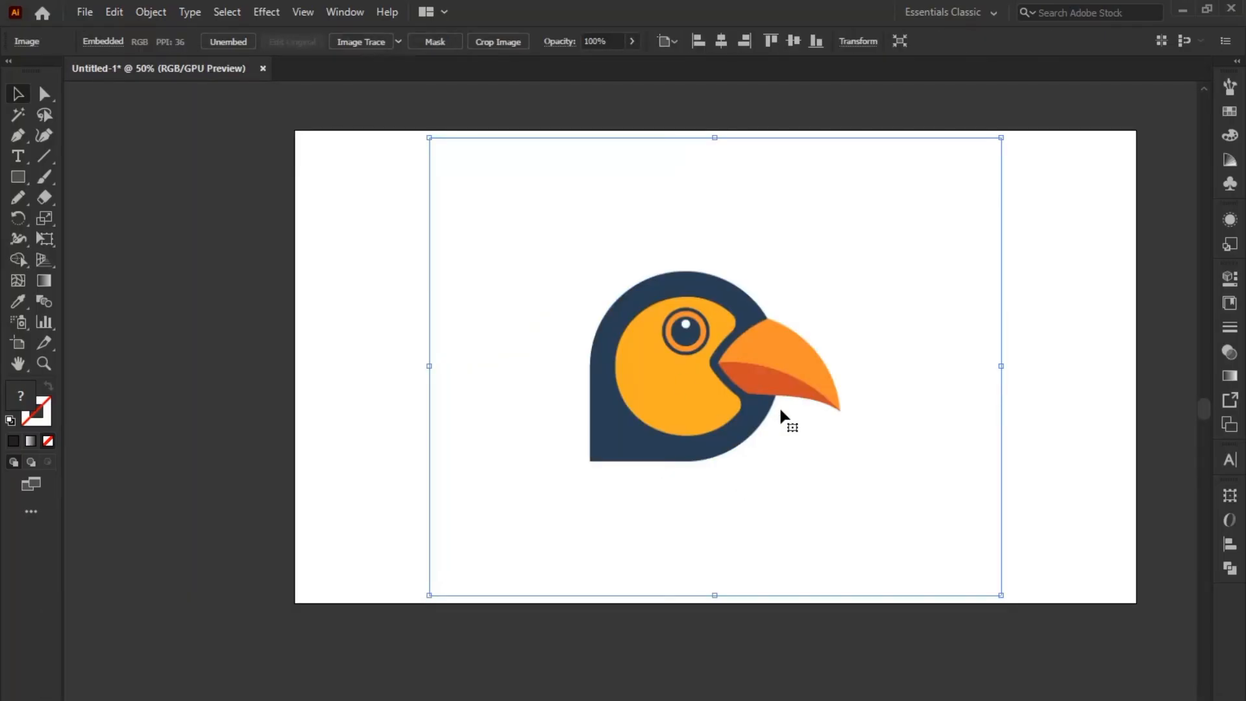
# Trace the toucan image with the High Fidelity Photo preset and expand the result into vector paths.
pyautogui.click(399, 41)
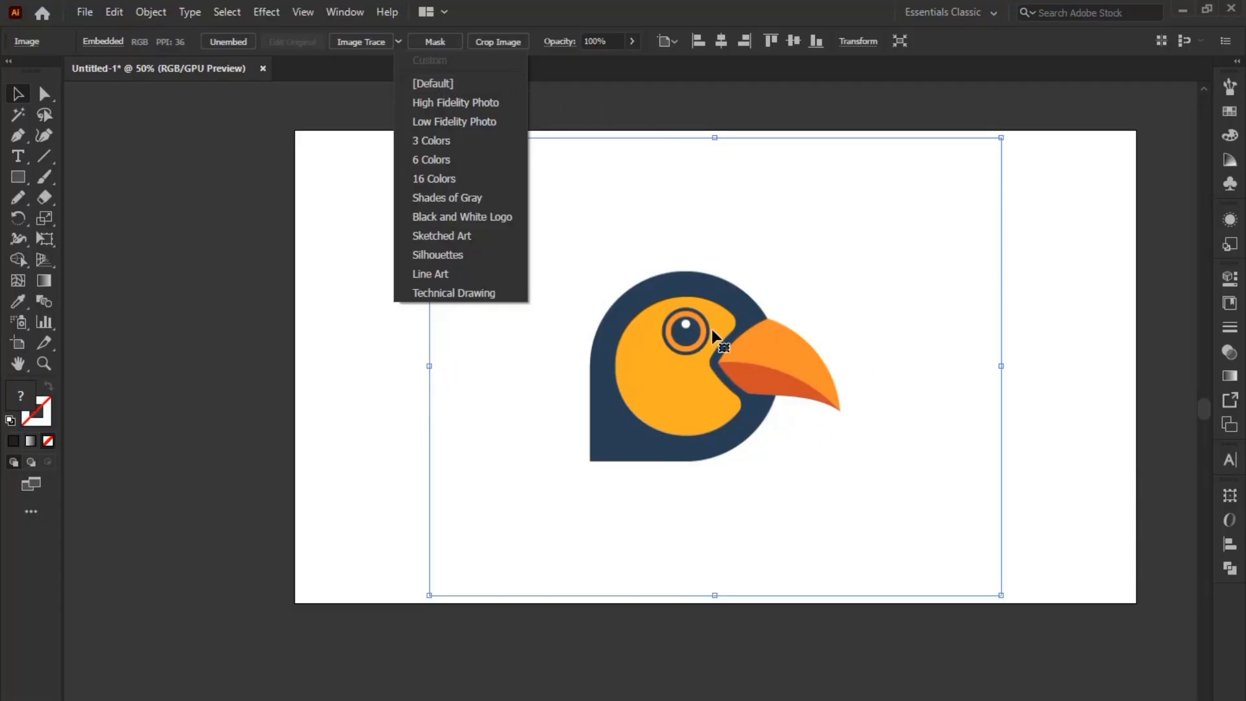
pyautogui.click(450, 108)
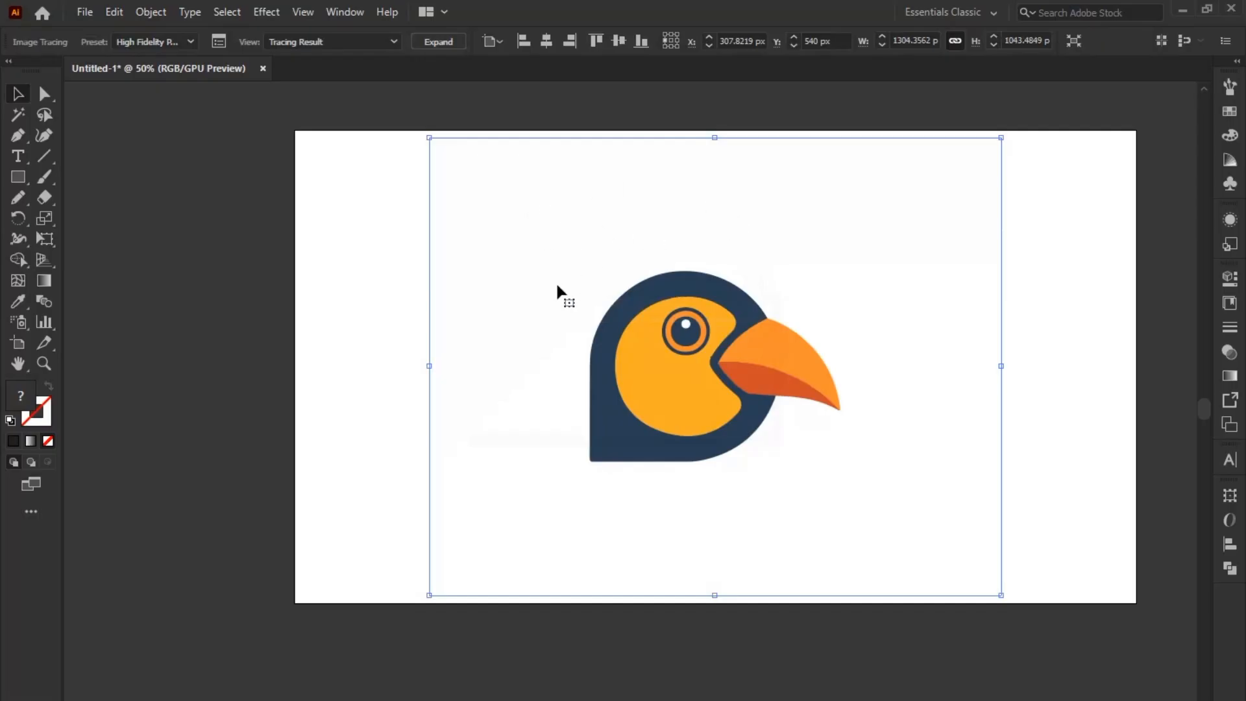
pyautogui.click(438, 41)
# Check the expanded color artwork's paths in outline view, return to preview and deselect the artwork.
pyautogui.hotkey('ctrl', 'y')
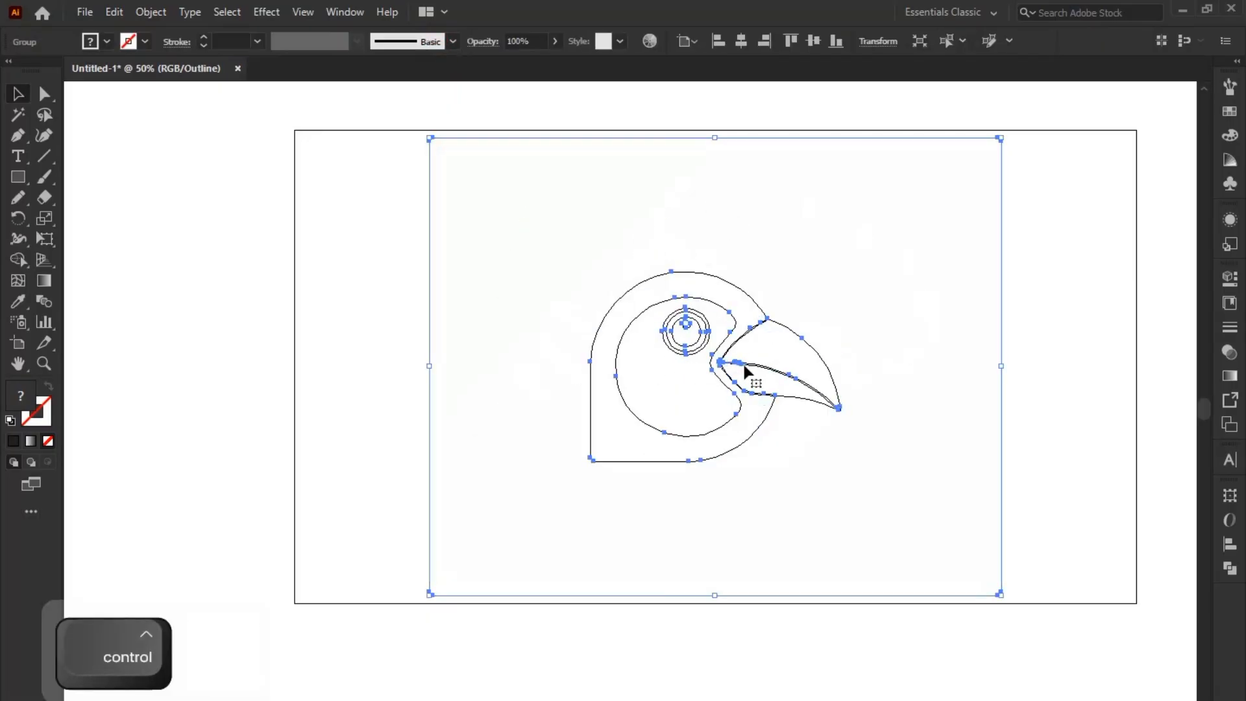
pyautogui.hotkey('ctrl', 'y')
pyautogui.click(1032, 330)
pyautogui.press('space')
pyautogui.moveTo(688, 368); pyautogui.dragTo(650, 355)
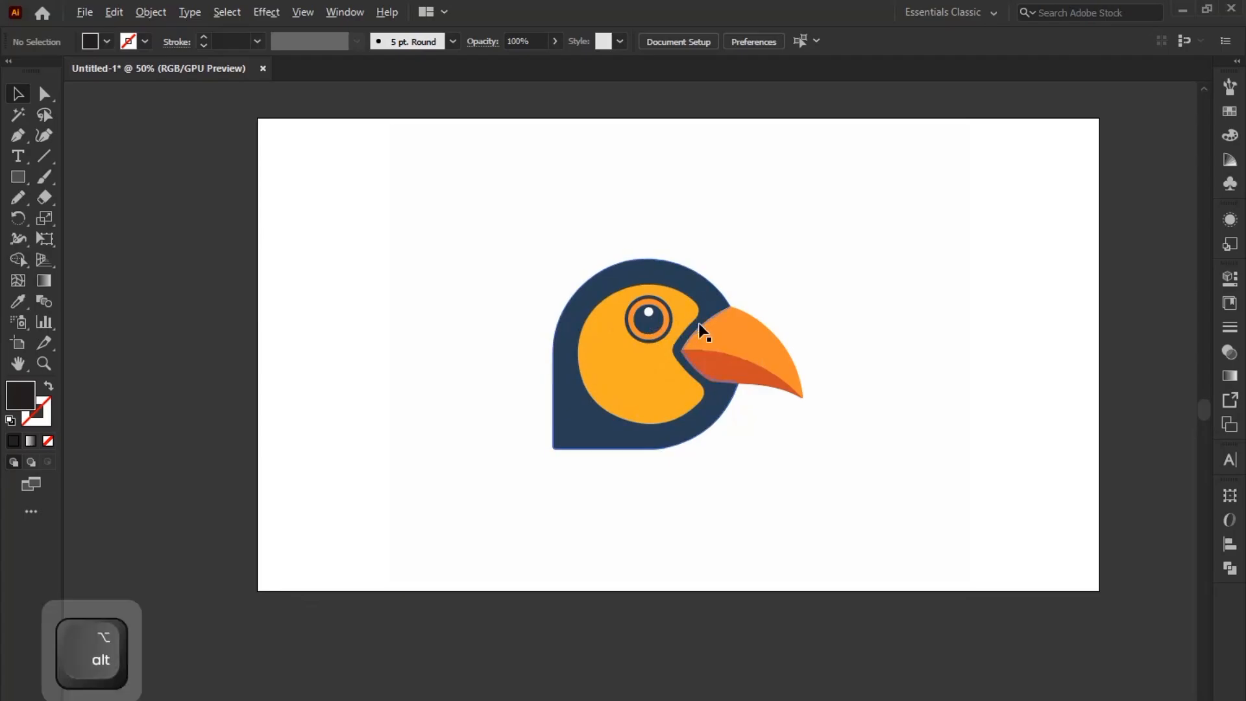
# Examine the traced edges up close along the toucan's beak and face, selecting the group to show its paths.
pyautogui.scroll(4, 702, 330)
pyautogui.moveTo(723, 486); pyautogui.dragTo(692, 226)
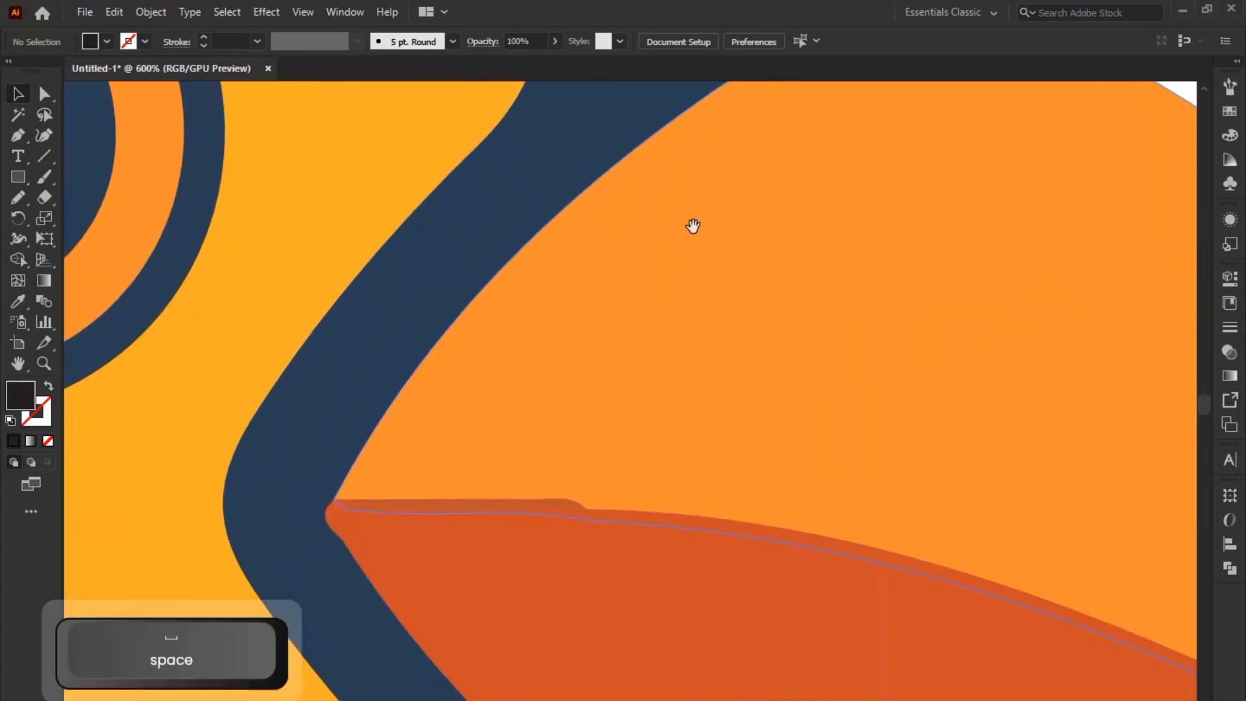
pyautogui.scroll(-2, 682, 409)
pyautogui.click(625, 465)
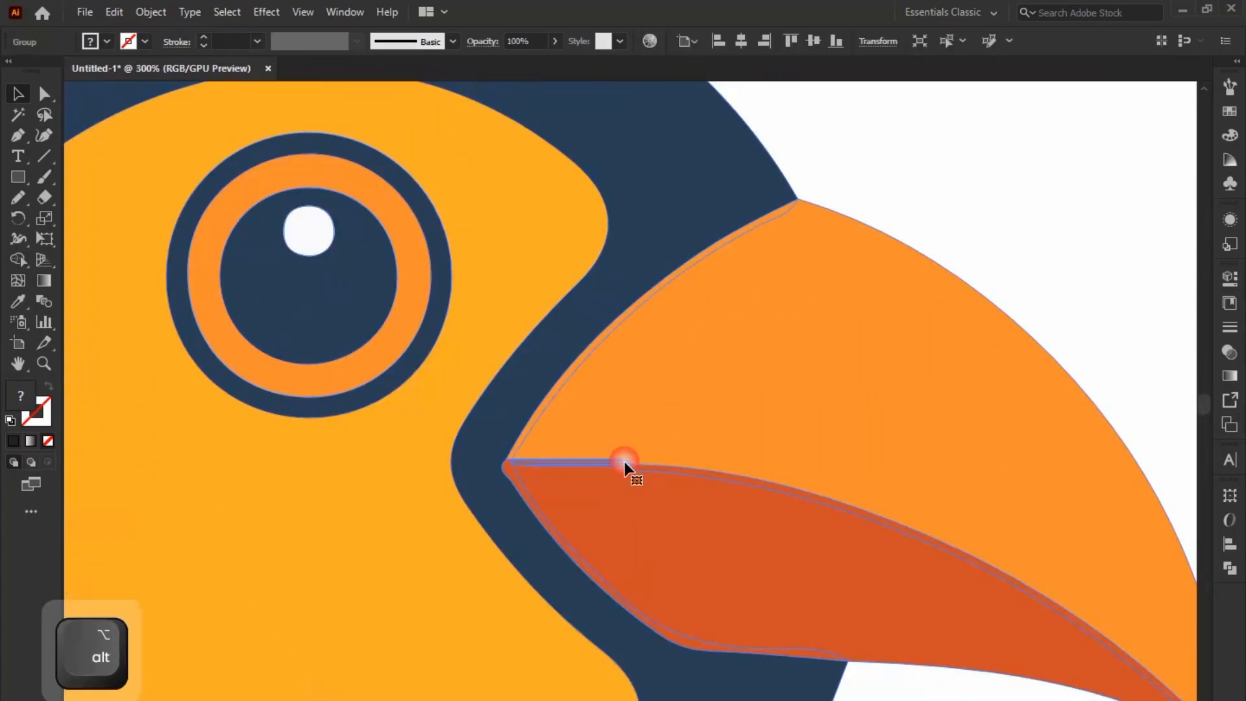
pyautogui.moveTo(629, 468); pyautogui.dragTo(809, 451)
pyautogui.moveTo(551, 359); pyautogui.dragTo(629, 504)
pyautogui.scroll(-1, 569, 328)
pyautogui.scroll(-1, 569, 327)
pyautogui.moveTo(502, 339); pyautogui.dragTo(579, 206)
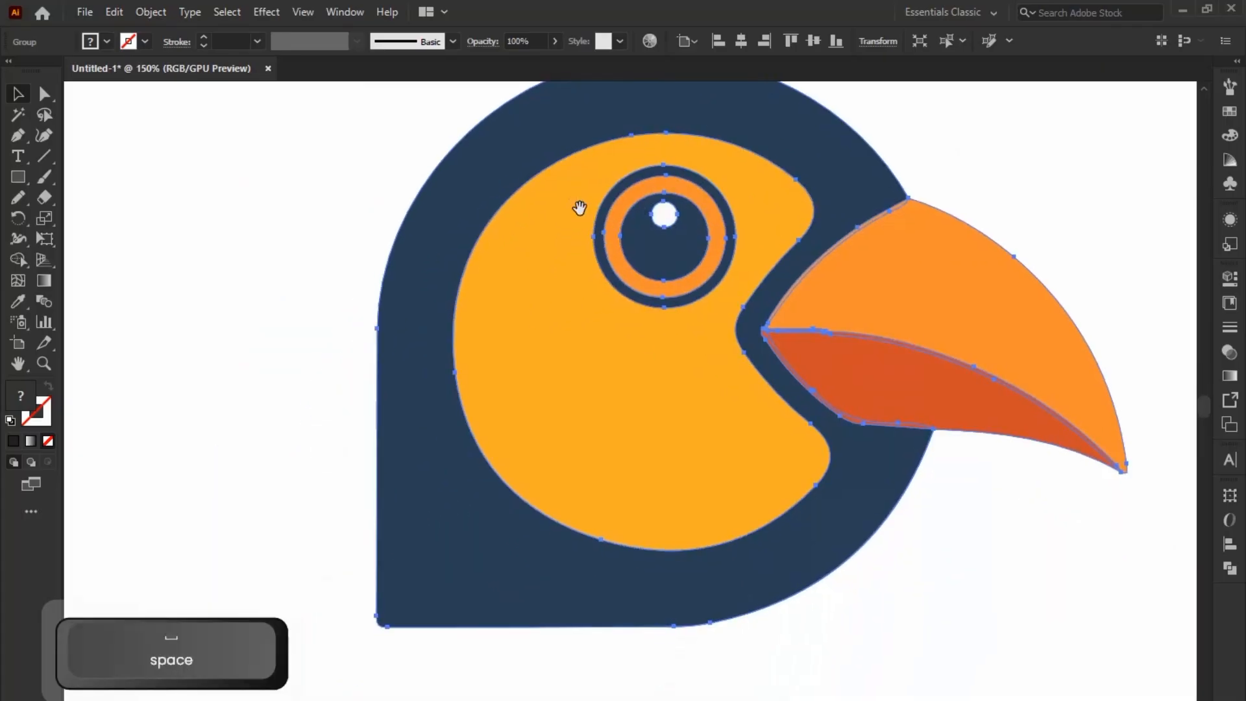
pyautogui.moveTo(491, 413); pyautogui.dragTo(499, 322)
pyautogui.moveTo(641, 387); pyautogui.dragTo(634, 431)
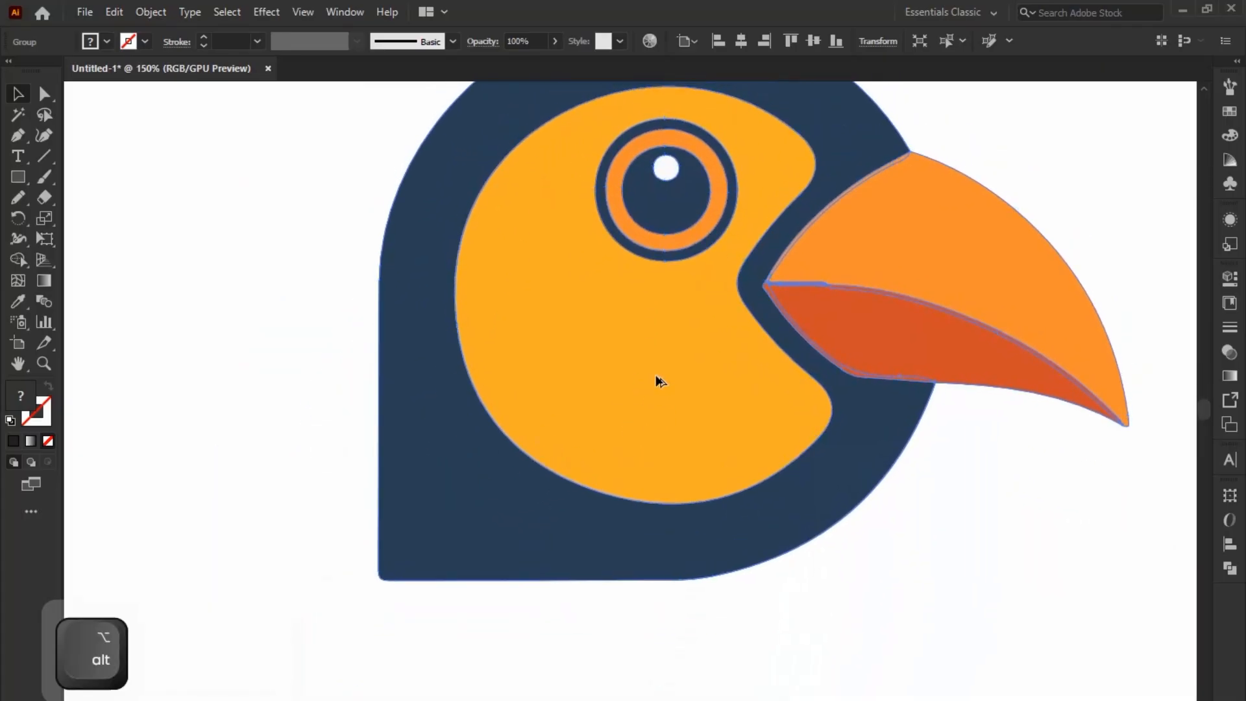
# Deselect the artwork and review the traced toucan's colors and edges at different magnifications.
pyautogui.scroll(-1, 656, 376)
pyautogui.scroll(-1, 617, 296)
pyautogui.click(236, 251)
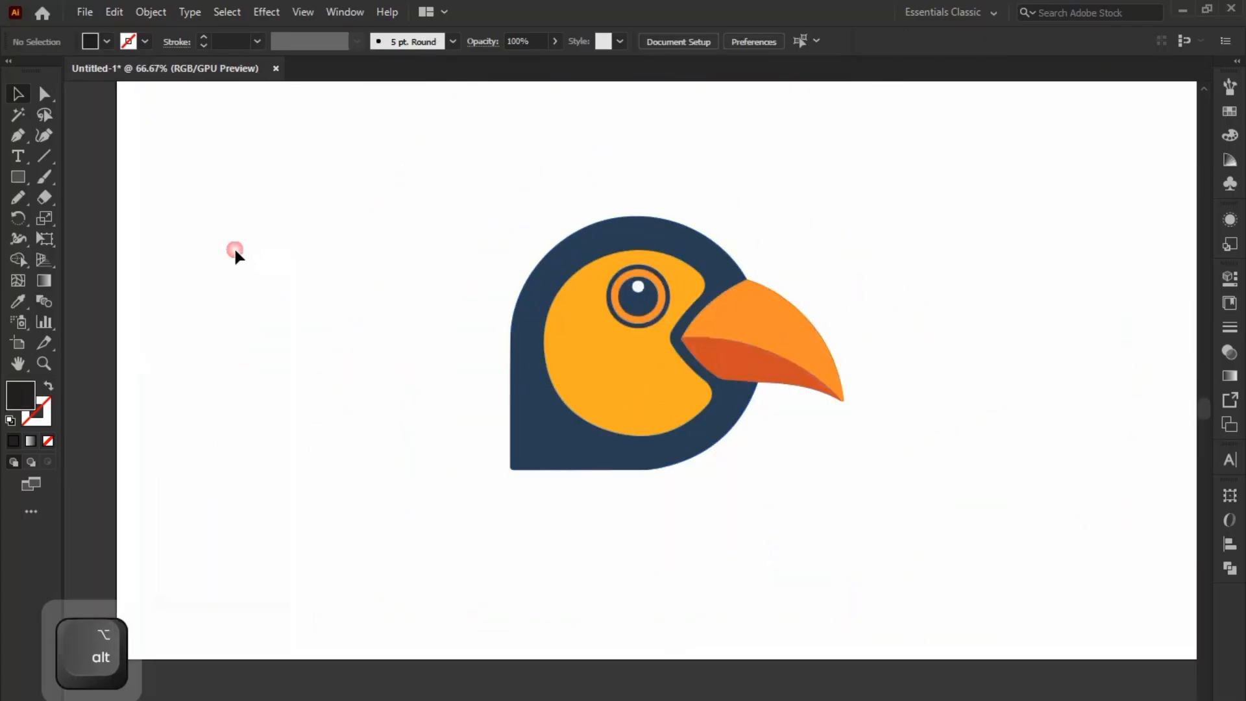
pyautogui.moveTo(365, 303); pyautogui.dragTo(381, 311)
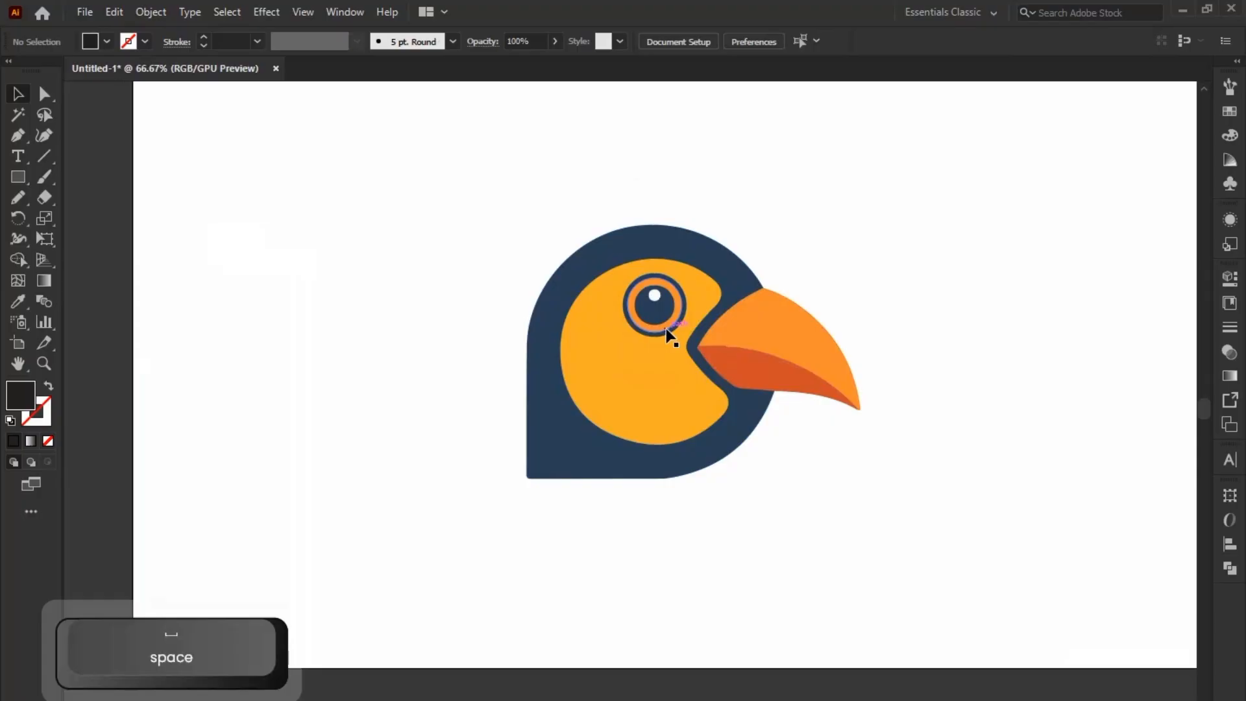
pyautogui.scroll(1, 669, 337)
pyautogui.scroll(1, 765, 435)
pyautogui.scroll(-3, 766, 435)
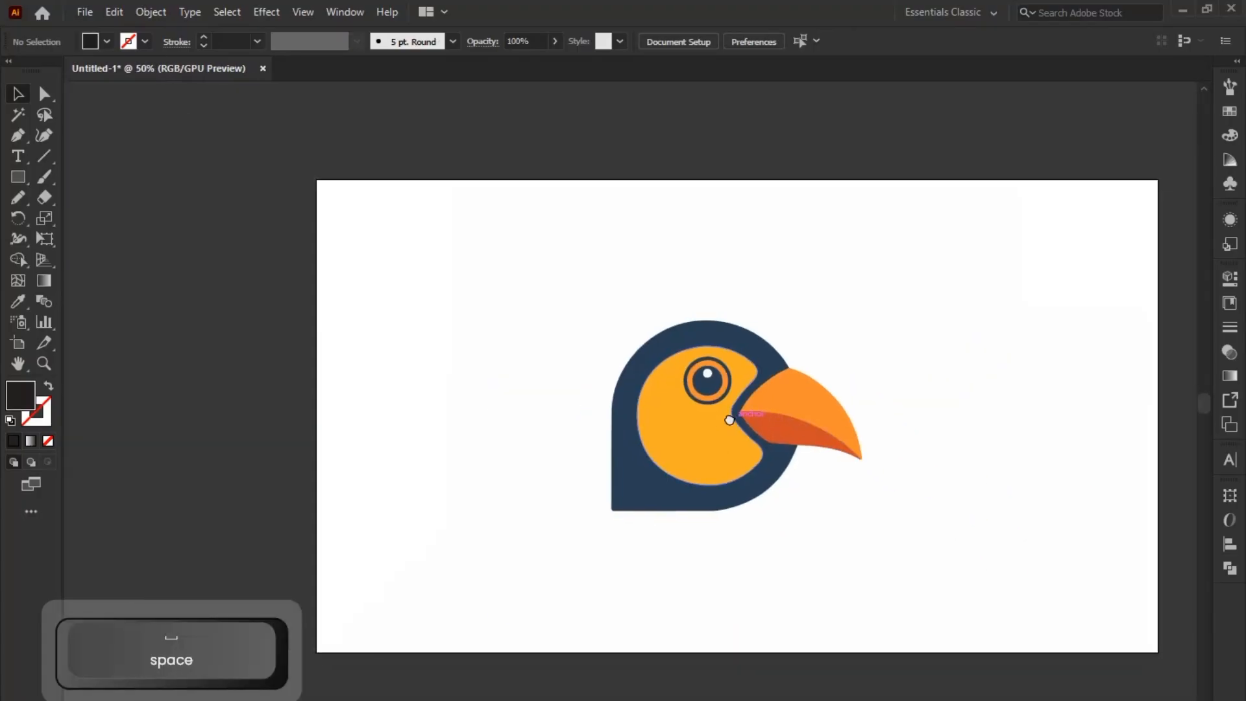
pyautogui.moveTo(766, 434); pyautogui.dragTo(732, 433)
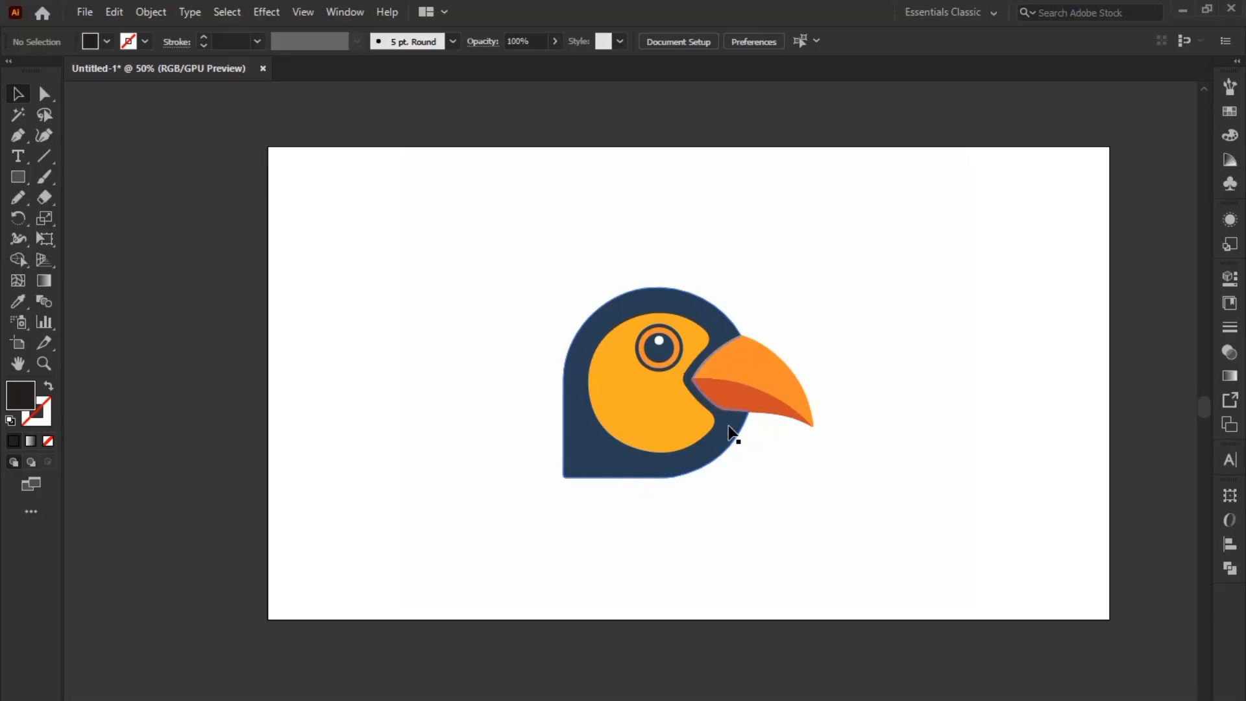
pyautogui.scroll(3, 693, 348)
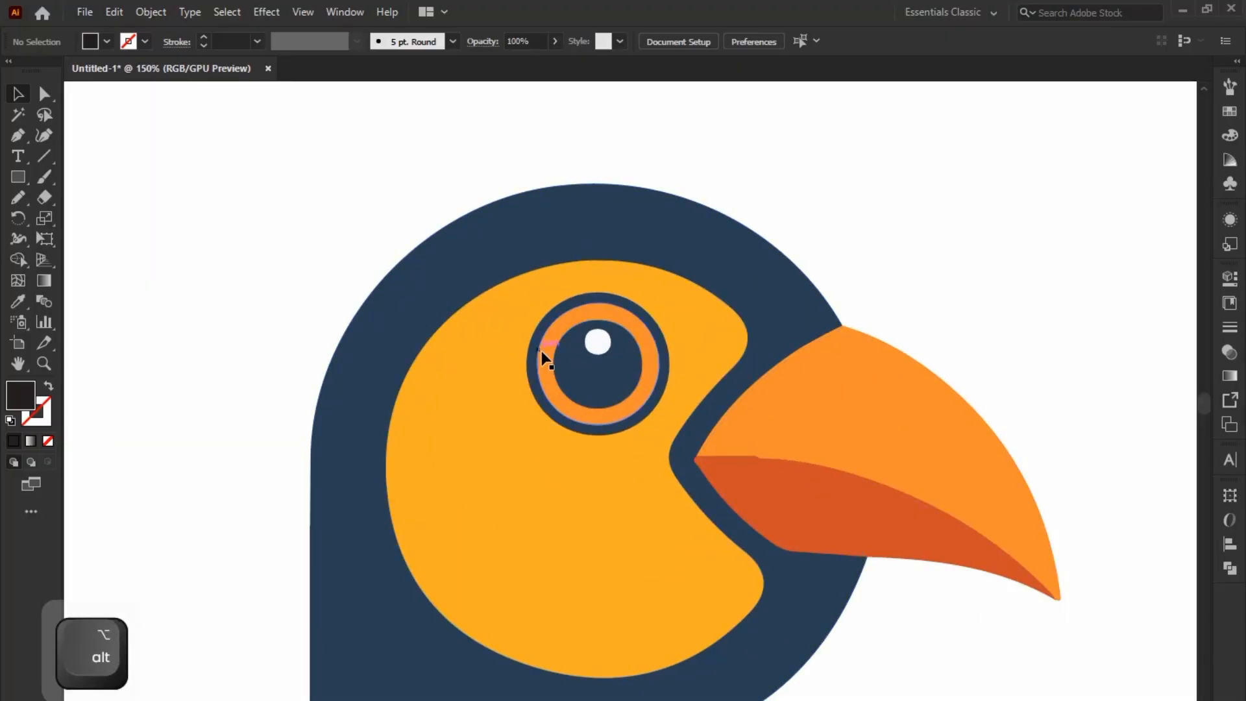
# Inspect the toucan's outlines in outline view, especially the corner of the beak, and return to preview.
pyautogui.hotkey('ctrl', 'y')
pyautogui.moveTo(630, 555); pyautogui.dragTo(635, 423)
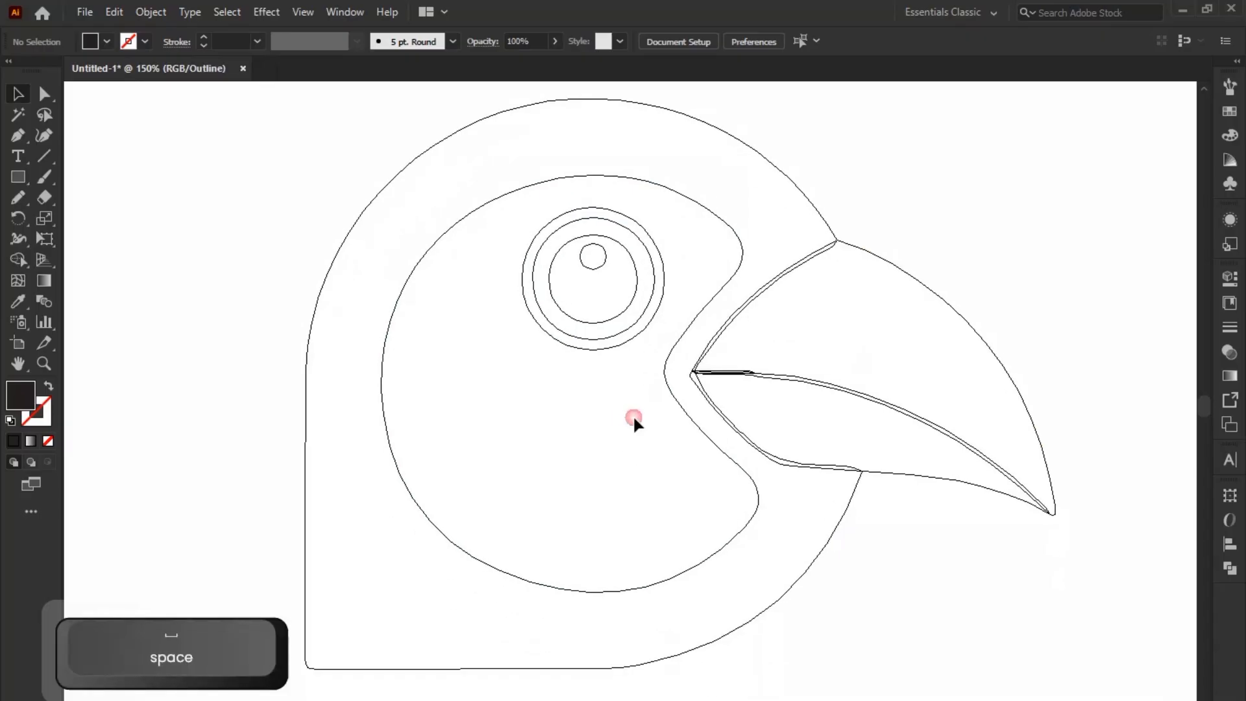
pyautogui.scroll(5, 730, 377)
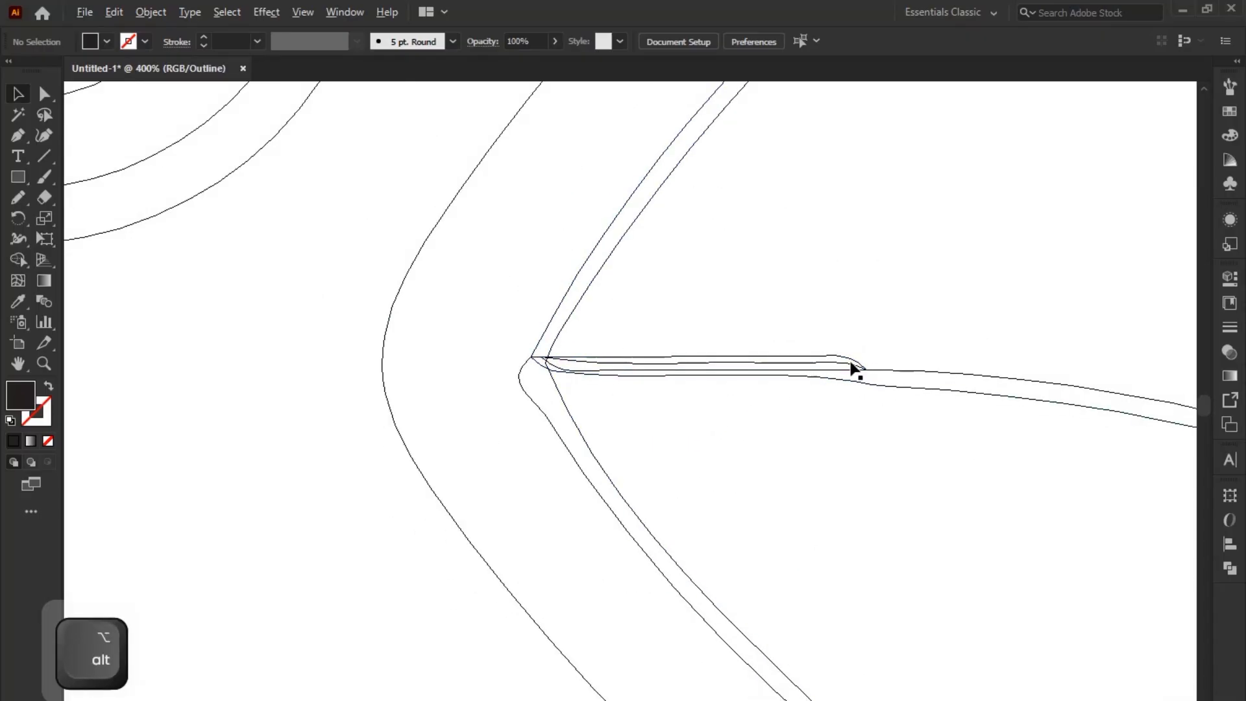
pyautogui.scroll(-4, 854, 370)
pyautogui.scroll(-1, 753, 295)
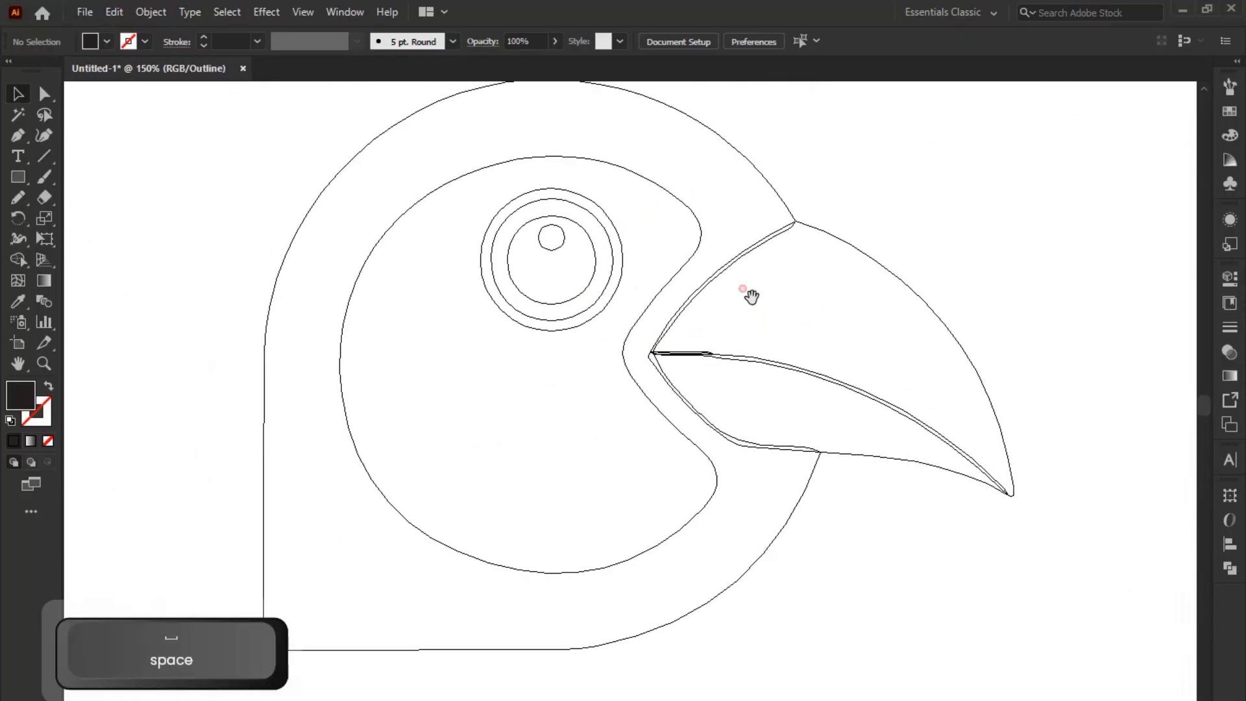
pyautogui.hotkey('ctrl', 'y')
pyautogui.scroll(-3, 656, 397)
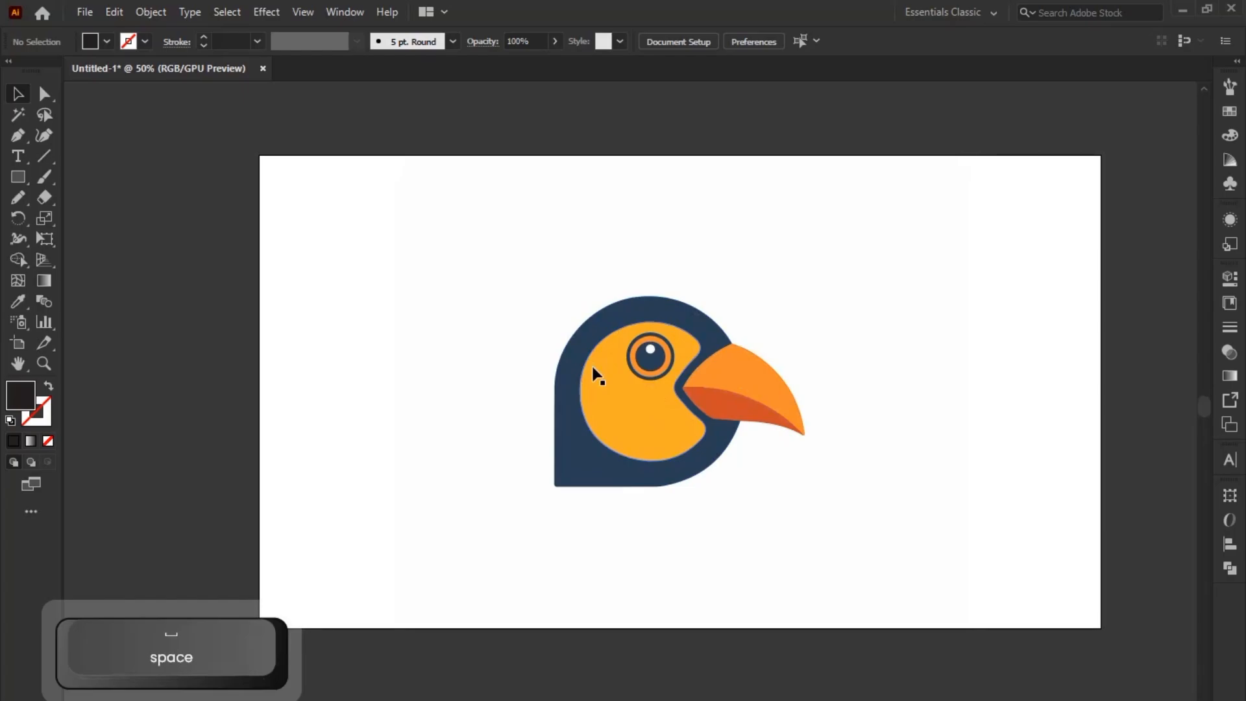
# Move the toucan group off to the left of the artboard and center the Google logo image on the artboard.
pyautogui.click(646, 357)
pyautogui.scroll(-3, 643, 357)
pyautogui.moveTo(643, 357); pyautogui.dragTo(427, 357)
pyautogui.click(1070, 357)
pyautogui.moveTo(1096, 383); pyautogui.dragTo(623, 380)
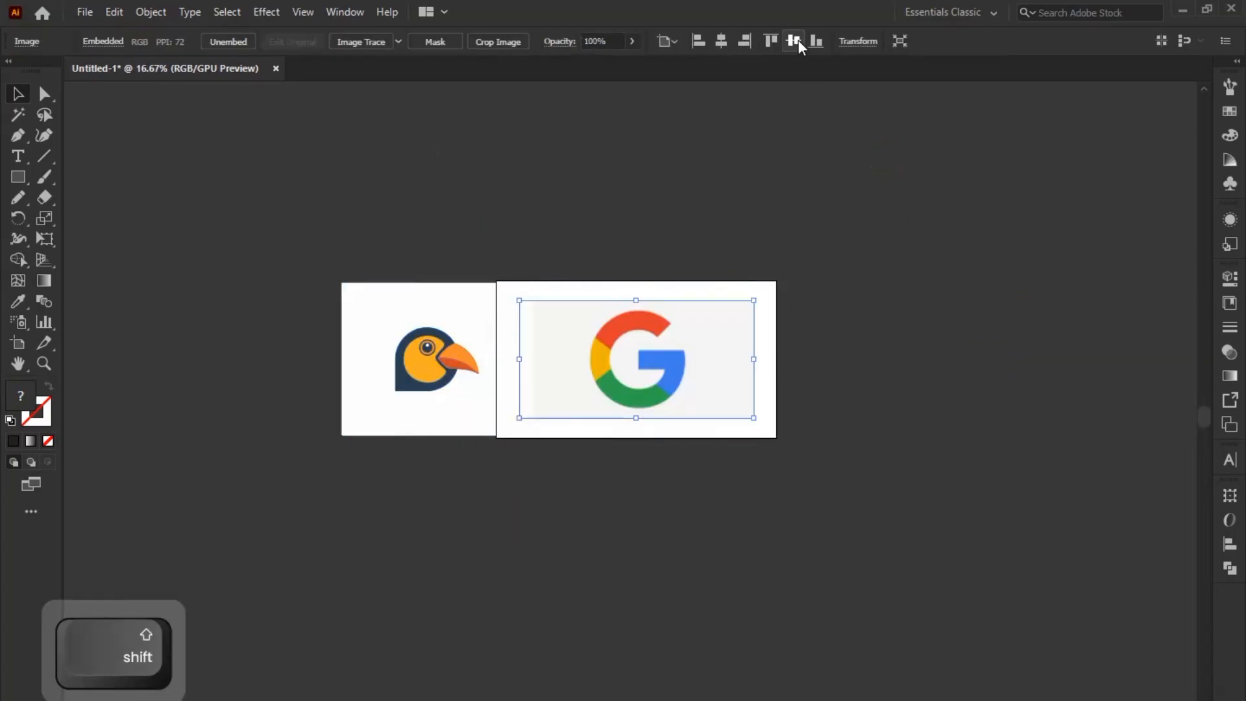
# Try the default Image Trace on the Google logo image, and undo it.
pyautogui.scroll(2, 639, 382)
pyautogui.scroll(1, 637, 385)
pyautogui.click(351, 42)
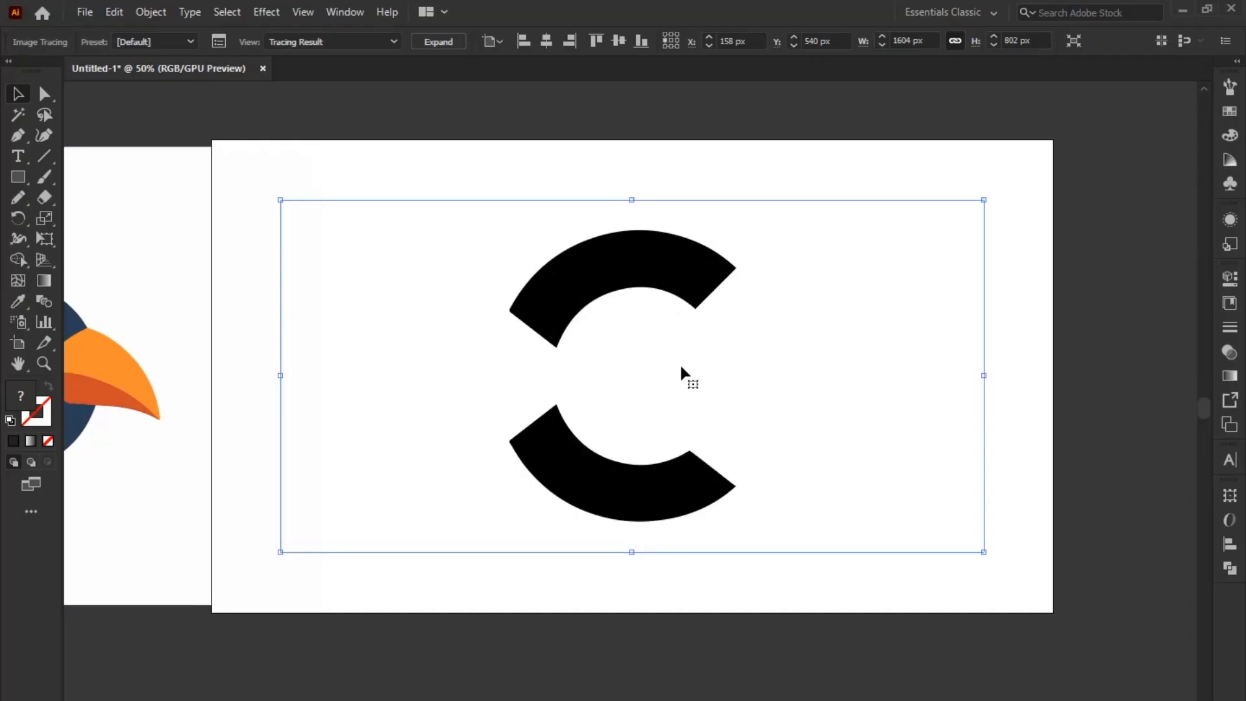
pyautogui.hotkey('ctrl', 'z')
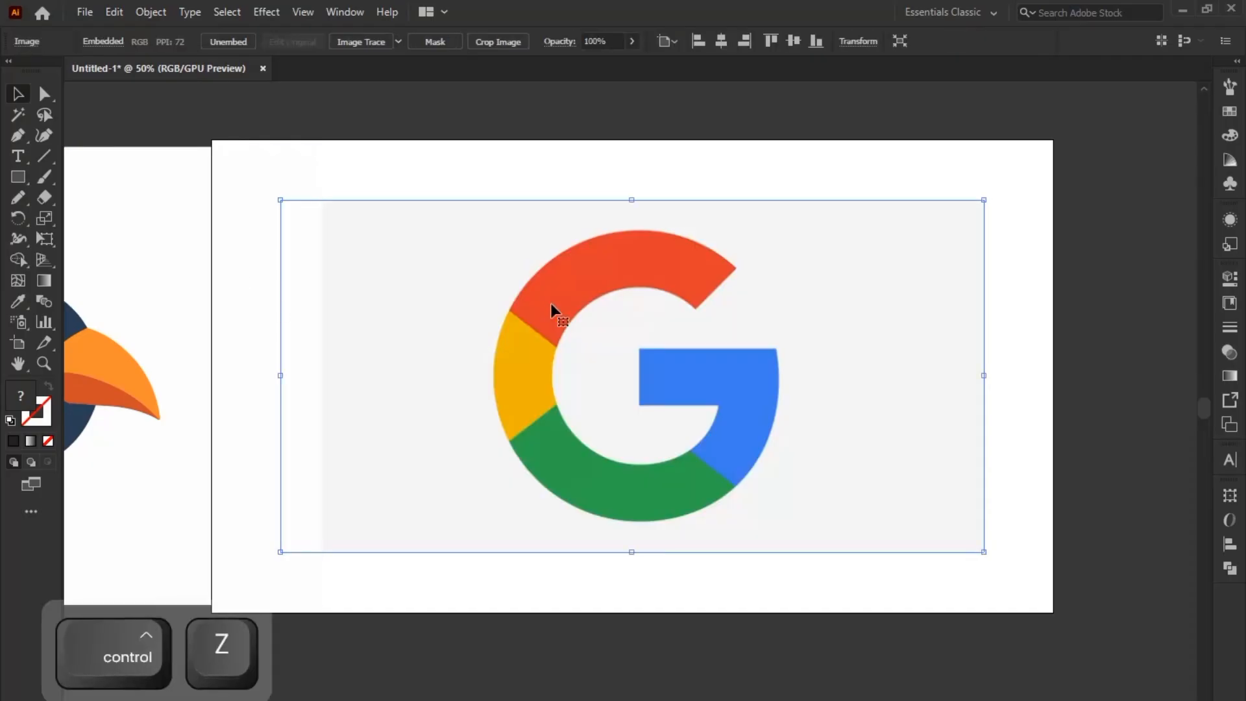
# Trace the Google logo image with the High Fidelity Photo preset and expand the result into vector paths.
pyautogui.click(398, 43)
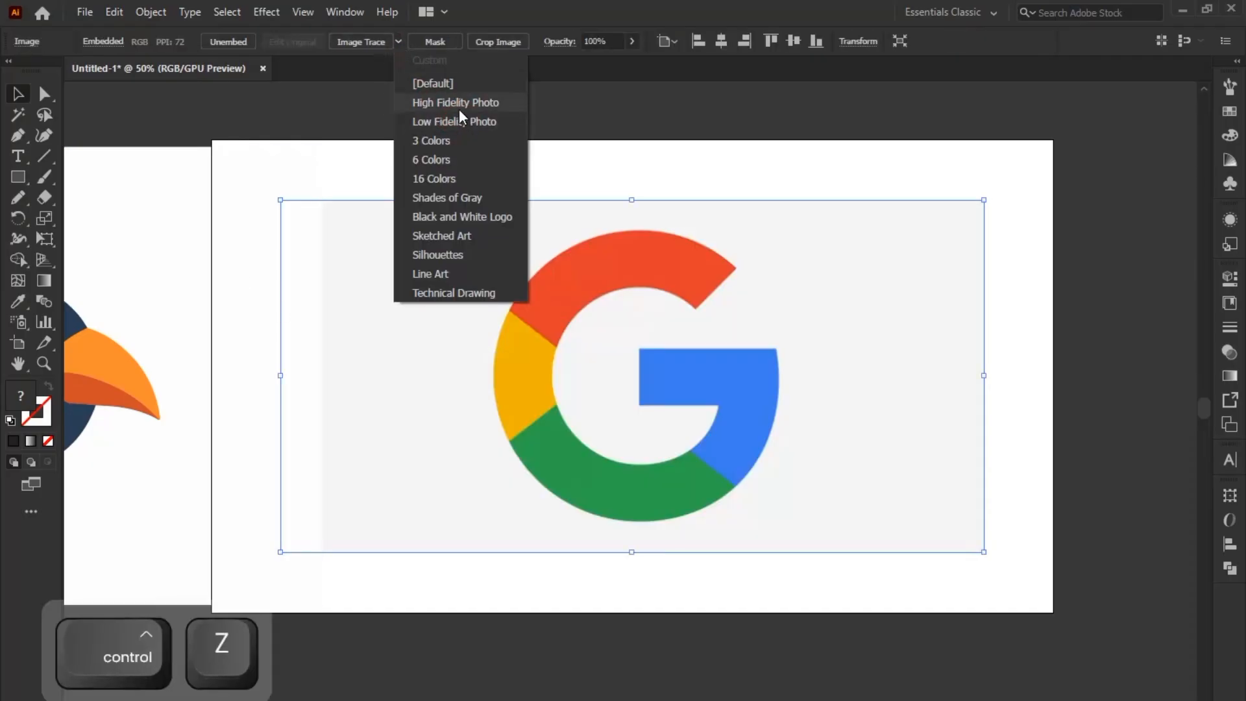
pyautogui.click(458, 107)
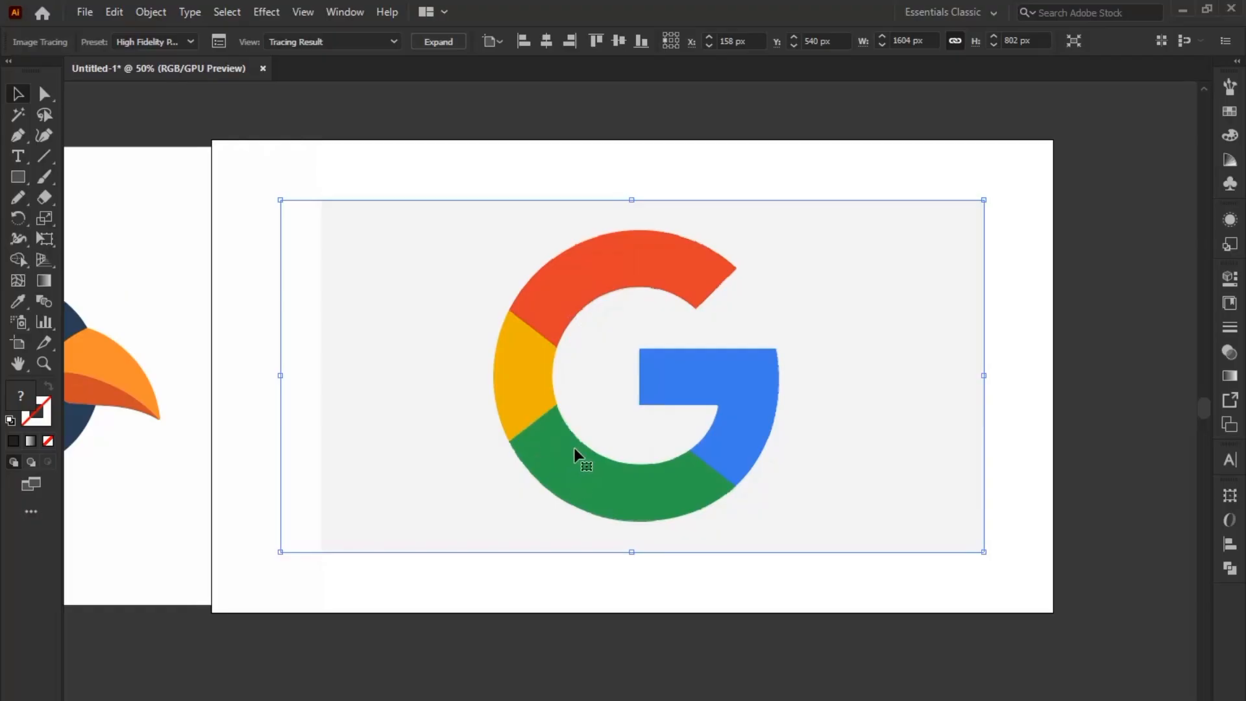
pyautogui.press('ctrl')
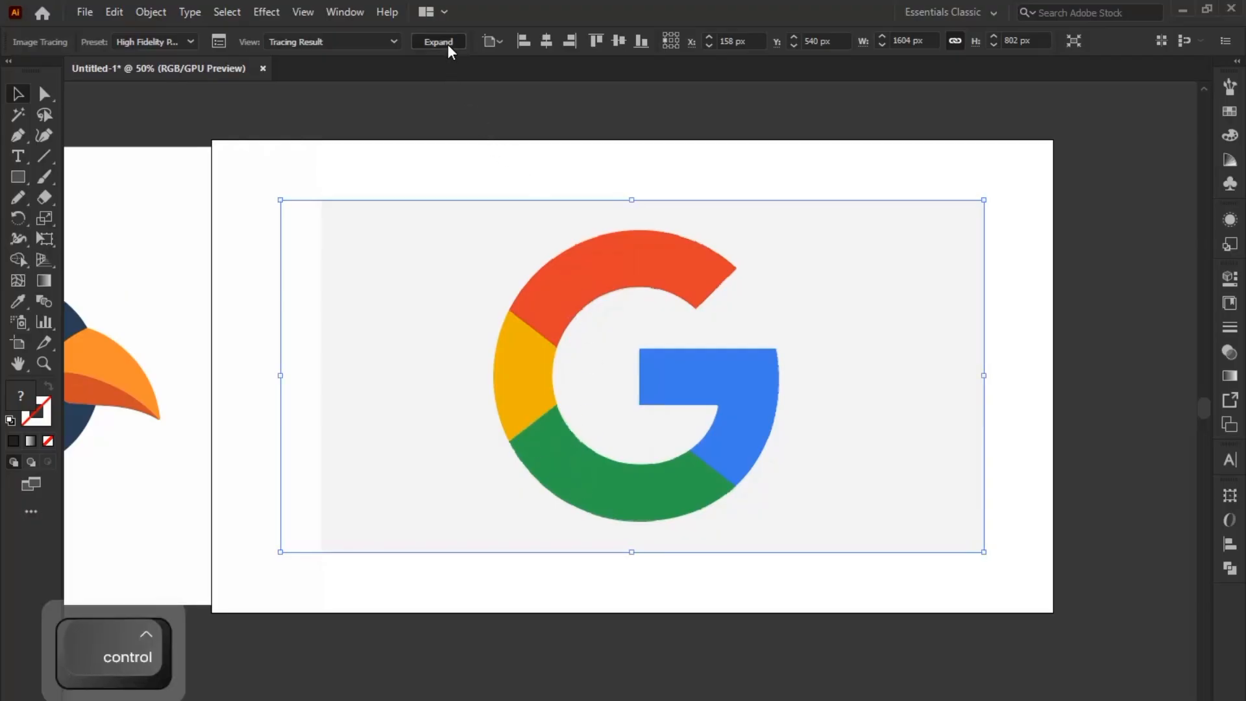
pyautogui.click(448, 44)
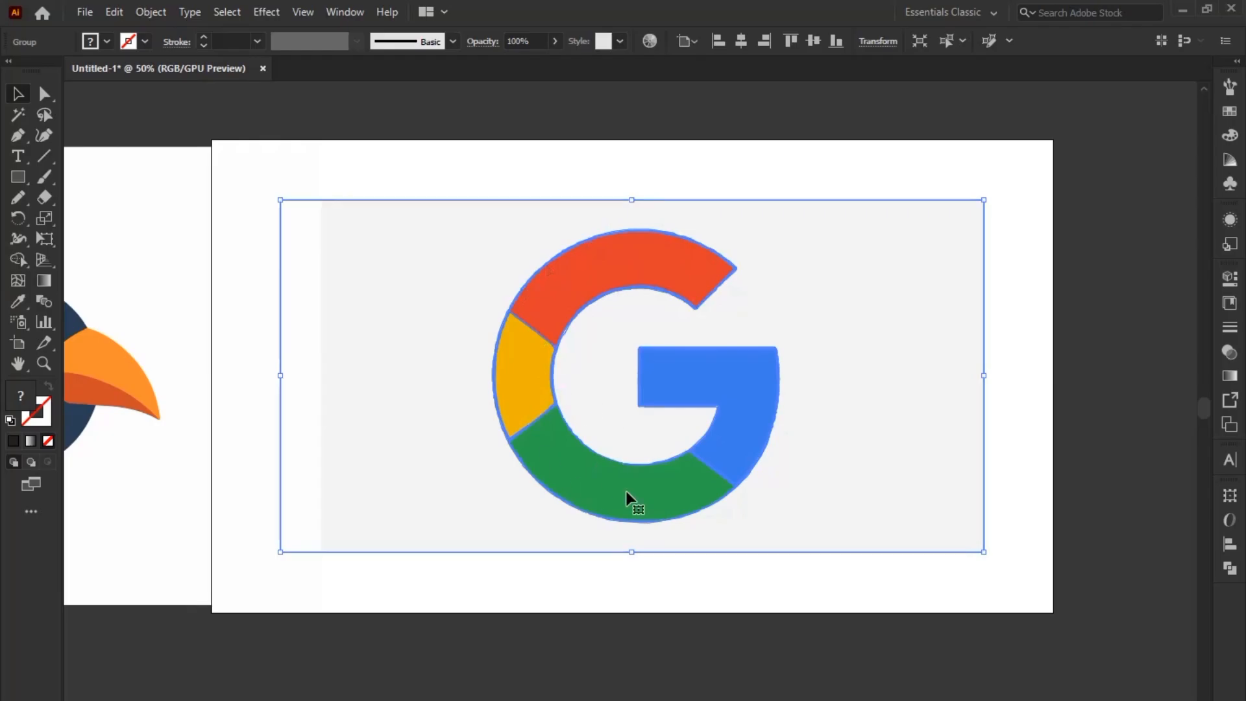
# Examine the Google logo's paths in outline view, following the yellow segment's outer edge up close and selecting the group to show its anchors.
pyautogui.hotkey('ctrl', 'y')
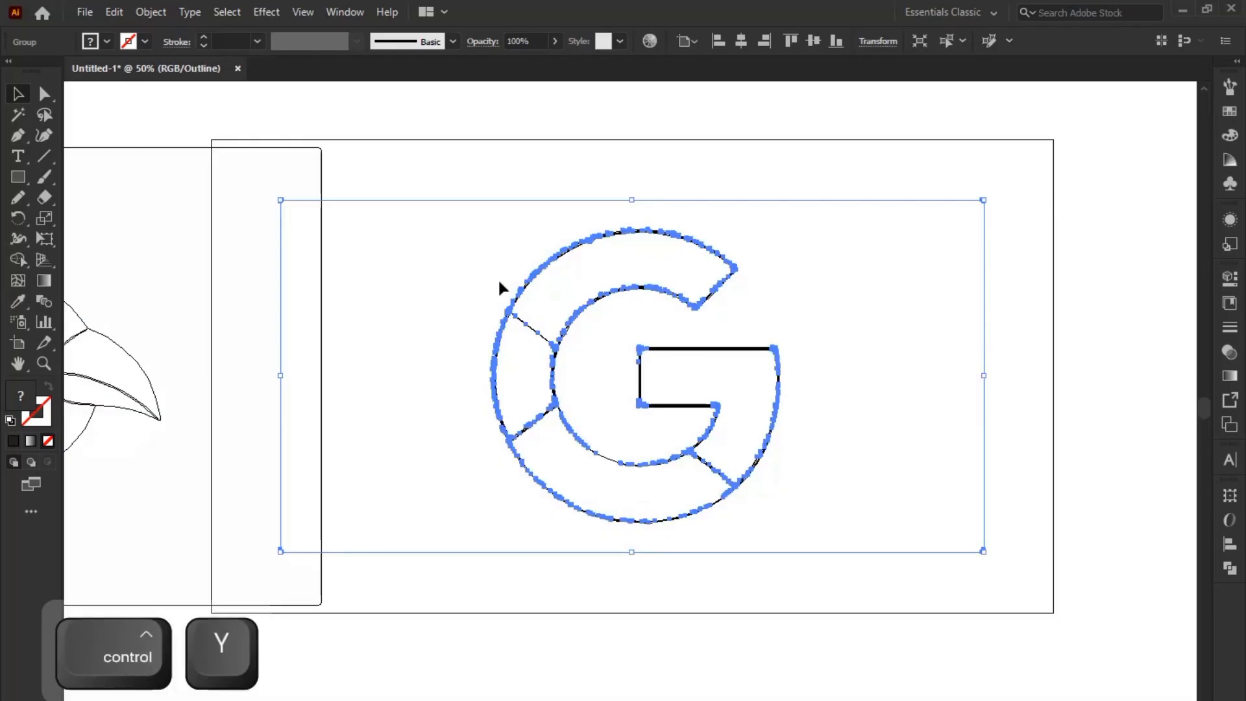
pyautogui.click(693, 403)
pyautogui.scroll(6, 487, 294)
pyautogui.scroll(1, 666, 416)
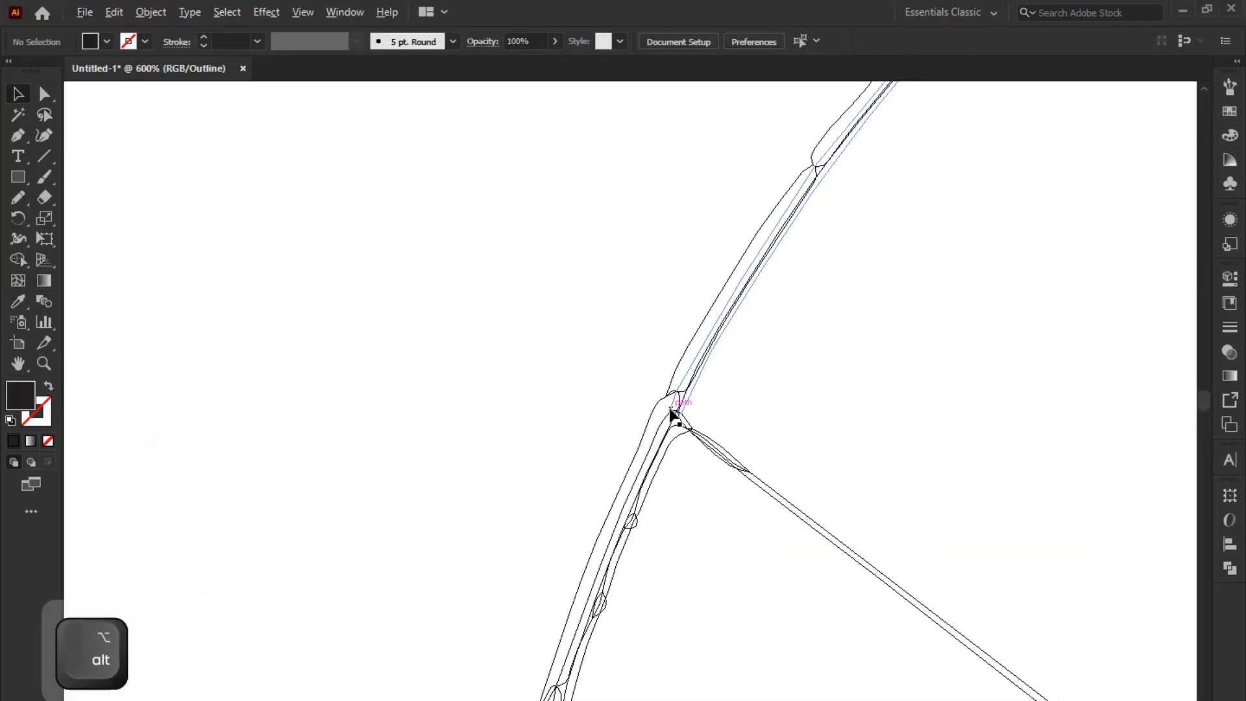
pyautogui.moveTo(668, 465); pyautogui.dragTo(651, 387)
pyautogui.moveTo(631, 493); pyautogui.dragTo(633, 259)
pyautogui.moveTo(515, 586); pyautogui.dragTo(486, 528)
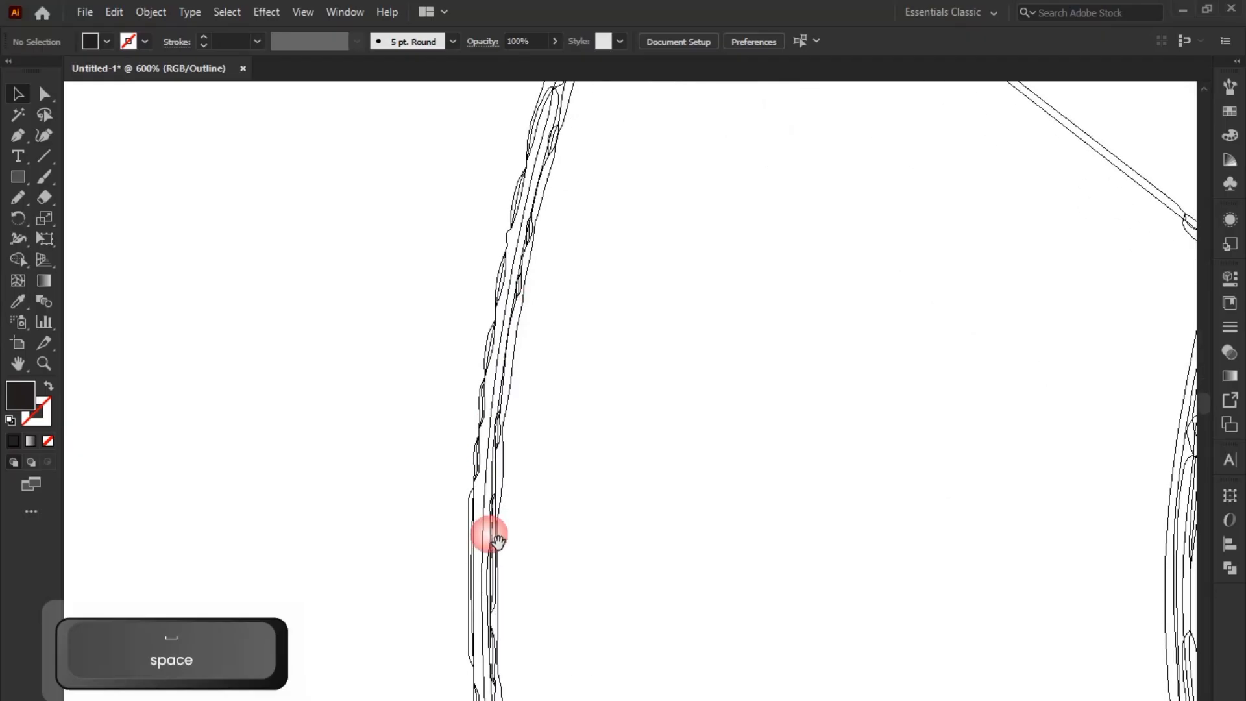
pyautogui.scroll(4, 500, 334)
pyautogui.click(472, 320)
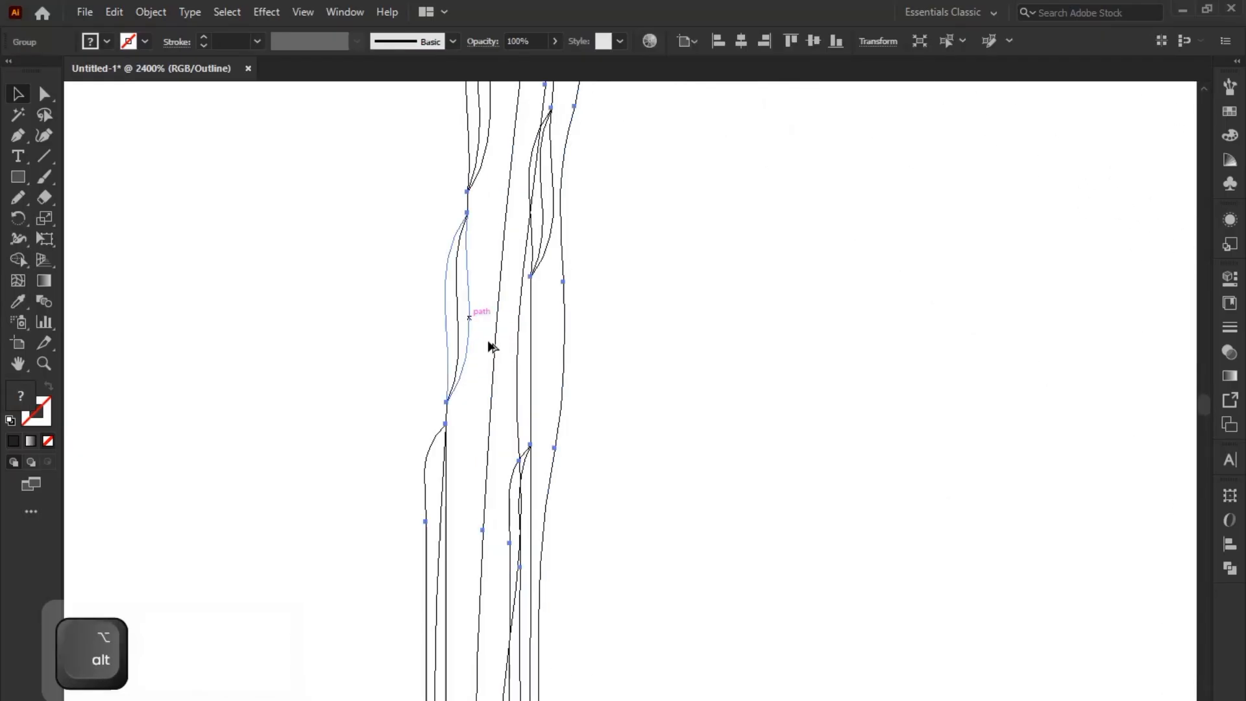
# Check the whole G's outline, deselect it, inspect the red segment's outer edge up close and return to preview.
pyautogui.scroll(-10, 489, 345)
pyautogui.moveTo(613, 397)
pyautogui.mouseDown()
pyautogui.moveTo(788, 445)
pyautogui.moveTo(653, 426)
pyautogui.moveTo(637, 396)
pyautogui.moveTo(625, 406)
pyautogui.mouseUp()
pyautogui.scroll(-1, 788, 446)
pyautogui.scroll(1, 657, 426)
pyautogui.scroll(1, 640, 399)
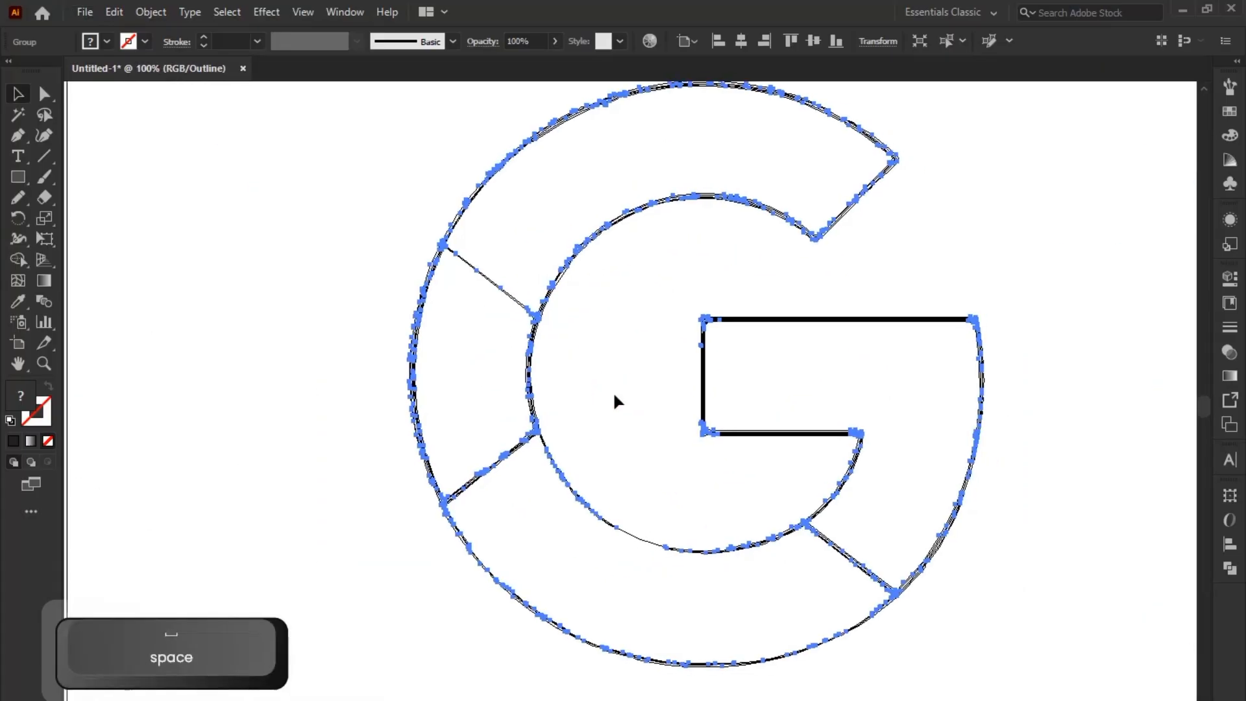
pyautogui.click(613, 391)
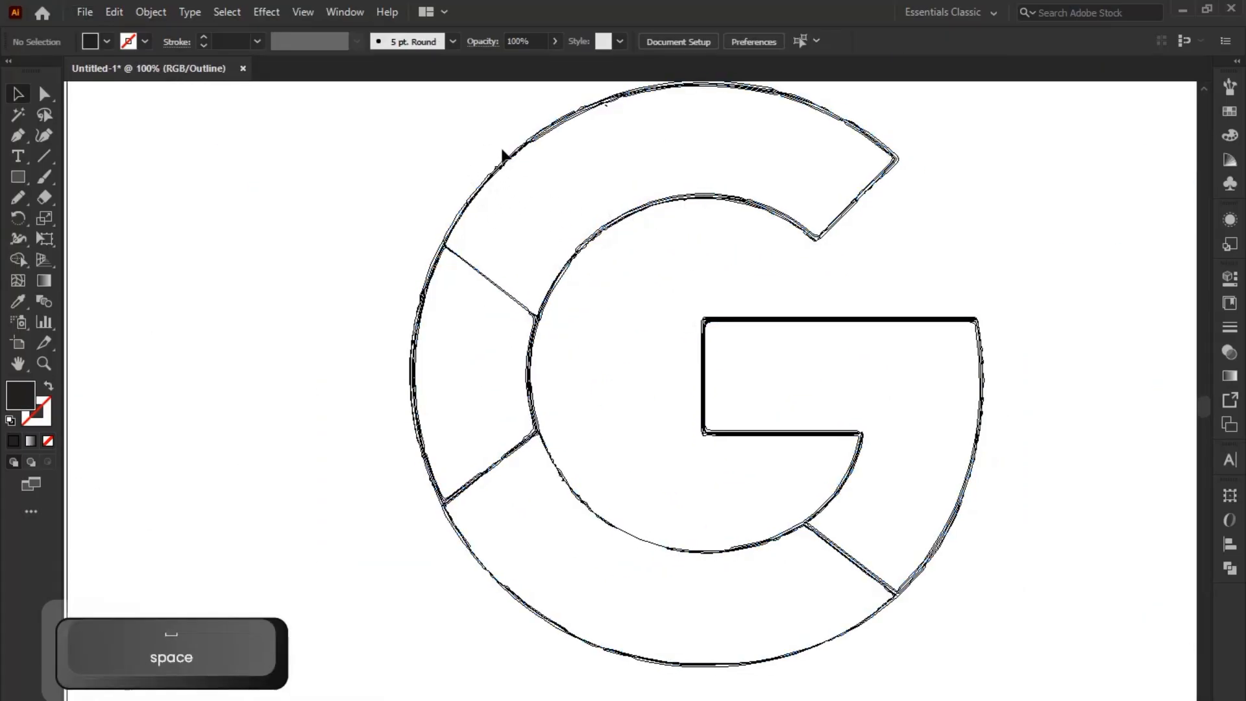
pyautogui.scroll(2, 509, 143)
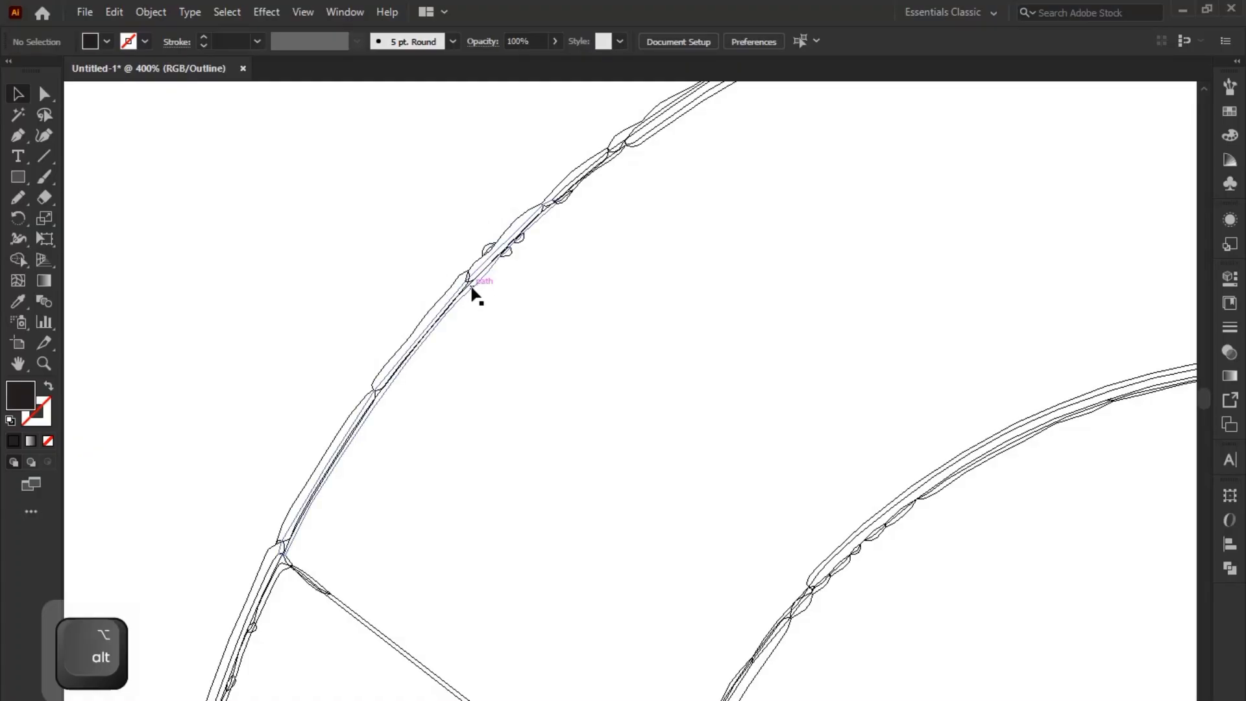
pyautogui.moveTo(347, 556); pyautogui.dragTo(478, 305)
pyautogui.scroll(-3, 450, 435)
pyautogui.scroll(-2, 533, 363)
pyautogui.moveTo(532, 362); pyautogui.dragTo(556, 383)
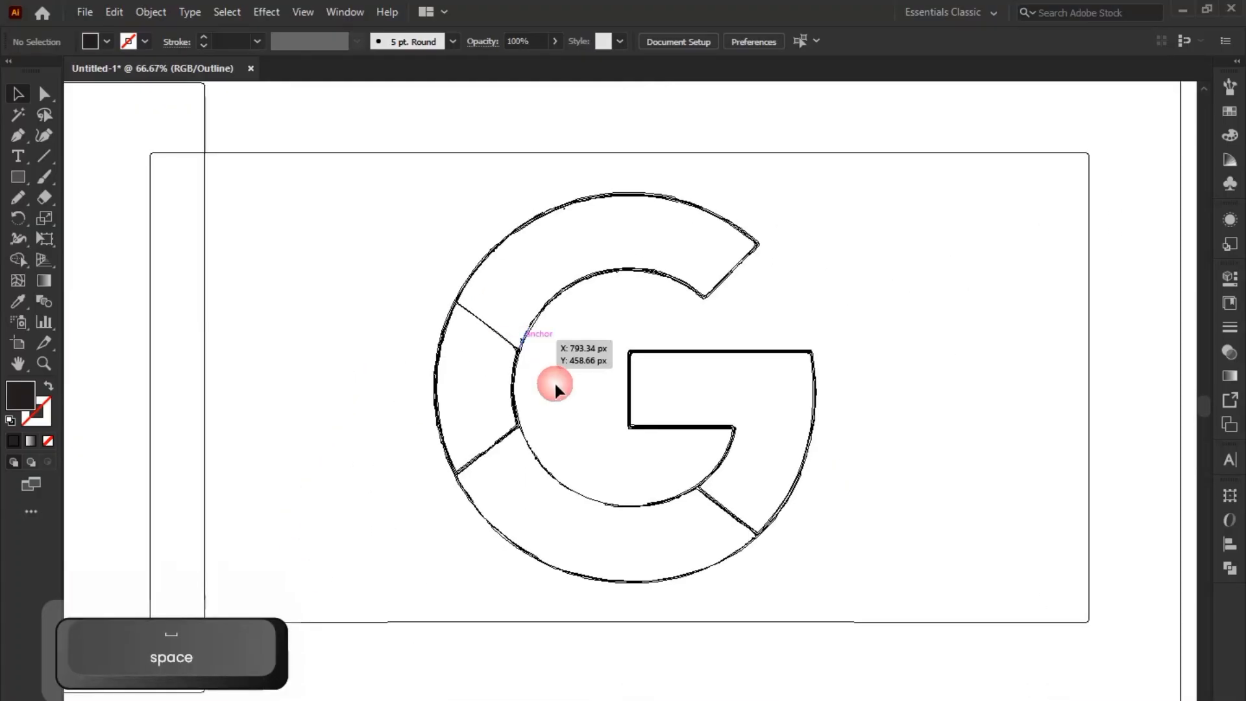
pyautogui.hotkey('ctrl', 'y')
# Select the toucan group and examine its paths in outline view for comparison with the Google logo's.
pyautogui.moveTo(615, 347); pyautogui.dragTo(657, 369)
pyautogui.moveTo(562, 351); pyautogui.dragTo(1125, 338)
pyautogui.click(403, 396)
pyautogui.hotkey('ctrl', 'y')
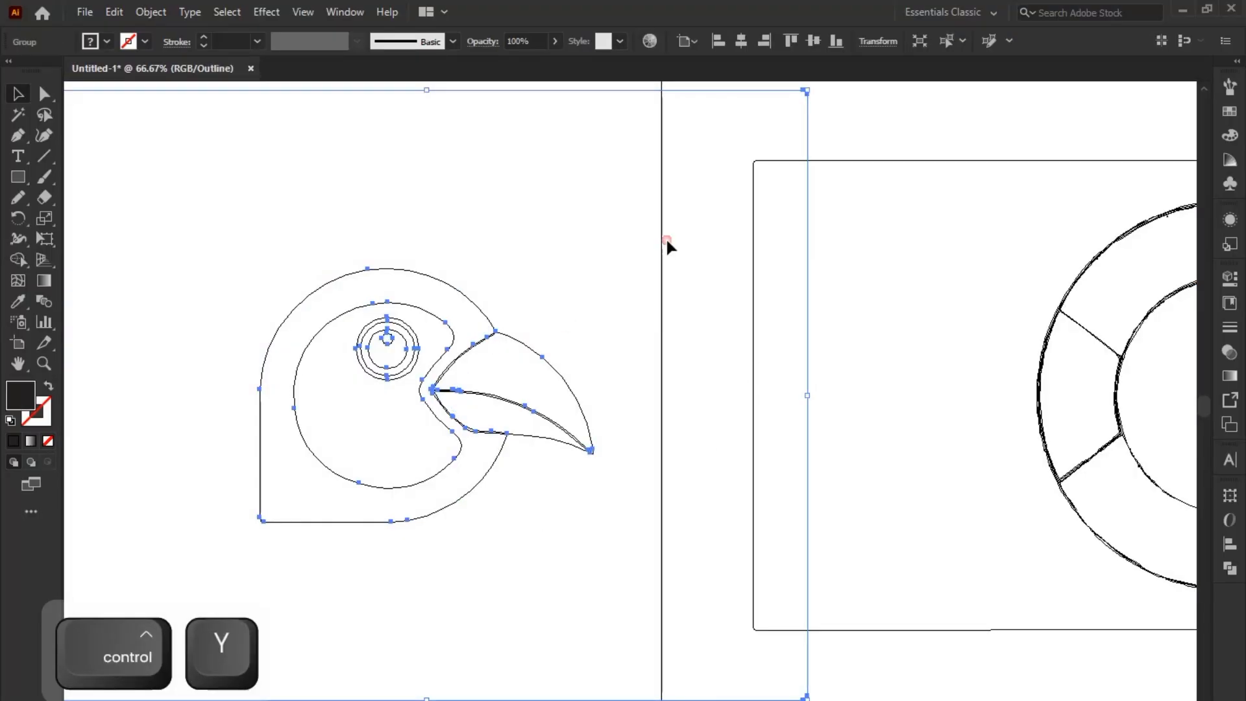
pyautogui.click(666, 239)
pyautogui.scroll(4, 412, 408)
pyautogui.scroll(-2, 498, 370)
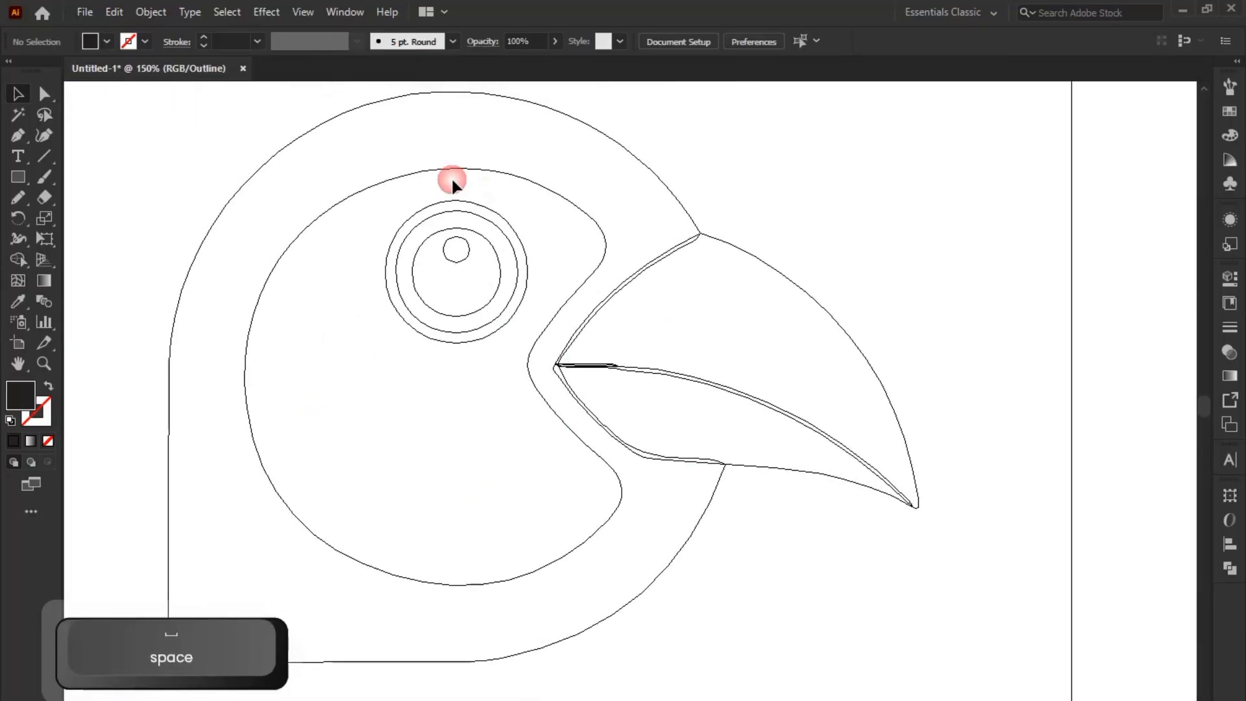
pyautogui.scroll(-3, 459, 349)
# Ungroup the toucan artwork and move its white background rectangle away from the bird.
pyautogui.moveTo(868, 350); pyautogui.dragTo(604, 345)
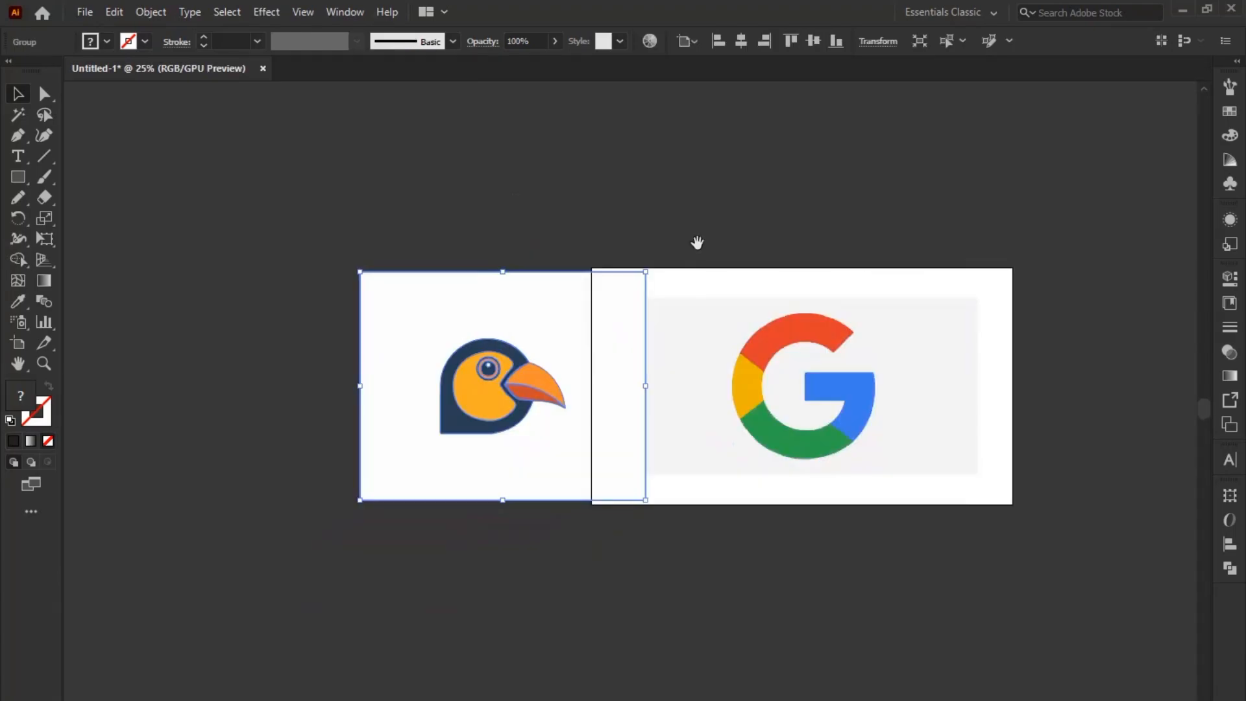
pyautogui.moveTo(696, 243); pyautogui.dragTo(661, 235)
pyautogui.moveTo(548, 356); pyautogui.dragTo(476, 255)
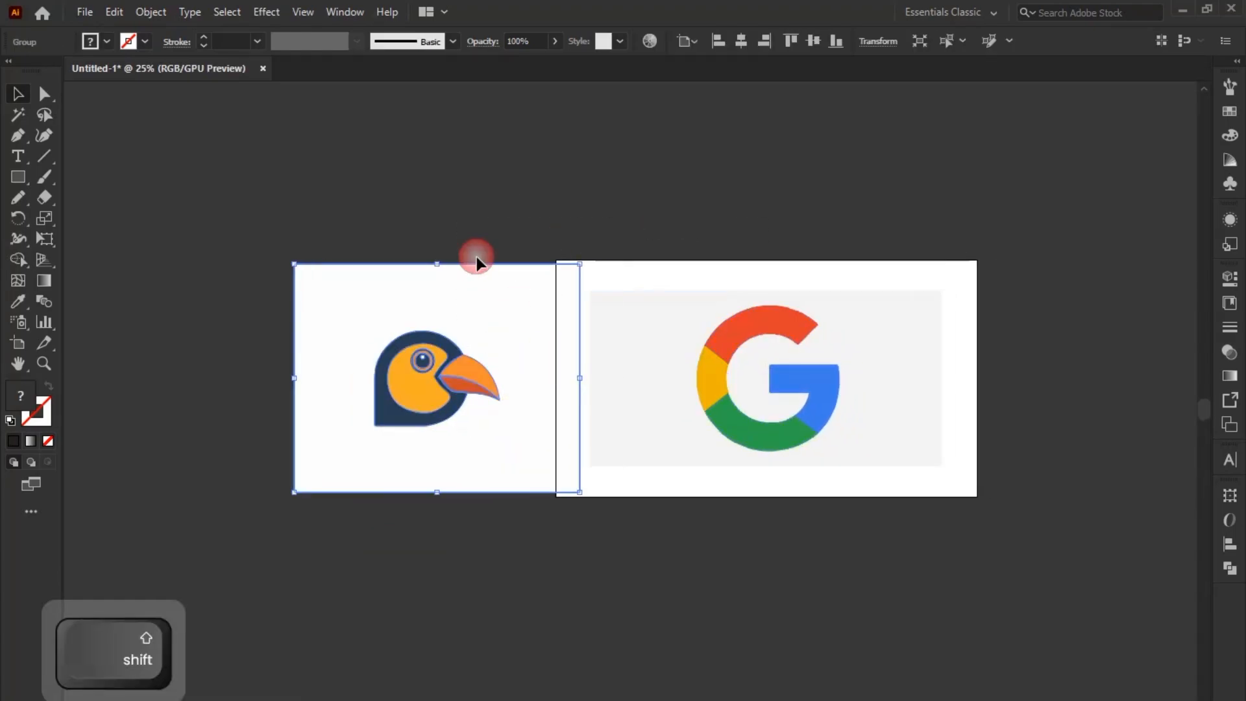
pyautogui.rightClick(476, 313)
pyautogui.rightClick(415, 332)
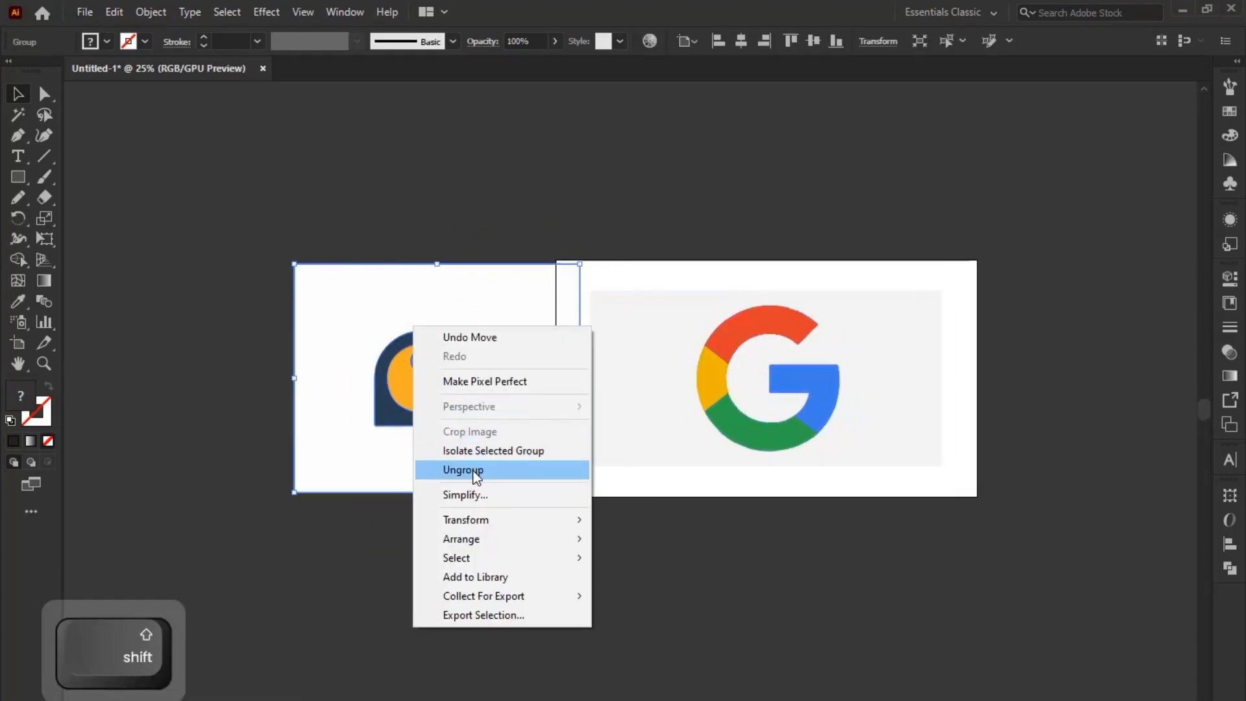
pyautogui.click(523, 473)
pyautogui.moveTo(523, 479); pyautogui.dragTo(305, 462)
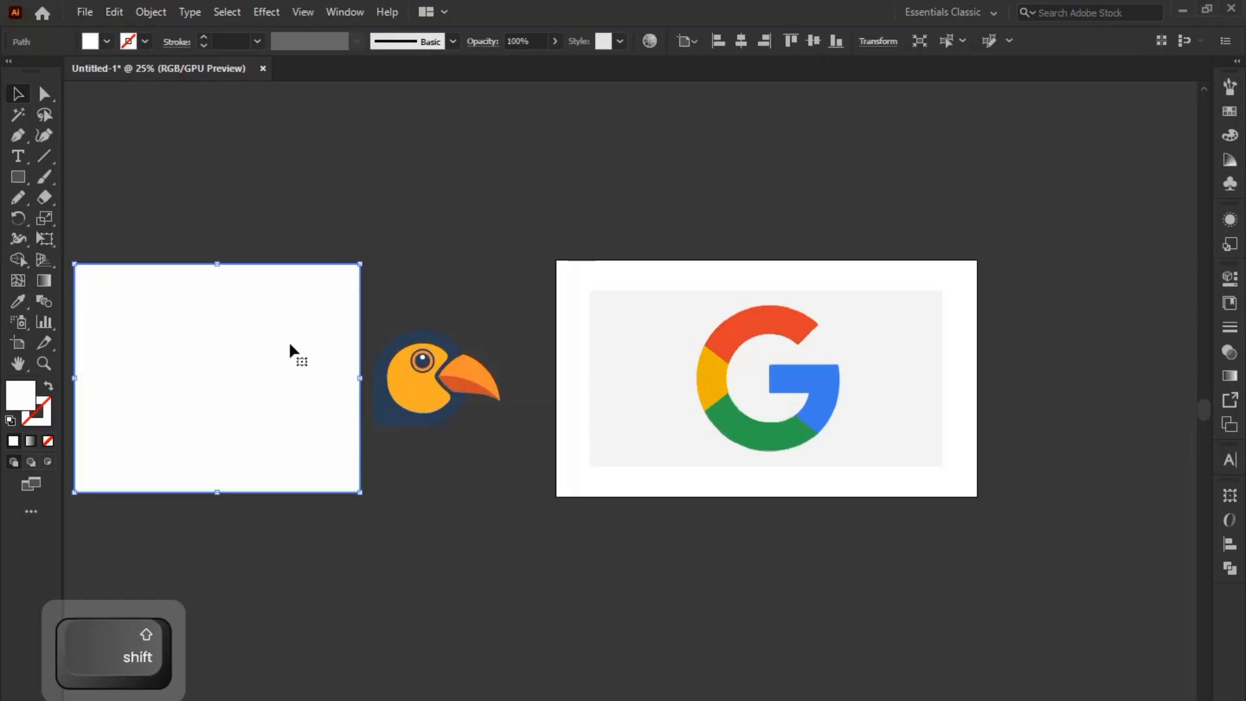
pyautogui.moveTo(289, 345); pyautogui.dragTo(298, 295)
# Try moving a beak shape and the yellow face shape separately, undoing each move.
pyautogui.scroll(3, 446, 379)
pyautogui.moveTo(481, 465); pyautogui.dragTo(523, 470)
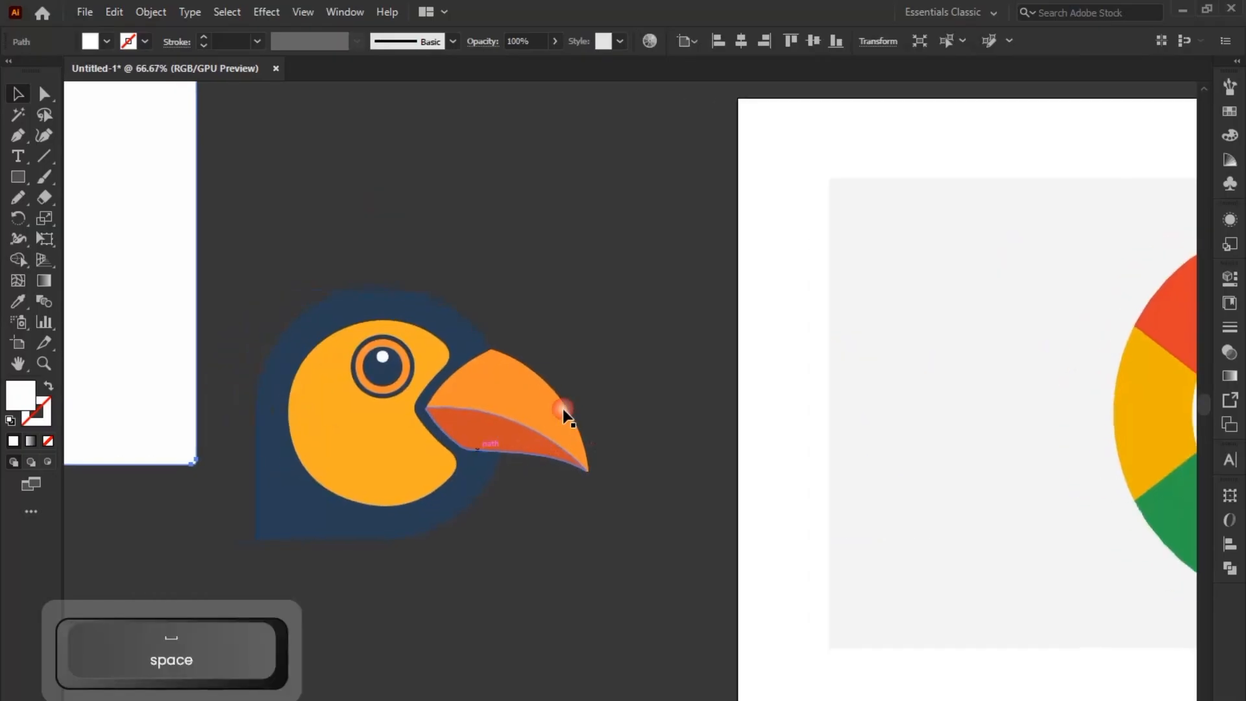
pyautogui.moveTo(565, 412); pyautogui.dragTo(663, 361)
pyautogui.hotkey('ctrl', 'z')
pyautogui.click(524, 510)
pyautogui.moveTo(353, 408); pyautogui.dragTo(251, 252)
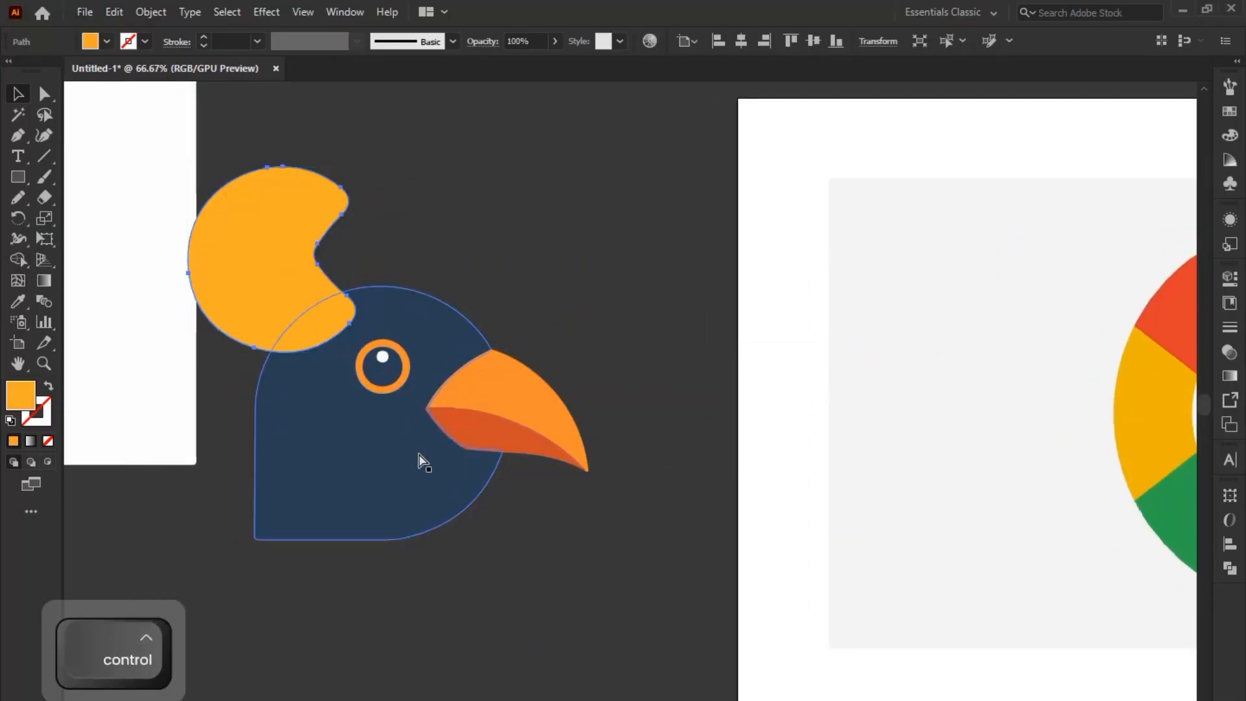
pyautogui.hotkey('ctrl', 'z')
# Select all of the toucan's shapes and group them without the white background.
pyautogui.moveTo(531, 513); pyautogui.dragTo(654, 472)
pyautogui.click(661, 219)
pyautogui.moveTo(661, 218); pyautogui.dragTo(415, 605)
pyautogui.hotkey('ctrl', 'g')
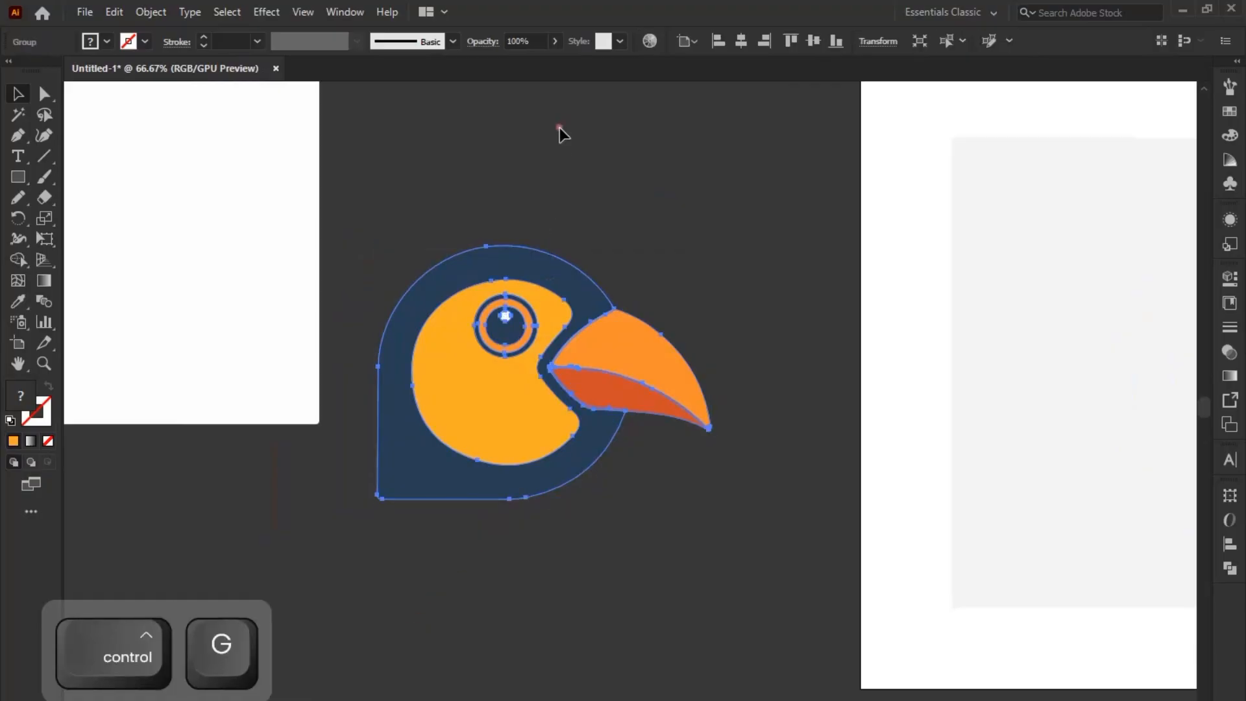
# Move the Google logo artwork below the artboard and place the toucan group on the empty artboard.
pyautogui.scroll(-4, 533, 331)
pyautogui.moveTo(558, 306); pyautogui.dragTo(621, 199)
pyautogui.moveTo(691, 321); pyautogui.dragTo(606, 438)
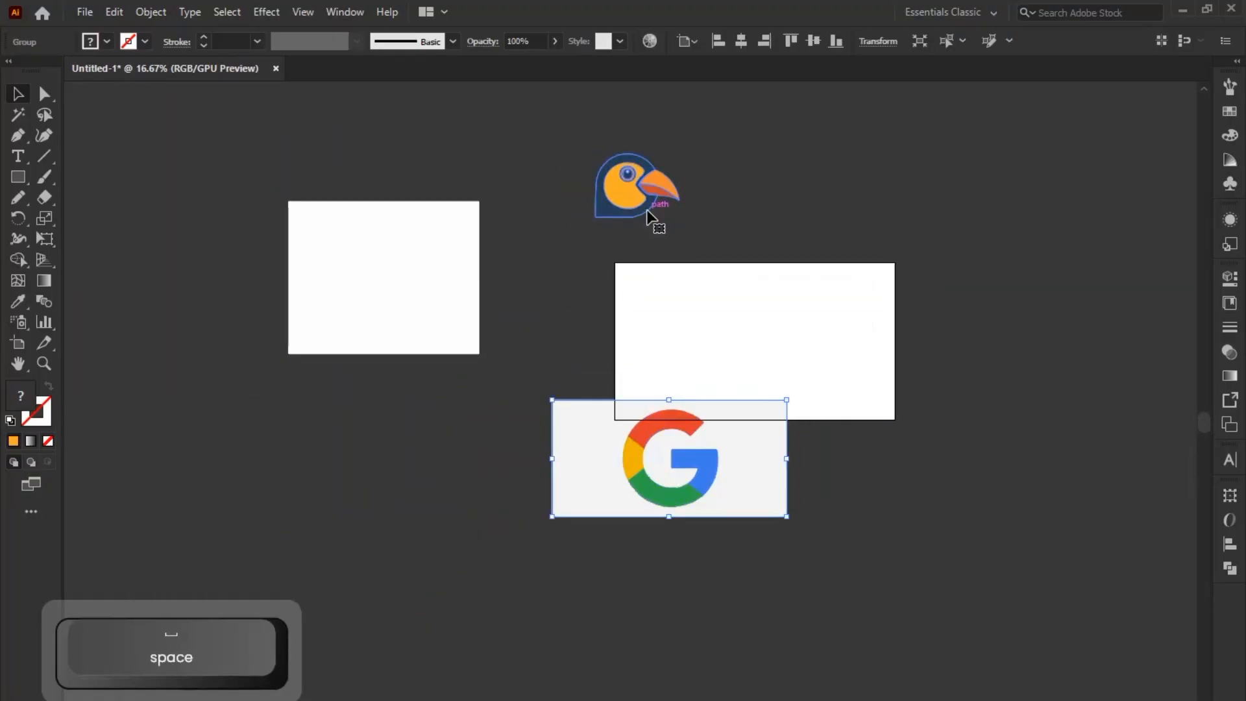
pyautogui.moveTo(613, 187); pyautogui.dragTo(810, 337)
pyautogui.click(783, 325)
pyautogui.click(722, 325)
# Enlarge the toucan group, center it horizontally and vertically on the artboard, and deselect it.
pyautogui.scroll(2, 805, 337)
pyautogui.moveTo(525, 346); pyautogui.dragTo(479, 308)
pyautogui.moveTo(402, 520); pyautogui.dragTo(725, 577)
pyautogui.click(645, 379)
pyautogui.click(741, 41)
pyautogui.click(814, 41)
pyautogui.click(826, 354)
pyautogui.moveTo(825, 355); pyautogui.dragTo(840, 340)
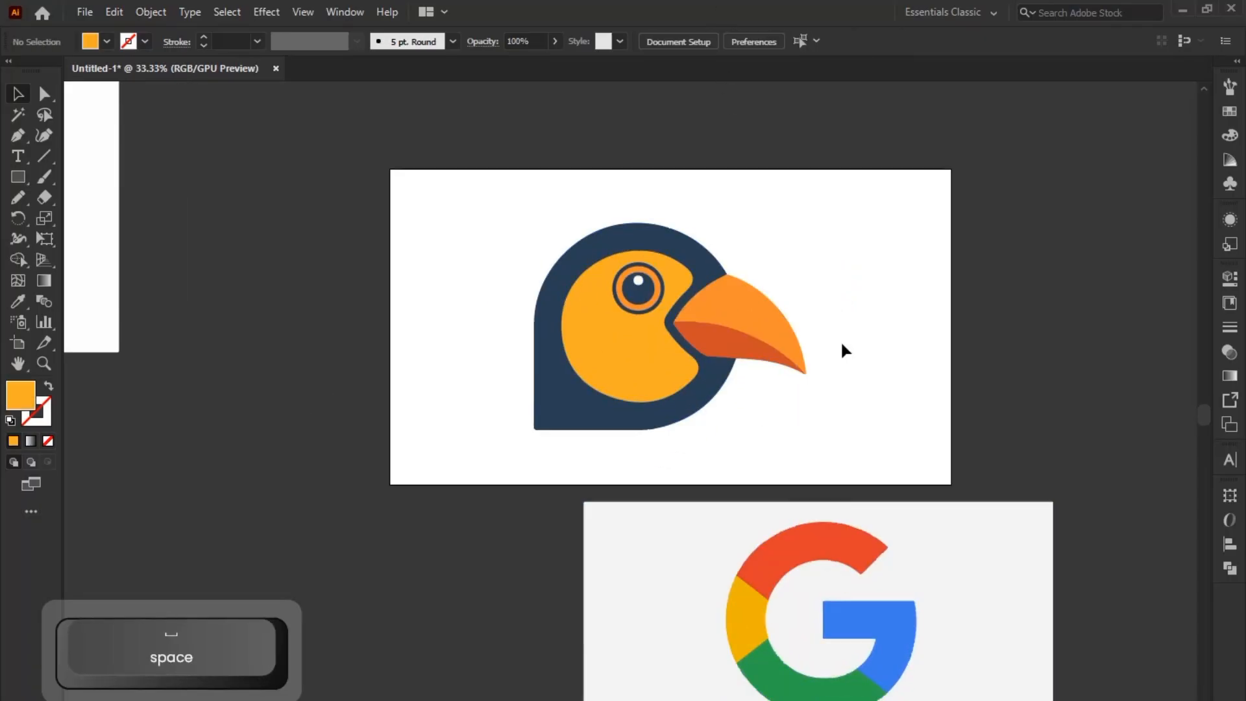
pyautogui.click(791, 341)
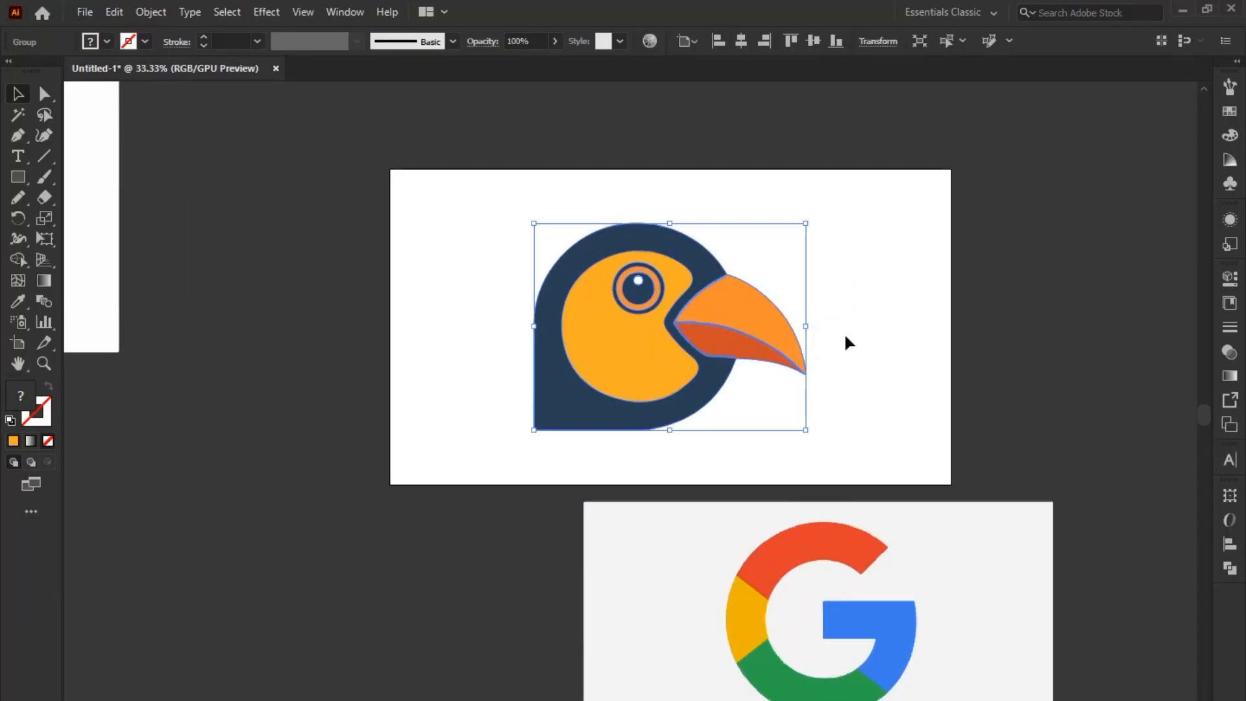
pyautogui.click(847, 335)
pyautogui.click(744, 331)
# Switch to the browser and search Google Images for "oil paint portrait", browsing the results for a detailed painting.
pyautogui.moveTo(156, 131); pyautogui.dragTo(267, 140)
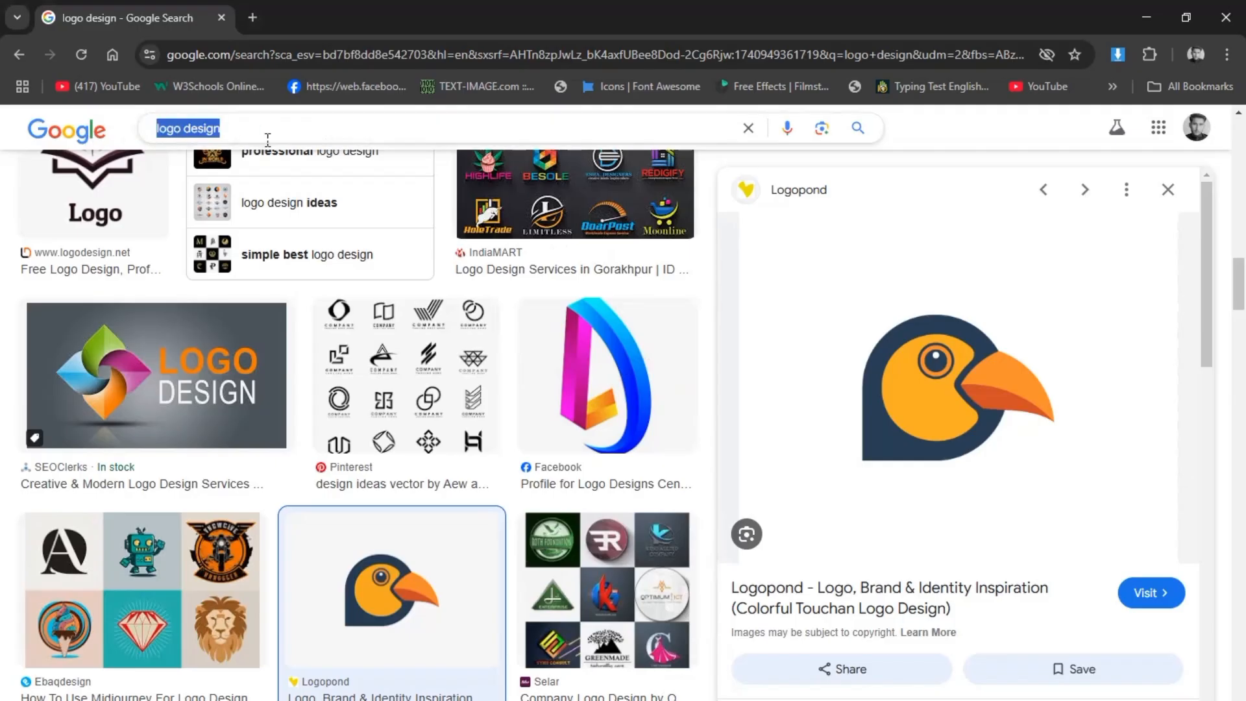
pyautogui.press('Return')
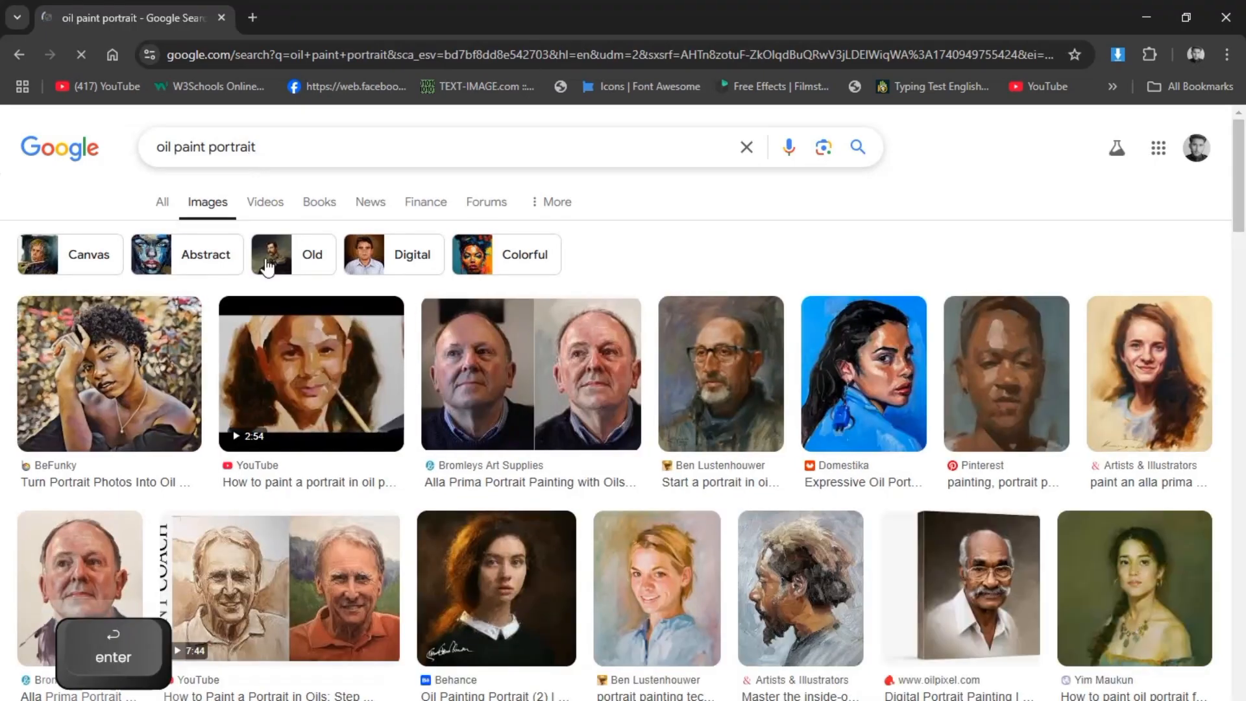
pyautogui.scroll(-13, 440, 411)
pyautogui.scroll(2, 399, 375)
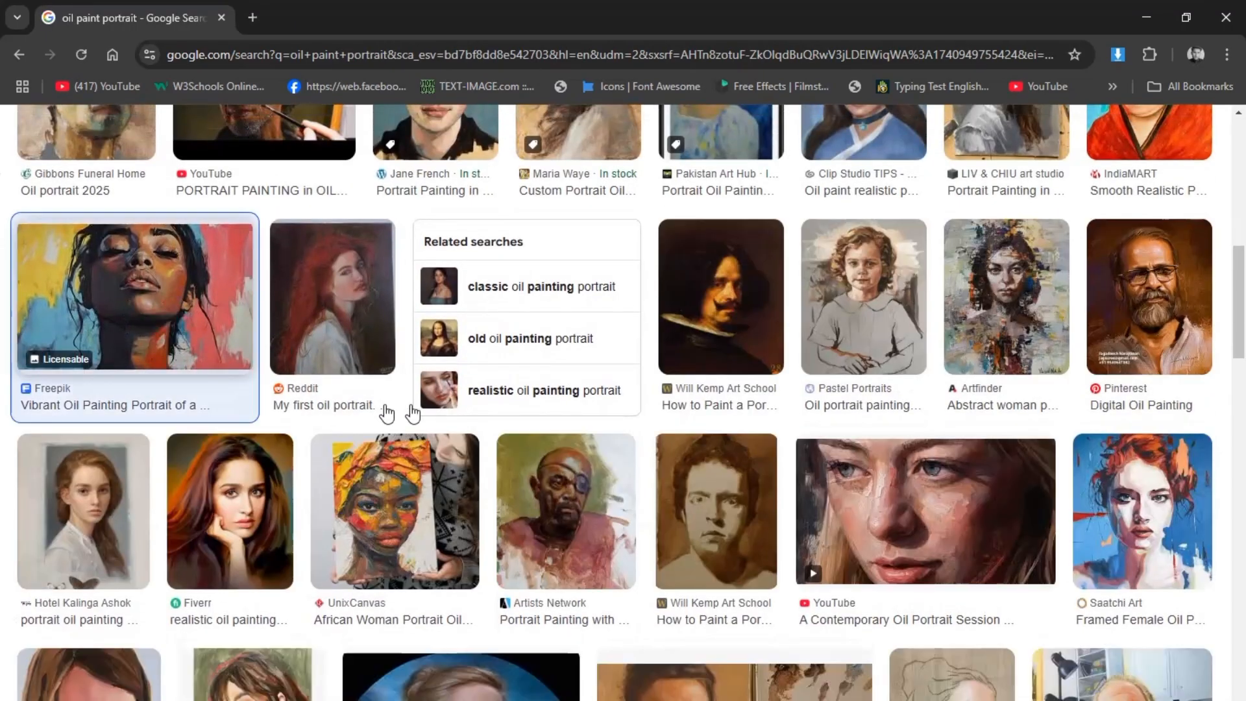
# Open the Freepik "Vibrant Oil Painting Portrait of a Woman" result and copy its image.
pyautogui.click(194, 363)
pyautogui.rightClick(967, 290)
pyautogui.click(967, 565)
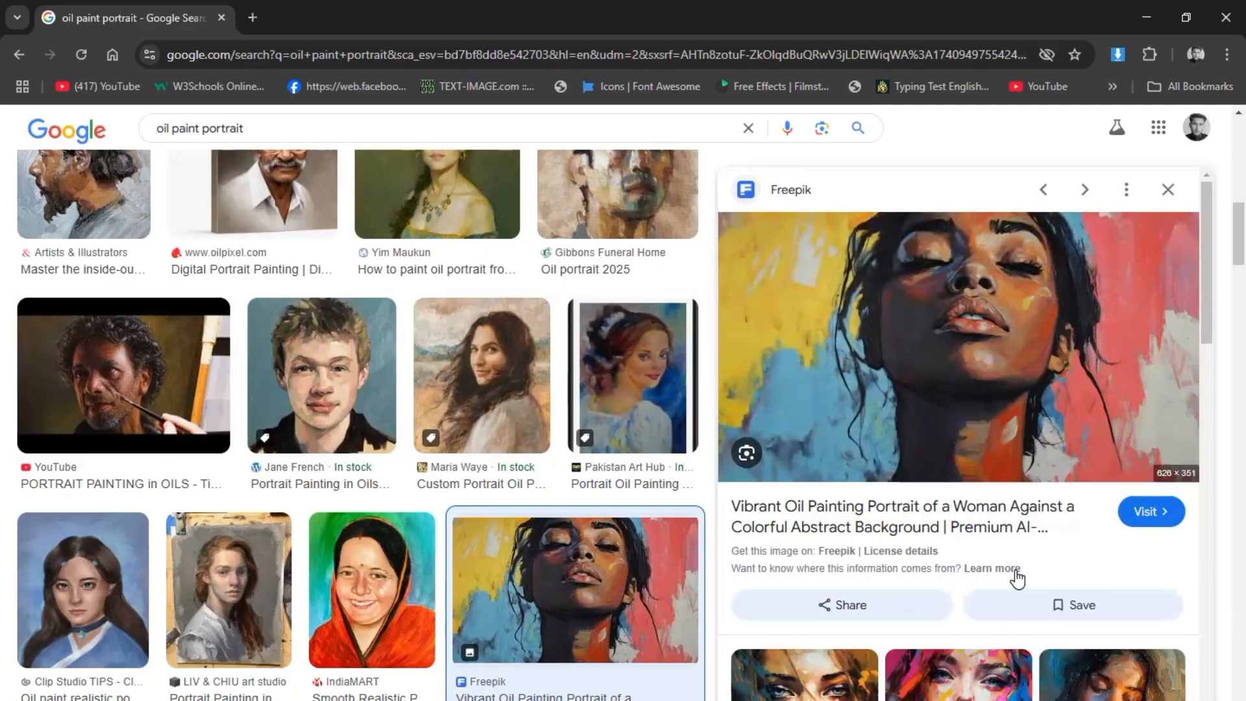
# Switch back to Illustrator and clear the artboard, moving the toucan group to its lower left and the Google logo artwork to its lower right.
pyautogui.hotkey('alt', 'Tab')
pyautogui.click(577, 440)
pyautogui.click(614, 359)
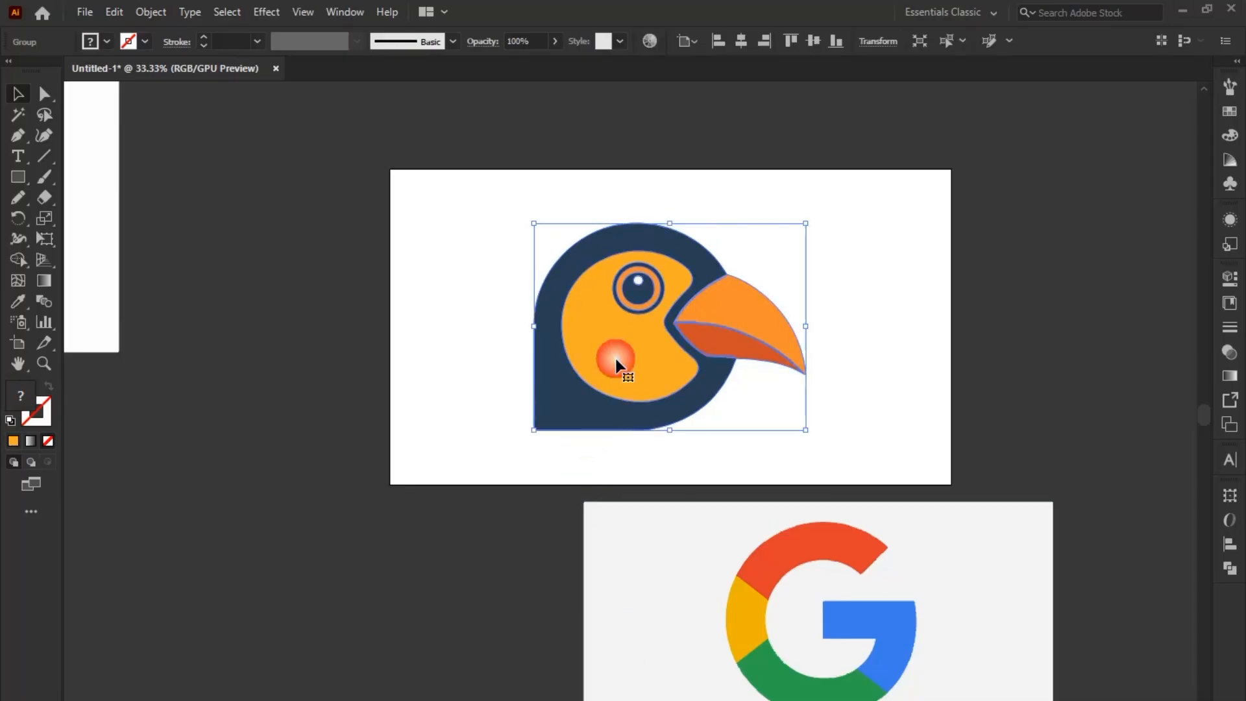
pyautogui.scroll(-2, 614, 358)
pyautogui.moveTo(629, 352); pyautogui.dragTo(325, 454)
pyautogui.moveTo(607, 481); pyautogui.dragTo(863, 490)
pyautogui.scroll(2, 593, 353)
# Paste the copied portrait onto the empty artboard and center it horizontally and vertically.
pyautogui.press('space')
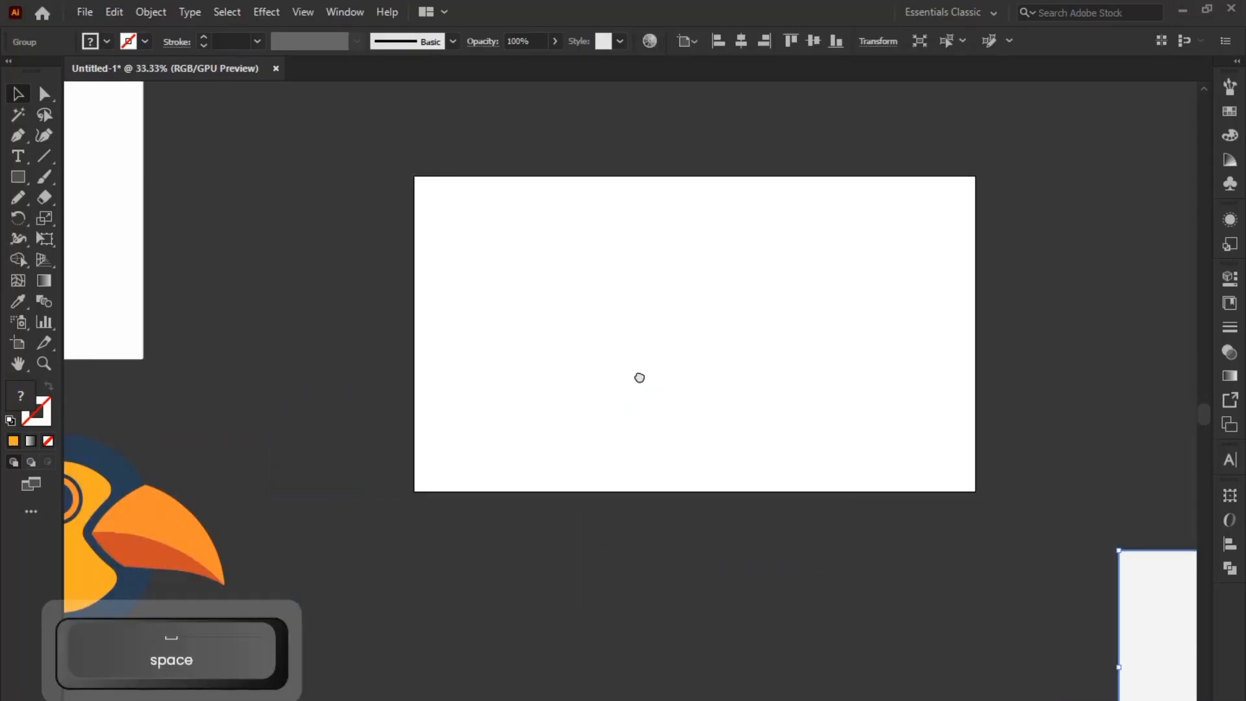
pyautogui.moveTo(640, 376); pyautogui.dragTo(610, 396)
pyautogui.hotkey('ctrl', 'v')
pyautogui.click(721, 41)
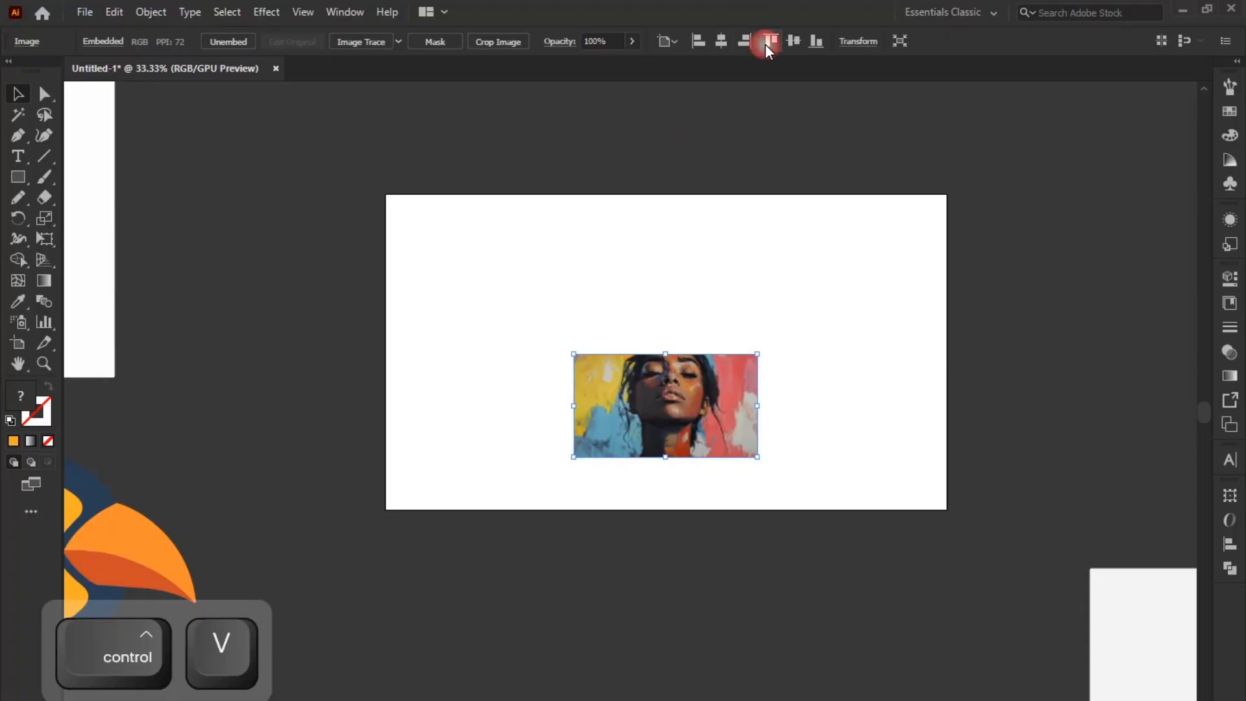
pyautogui.click(793, 41)
# Enlarge the portrait proportionally about its center to fill the artboard and inspect the pixelation in the face.
pyautogui.moveTo(673, 305); pyautogui.dragTo(669, 195)
pyautogui.scroll(4, 681, 240)
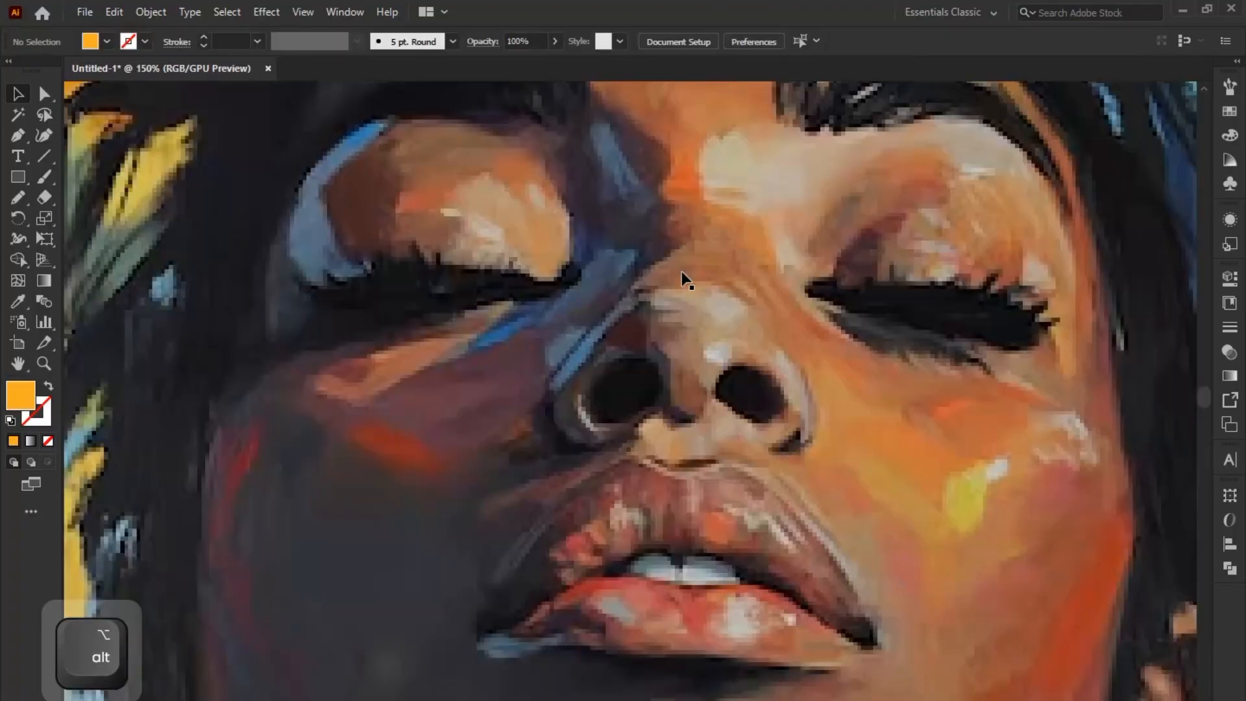
pyautogui.scroll(-4, 601, 324)
# Scale the portrait about its center to about 922 by 517 px, keeping its proportions.
pyautogui.click(675, 371)
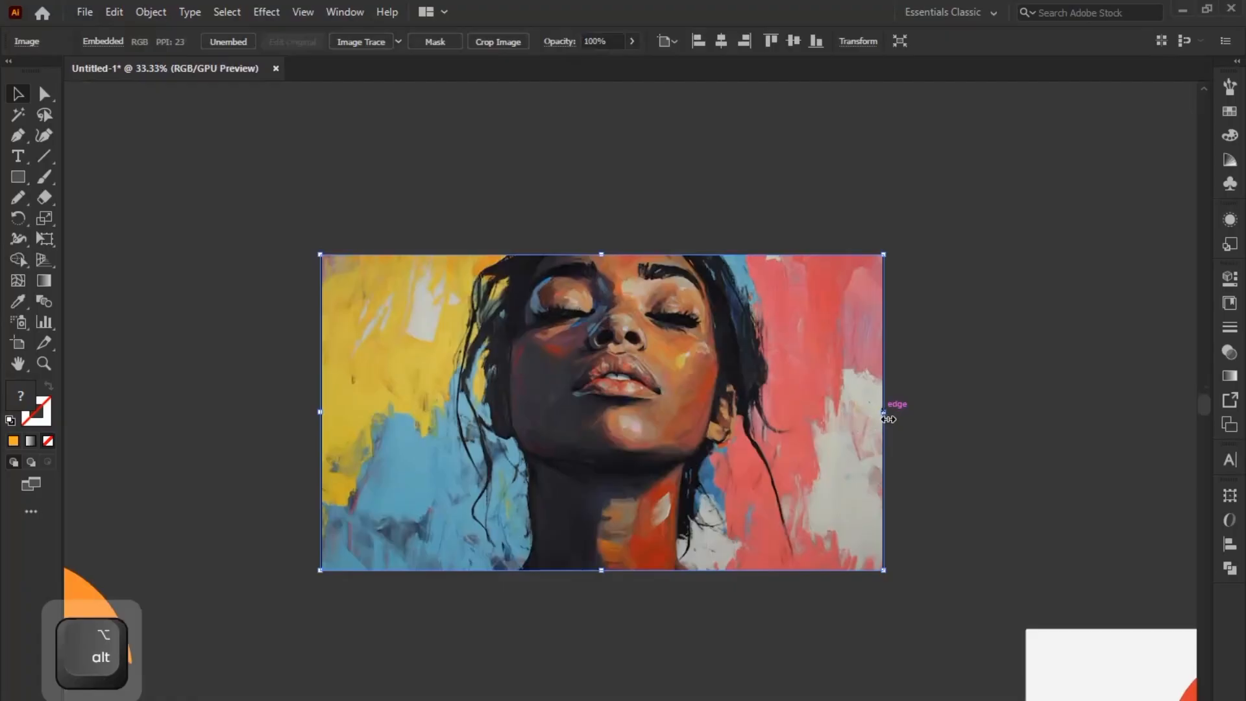
pyautogui.moveTo(889, 419); pyautogui.dragTo(730, 418)
pyautogui.click(609, 519)
pyautogui.scroll(3, 604, 438)
pyautogui.scroll(-2, 595, 380)
pyautogui.moveTo(594, 338); pyautogui.dragTo(582, 334)
pyautogui.scroll(1, 594, 333)
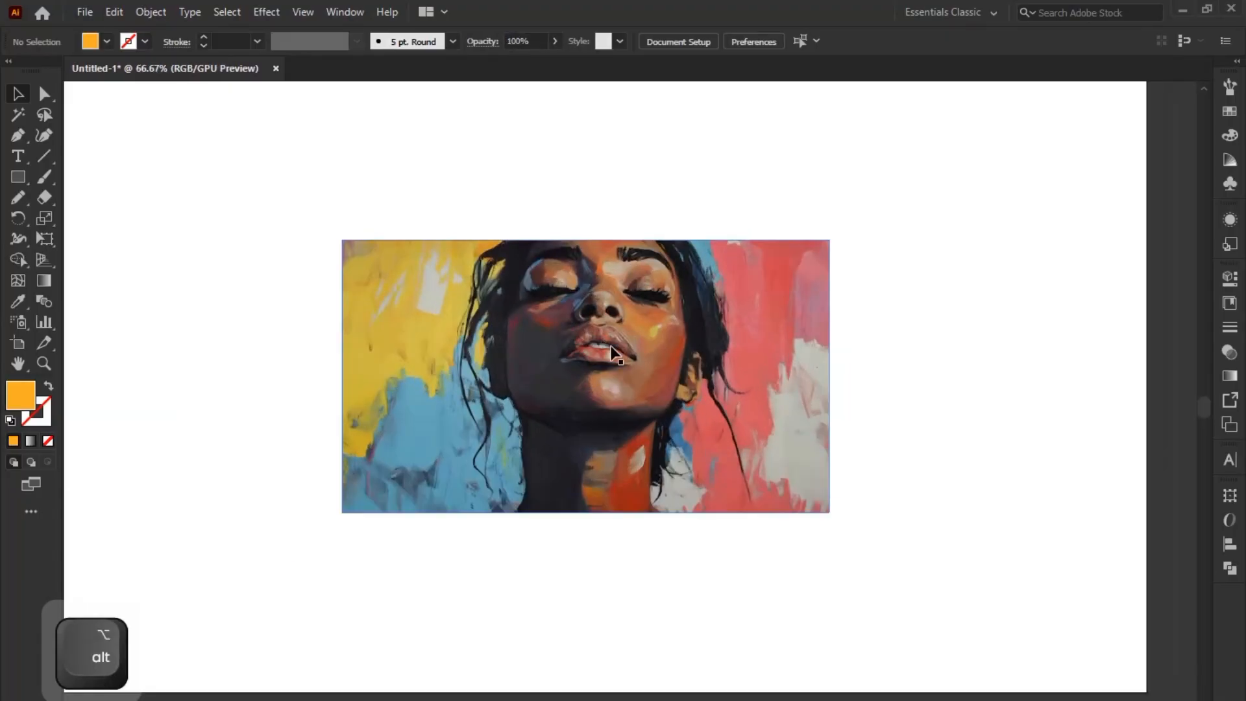
pyautogui.click(613, 354)
pyautogui.moveTo(830, 376); pyautogui.dragTo(956, 381)
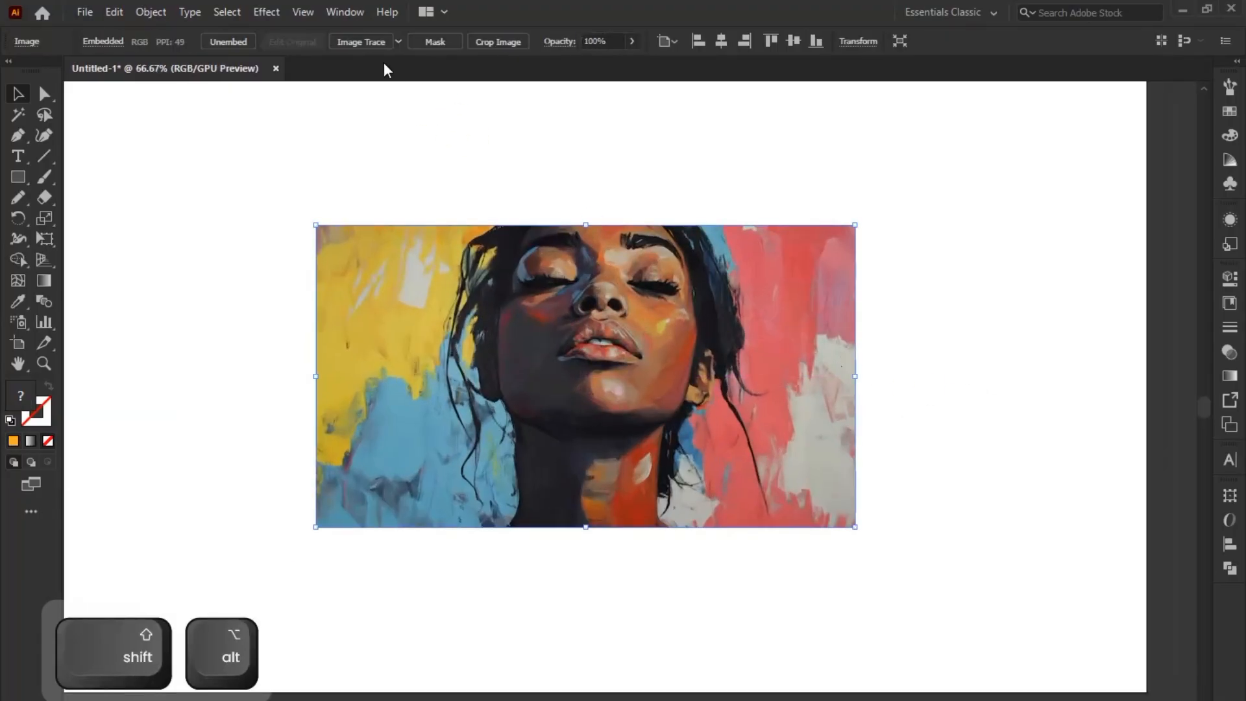
# Trace the portrait with the High Fidelity Photo preset of Image Trace.
pyautogui.click(396, 40)
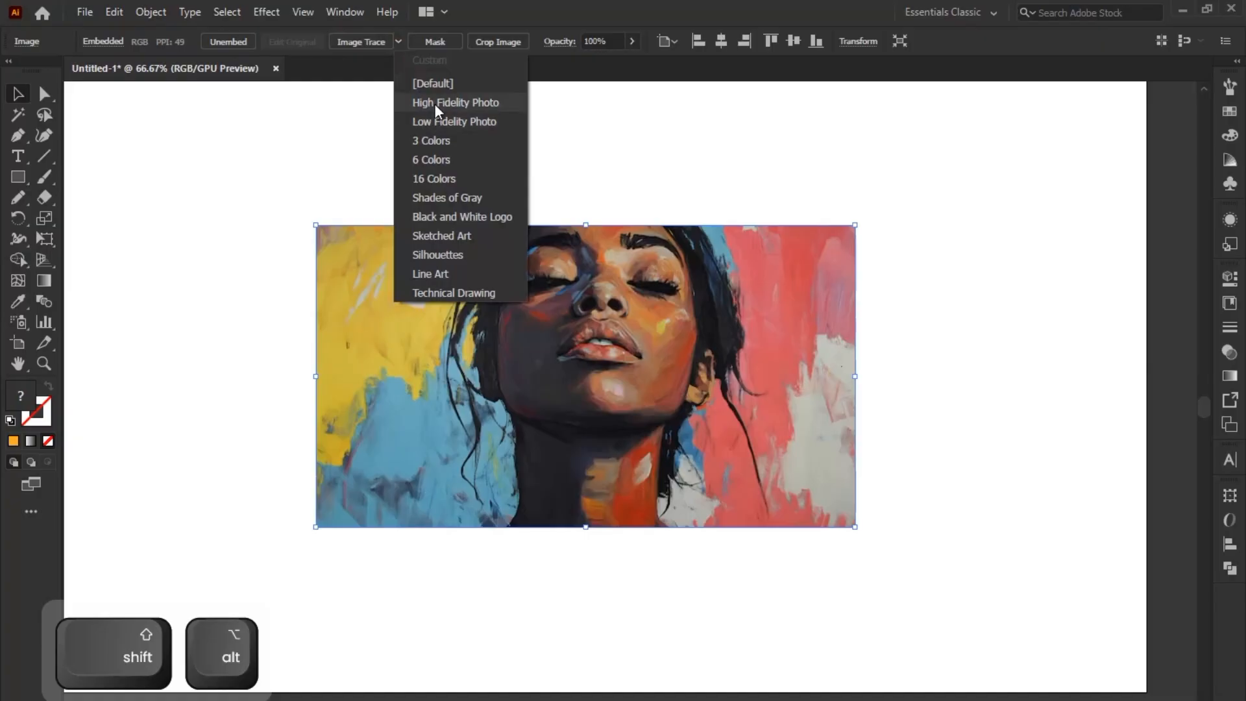
pyautogui.click(434, 103)
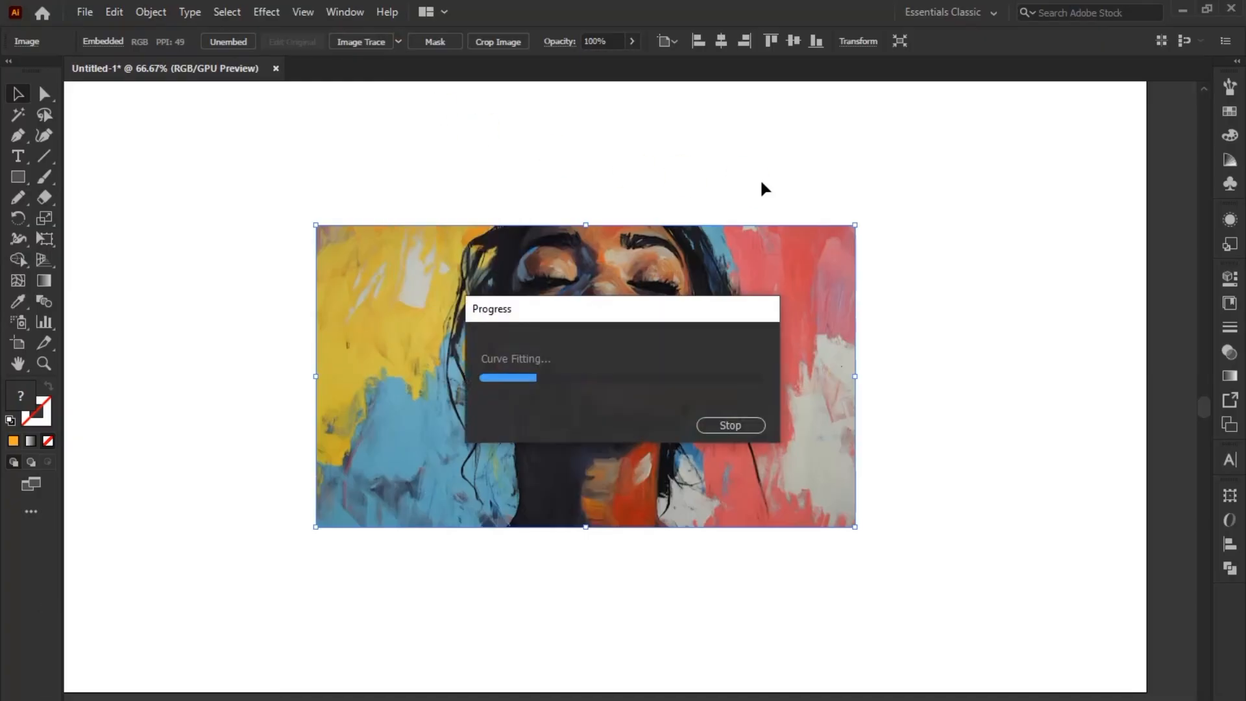
pyautogui.scroll(-2, 761, 178)
pyautogui.moveTo(760, 178); pyautogui.dragTo(753, 168)
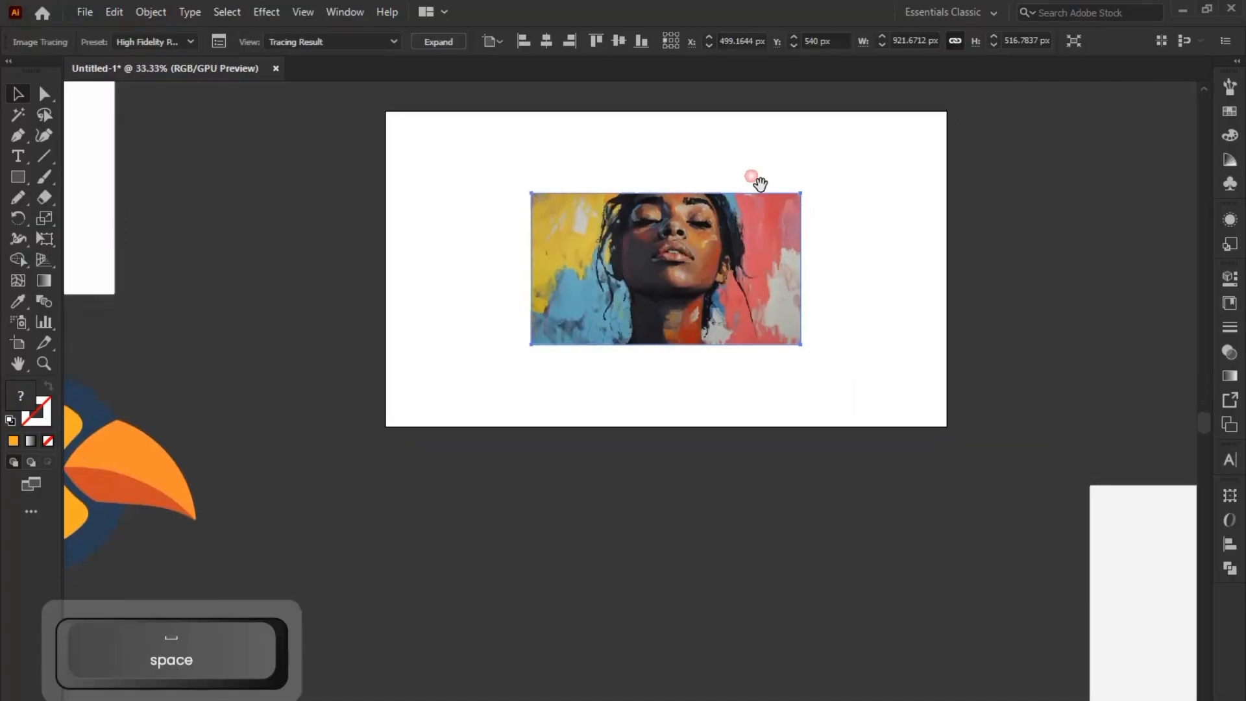
# Try moving the traced portrait lower on the artboard and undo the move.
pyautogui.moveTo(723, 237); pyautogui.dragTo(722, 318)
pyautogui.hotkey('ctrl', 'z')
pyautogui.scroll(2, 692, 224)
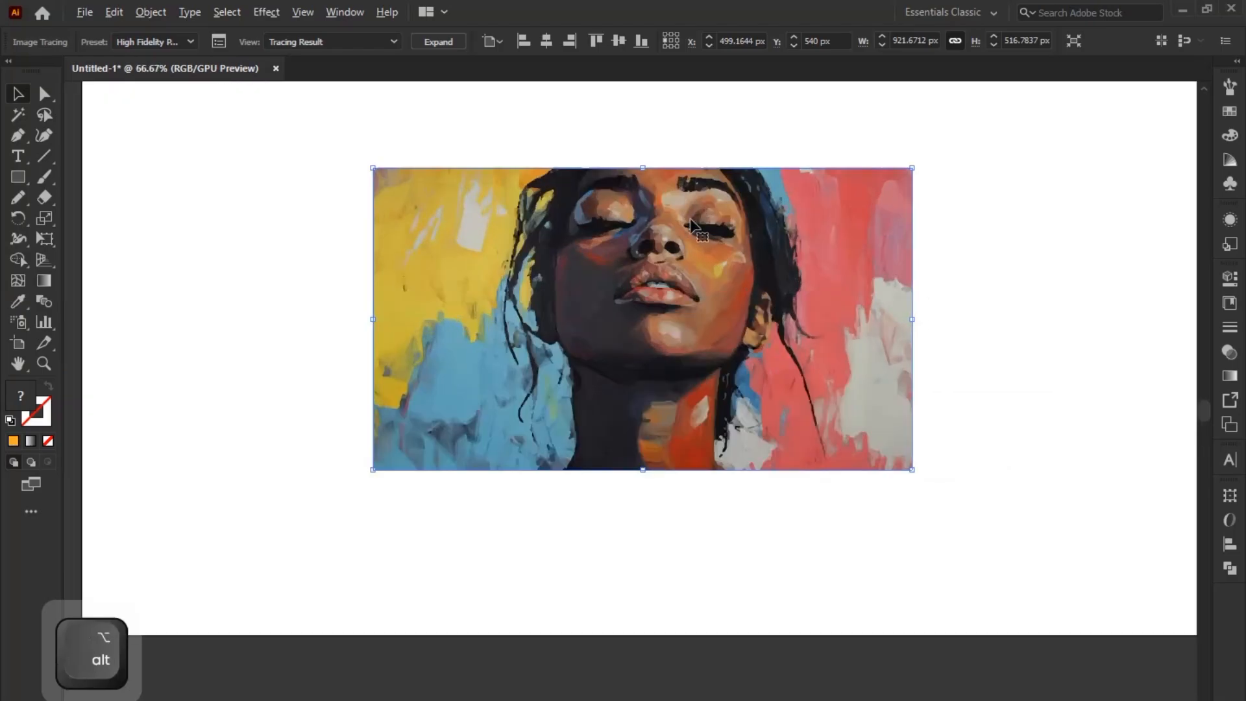
# Expand the traced portrait into vector paths, deselect it, and check the result up close.
pyautogui.click(442, 40)
pyautogui.click(597, 106)
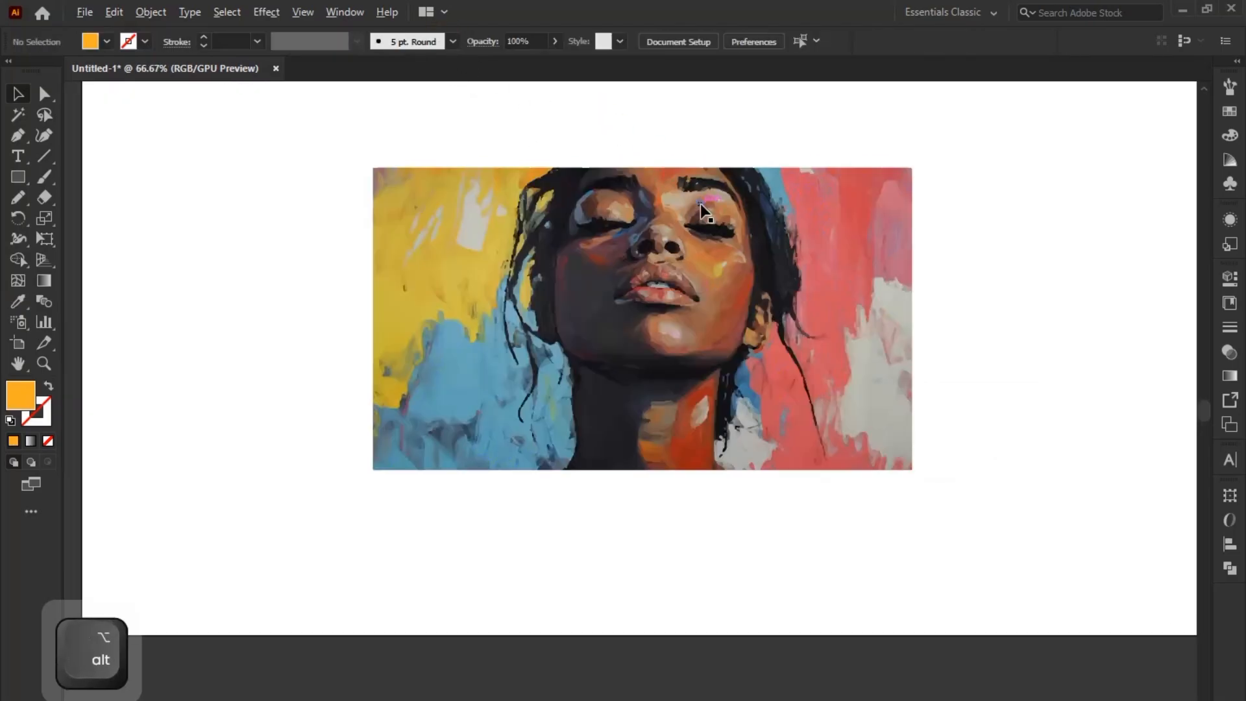
pyautogui.scroll(3, 700, 204)
pyautogui.scroll(-4, 659, 284)
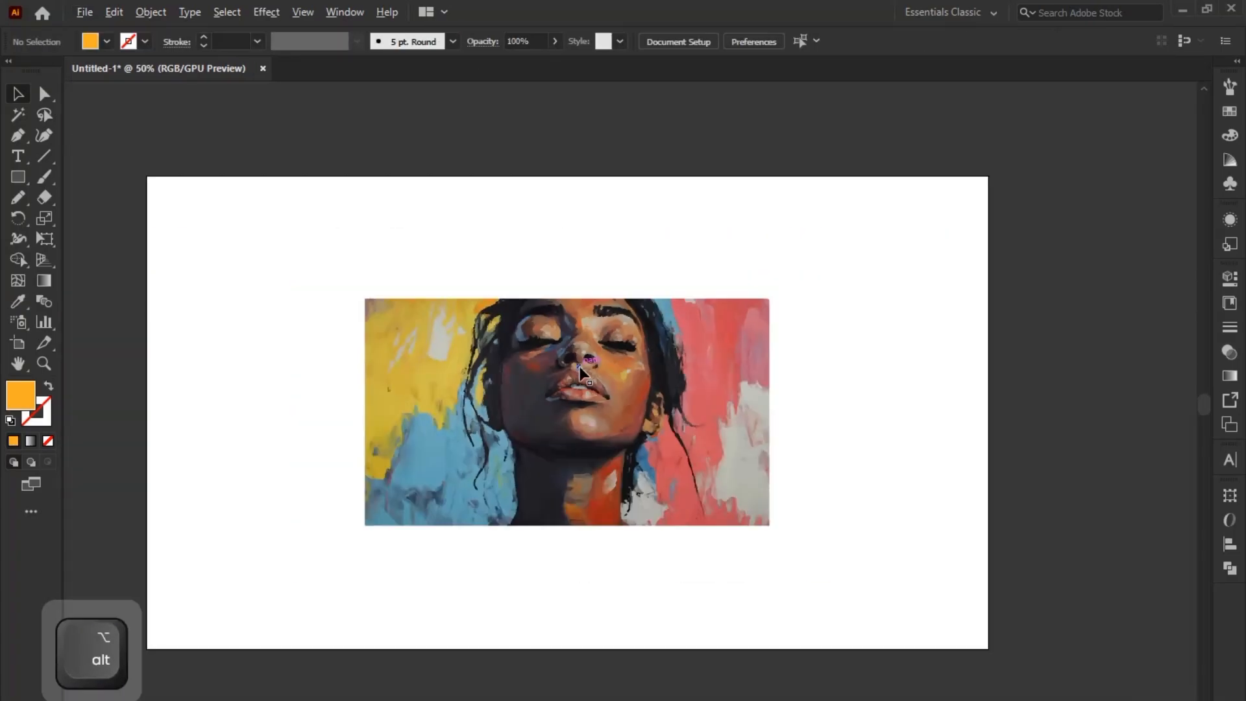
# Paste another copy of the original portrait and place it over the lower part of the traced version.
pyautogui.hotkey('ctrl', 'v')
pyautogui.moveTo(585, 383)
pyautogui.mouseDown()
pyautogui.moveTo(560, 250)
pyautogui.moveTo(607, 245)
pyautogui.moveTo(621, 461)
pyautogui.mouseUp()
# Compare the facial detail of the pasted original with the traced portrait's shapes at high magnification.
pyautogui.scroll(4, 607, 435)
pyautogui.moveTo(629, 311); pyautogui.dragTo(547, 404)
pyautogui.scroll(2, 547, 410)
pyautogui.scroll(-1, 520, 402)
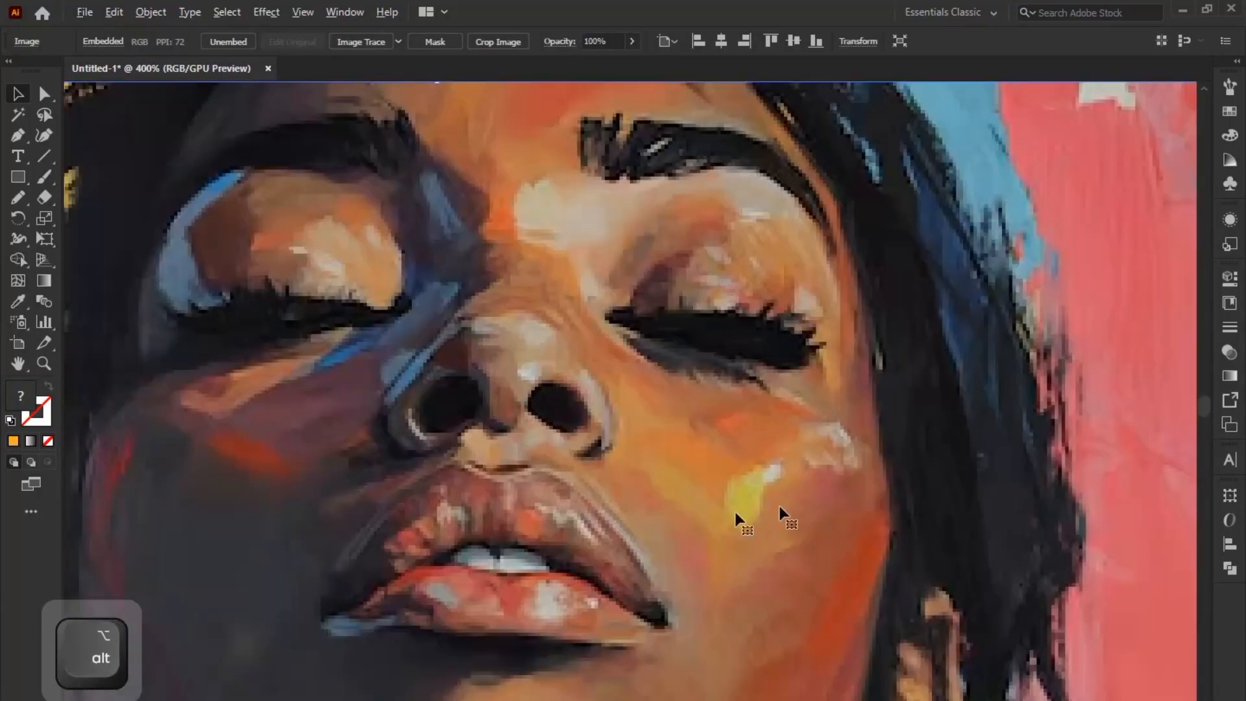
pyautogui.scroll(1, 668, 477)
pyautogui.moveTo(783, 494); pyautogui.dragTo(631, 552)
pyautogui.scroll(2, 668, 476)
pyautogui.scroll(-2, 721, 458)
pyautogui.scroll(-3, 639, 390)
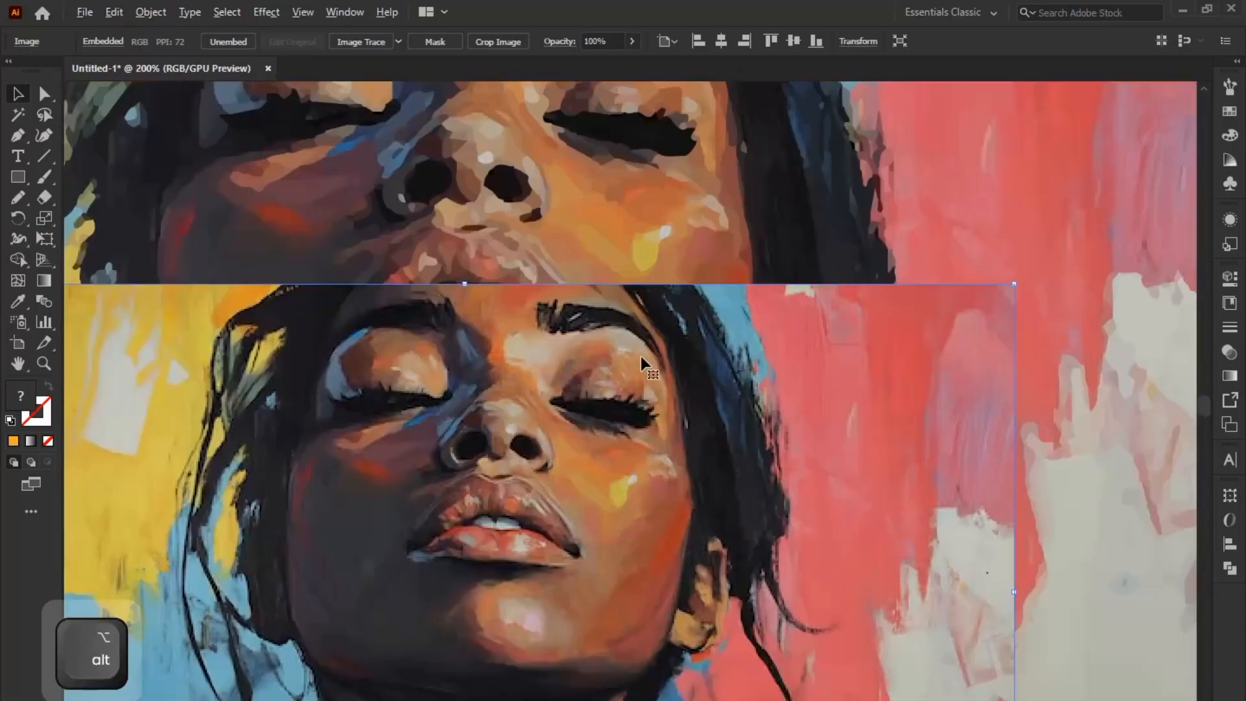
pyautogui.moveTo(568, 107); pyautogui.dragTo(556, 189)
pyautogui.scroll(1, 533, 164)
pyautogui.moveTo(448, 289); pyautogui.dragTo(582, 340)
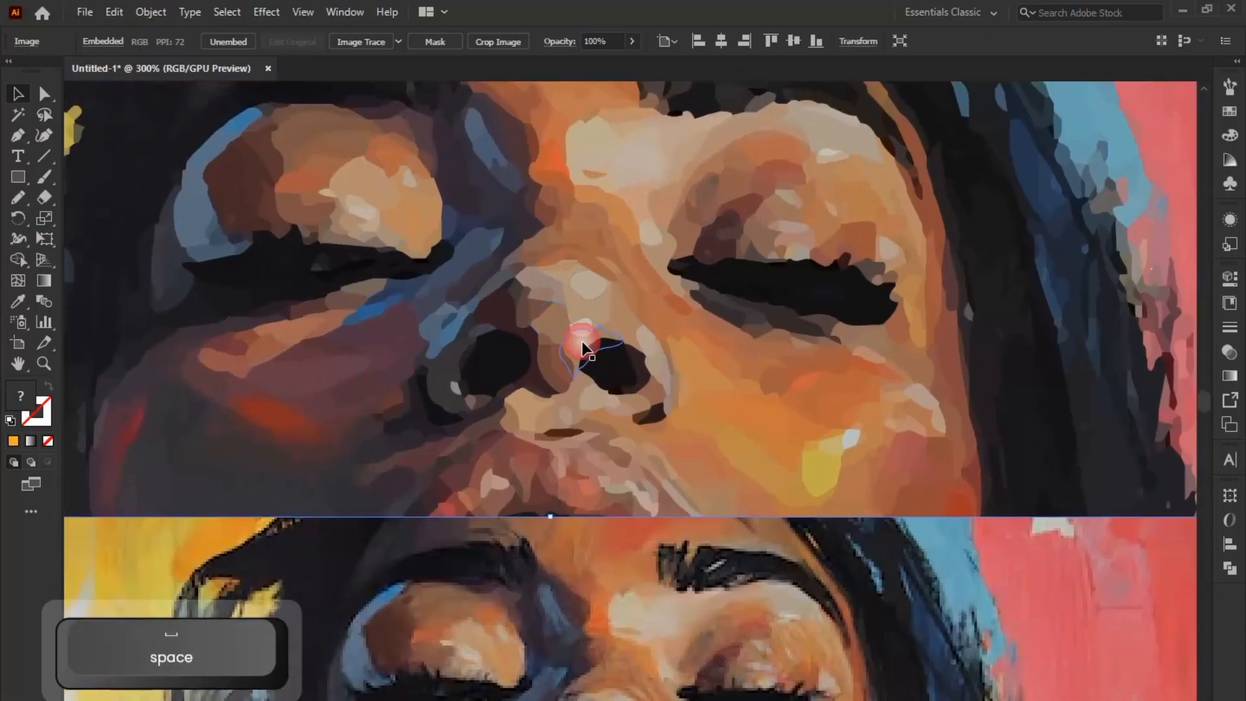
# Center the pasted original portrait horizontally on the artboard.
pyautogui.scroll(-1, 582, 342)
pyautogui.moveTo(605, 452); pyautogui.dragTo(607, 438)
pyautogui.click(721, 41)
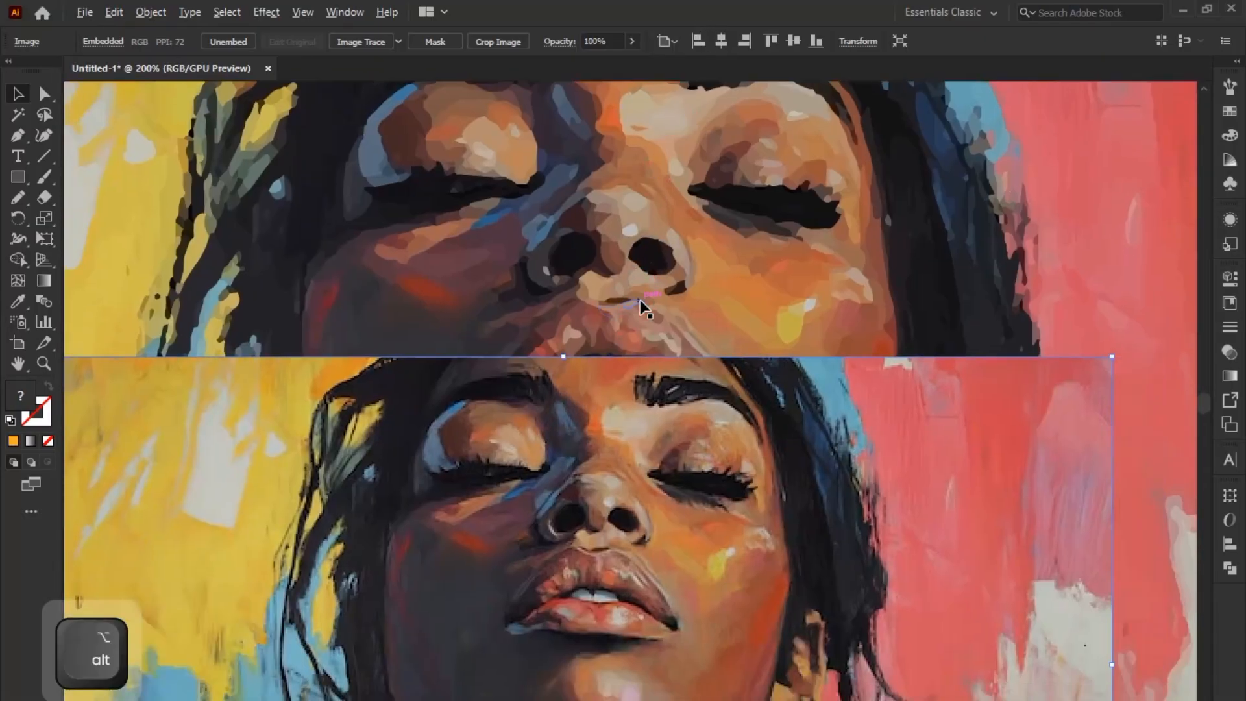
# Examine the vector shapes around the eyes, nose and lips of the traced portrait.
pyautogui.scroll(1, 640, 300)
pyautogui.moveTo(591, 246); pyautogui.dragTo(646, 311)
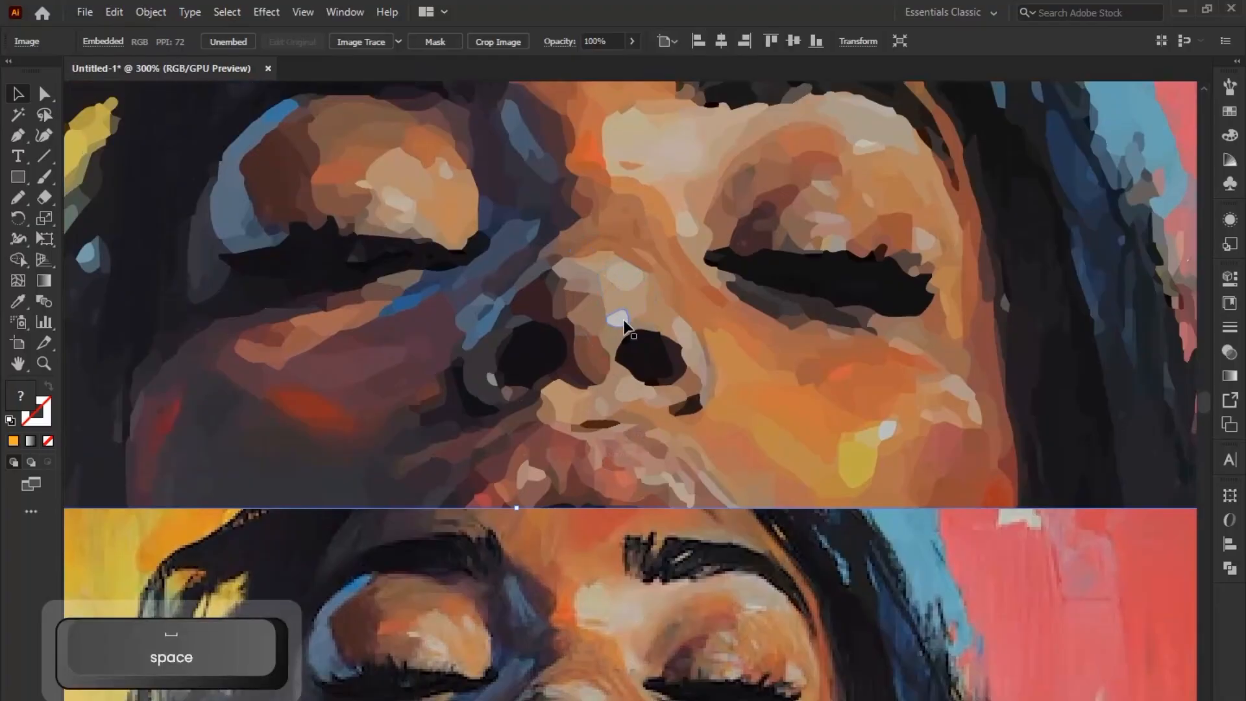
pyautogui.moveTo(325, 275); pyautogui.dragTo(361, 305)
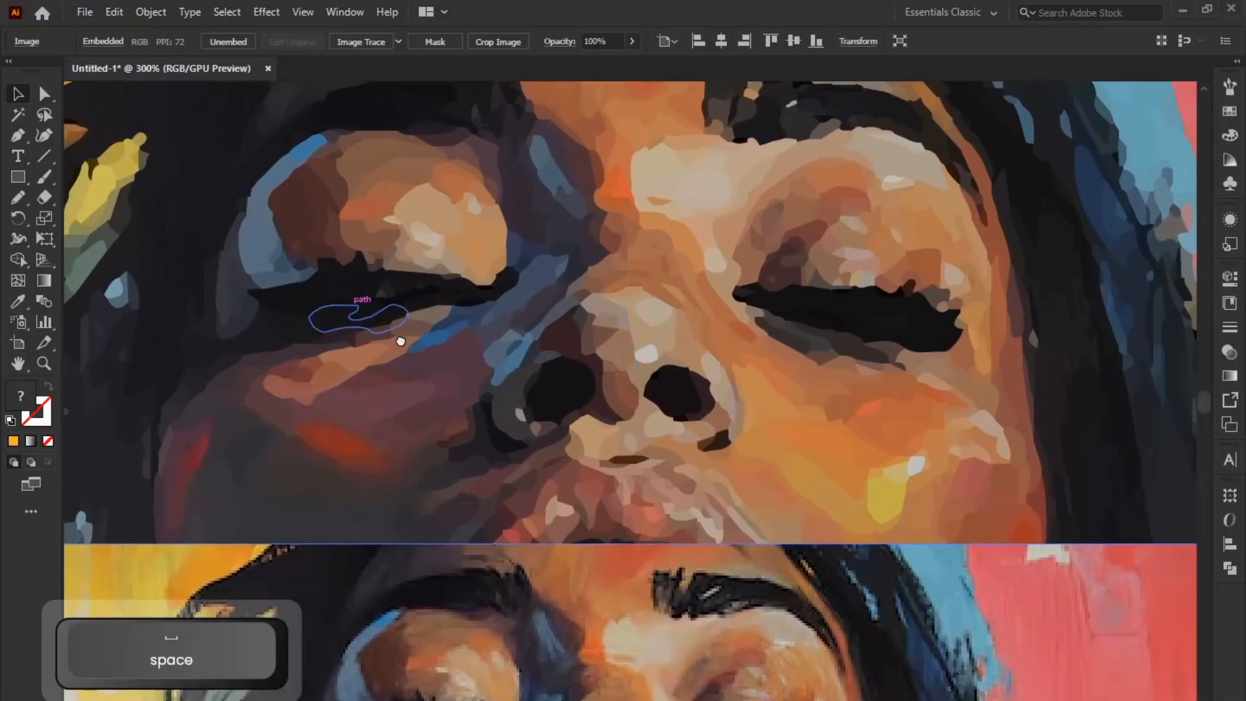
pyautogui.scroll(-1, 447, 260)
pyautogui.scroll(-3, 682, 211)
pyautogui.moveTo(707, 309); pyautogui.dragTo(695, 206)
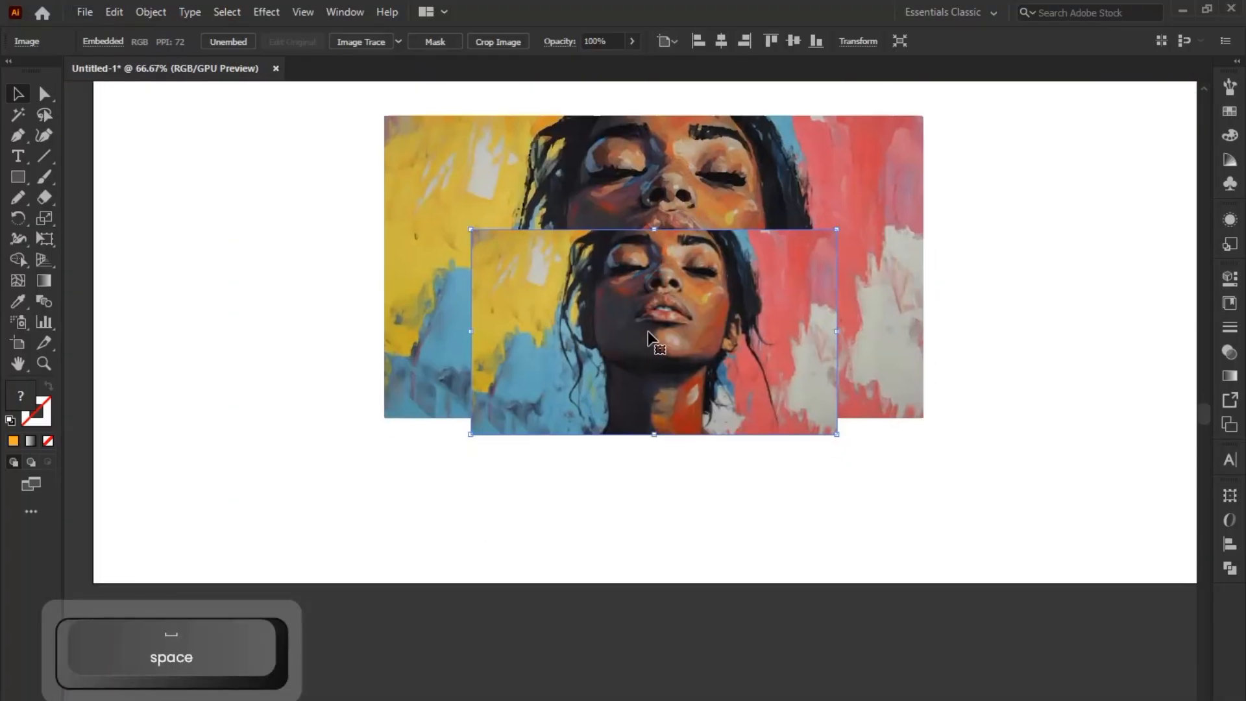
pyautogui.scroll(3, 714, 169)
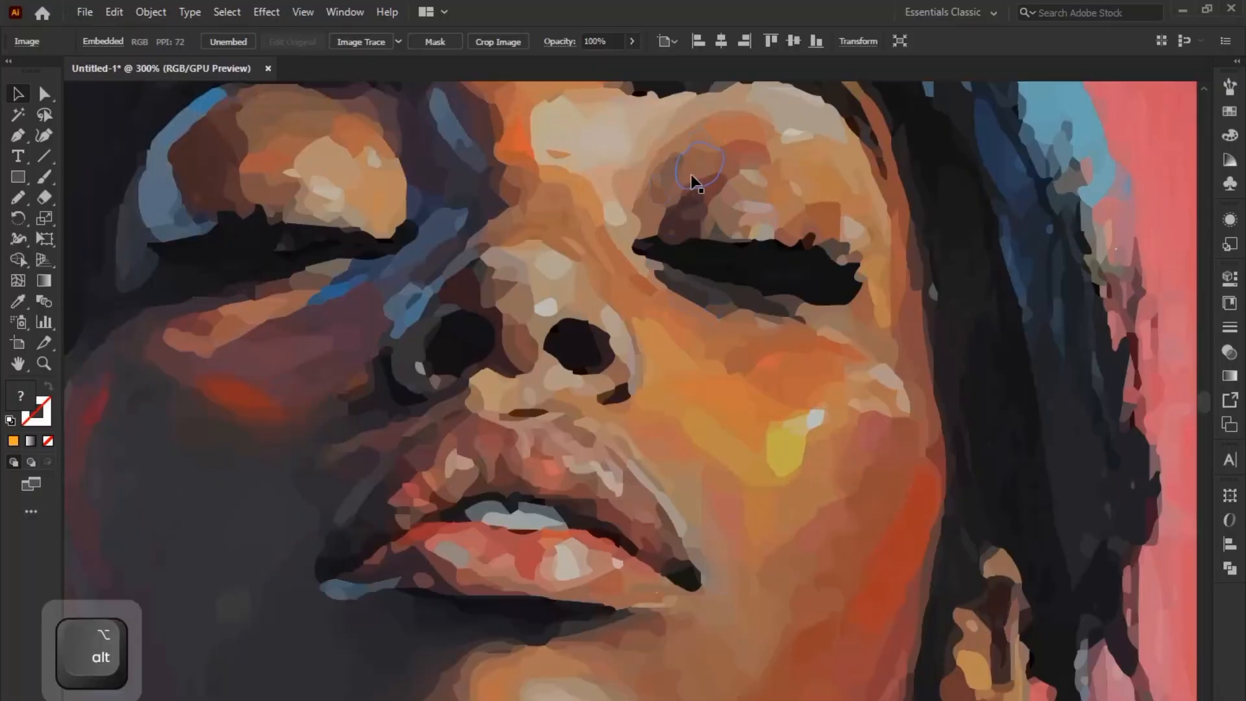
pyautogui.scroll(-3, 695, 184)
# Move the pasted original portrait lower to uncover more of the traced face and compare the two.
pyautogui.moveTo(683, 256); pyautogui.dragTo(618, 247)
pyautogui.scroll(-2, 617, 253)
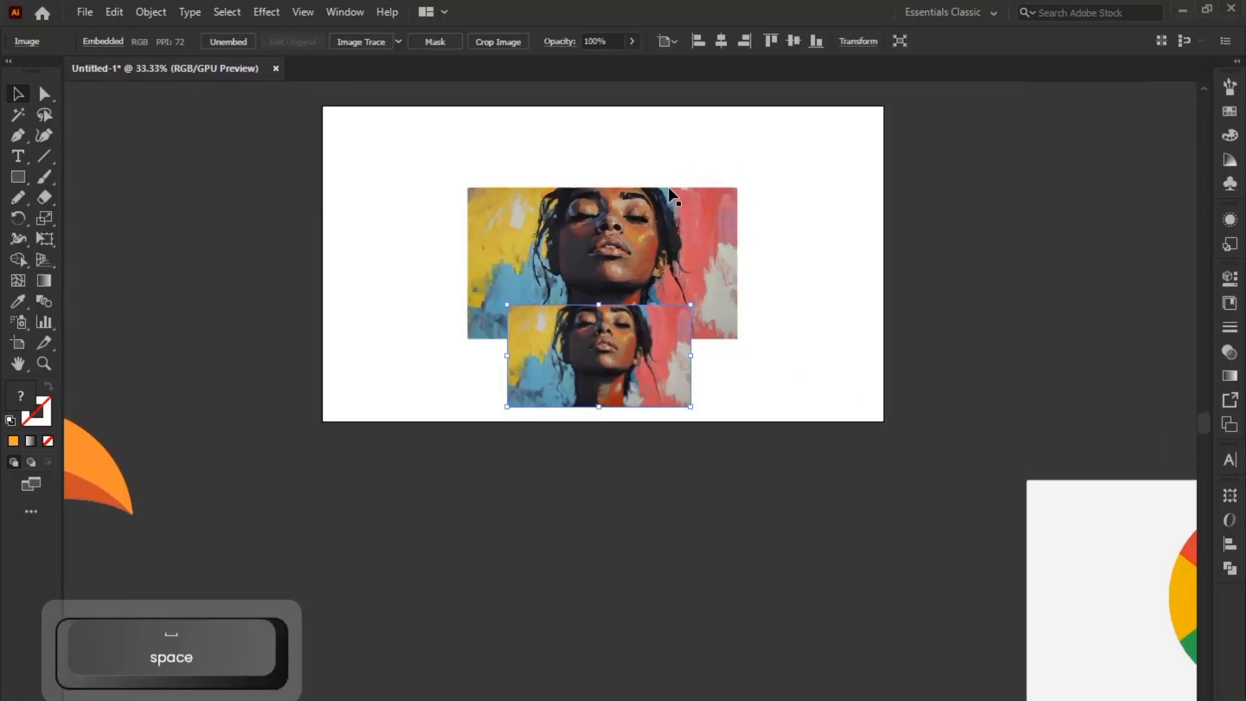
pyautogui.scroll(5, 624, 131)
pyautogui.scroll(-3, 646, 266)
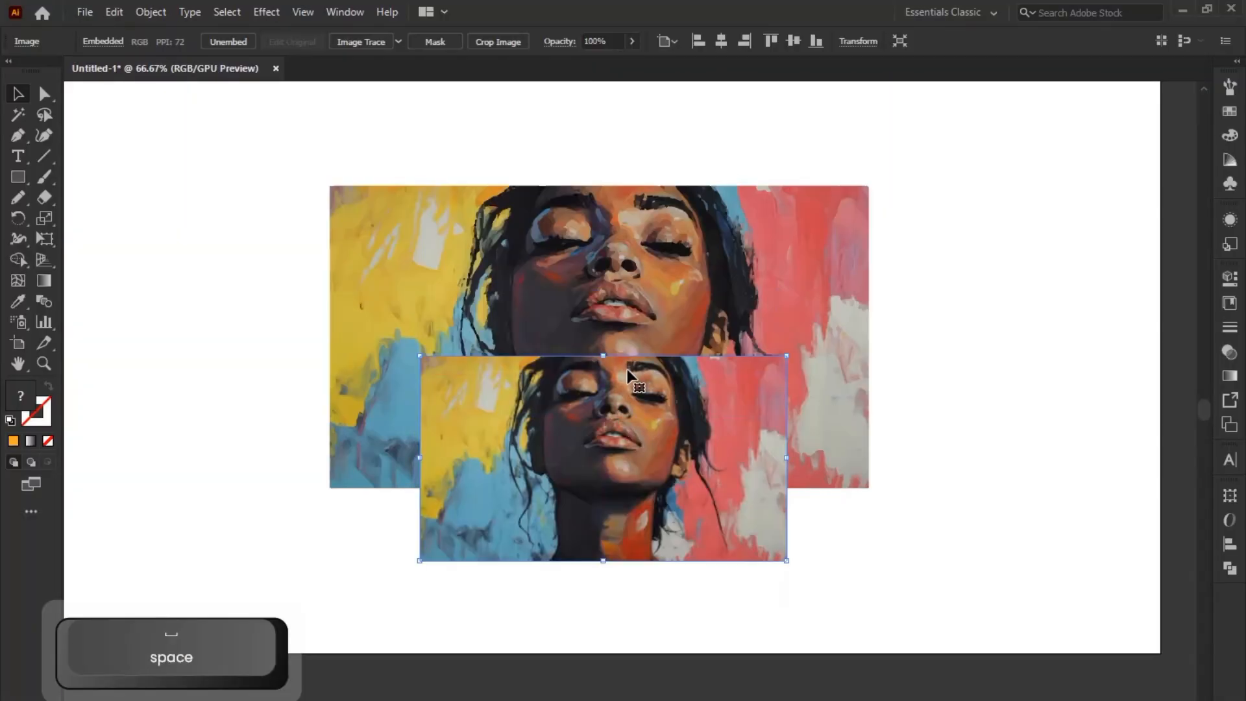
pyautogui.moveTo(627, 372); pyautogui.dragTo(624, 401)
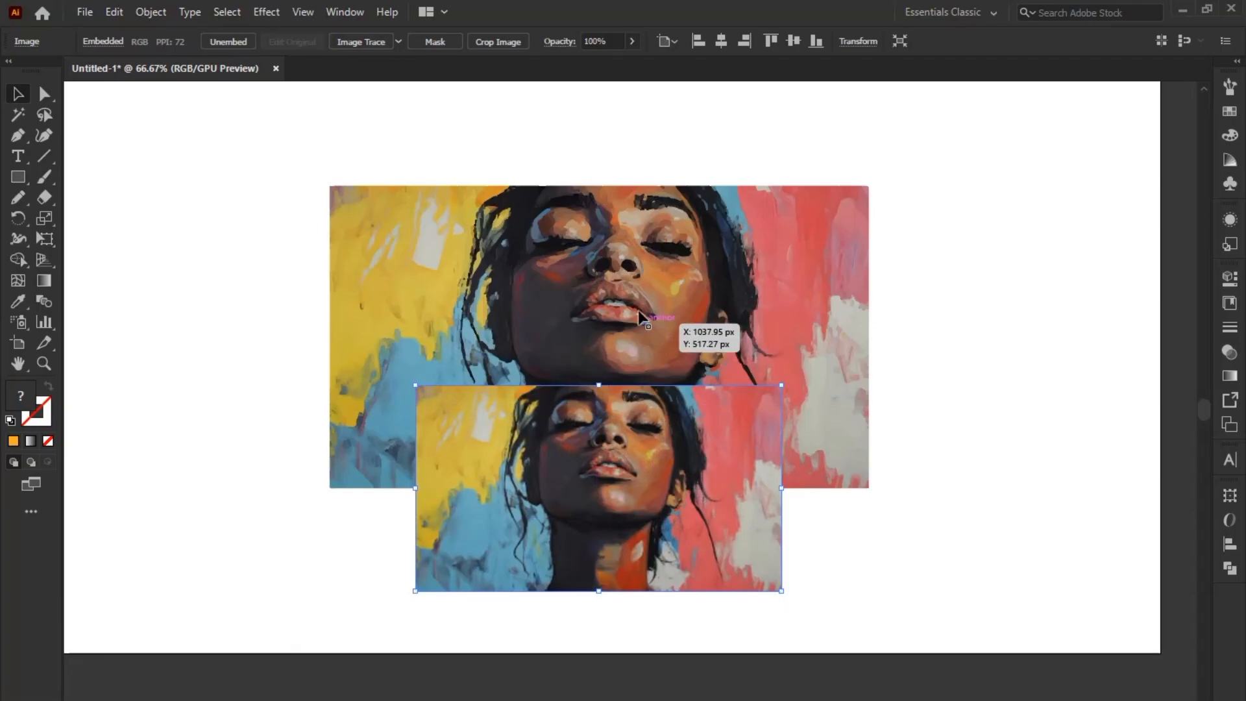
pyautogui.scroll(3, 637, 310)
pyautogui.scroll(-3, 578, 296)
# Move the pasted original portrait to the right side of the traced one, overlapping the artboard's right edge.
pyautogui.moveTo(390, 409); pyautogui.dragTo(761, 268)
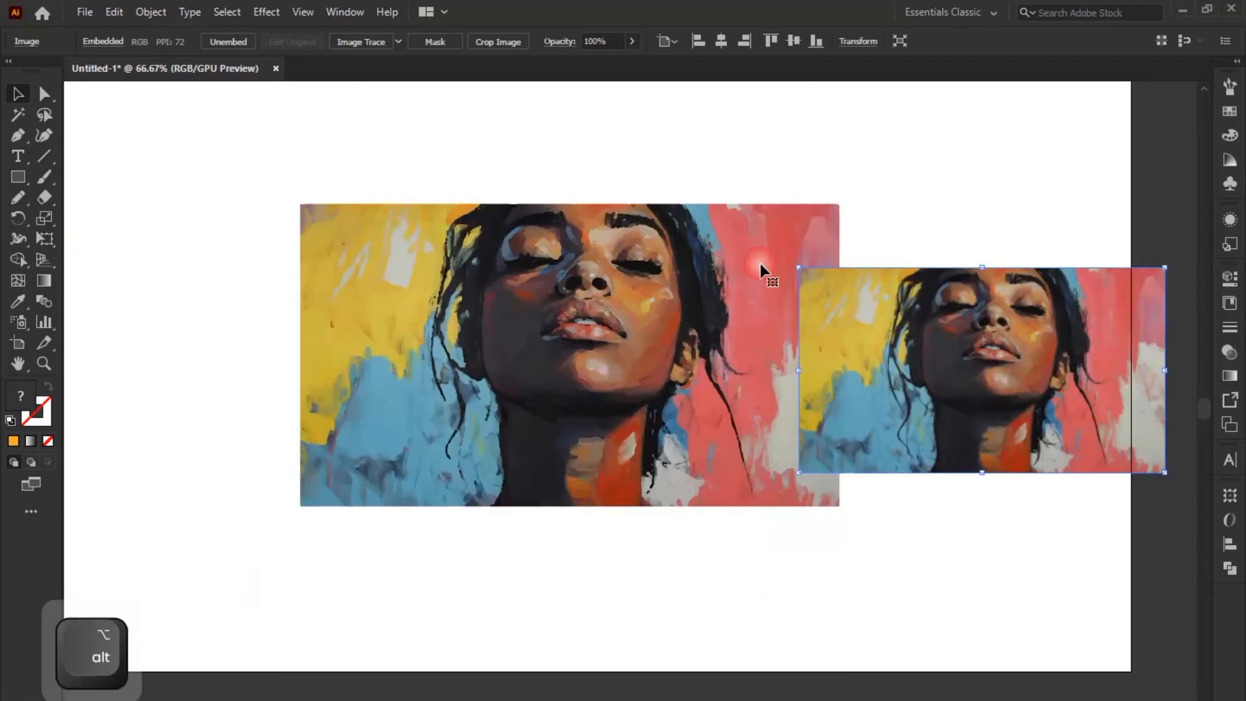
pyautogui.scroll(2, 595, 299)
pyautogui.scroll(-2, 594, 298)
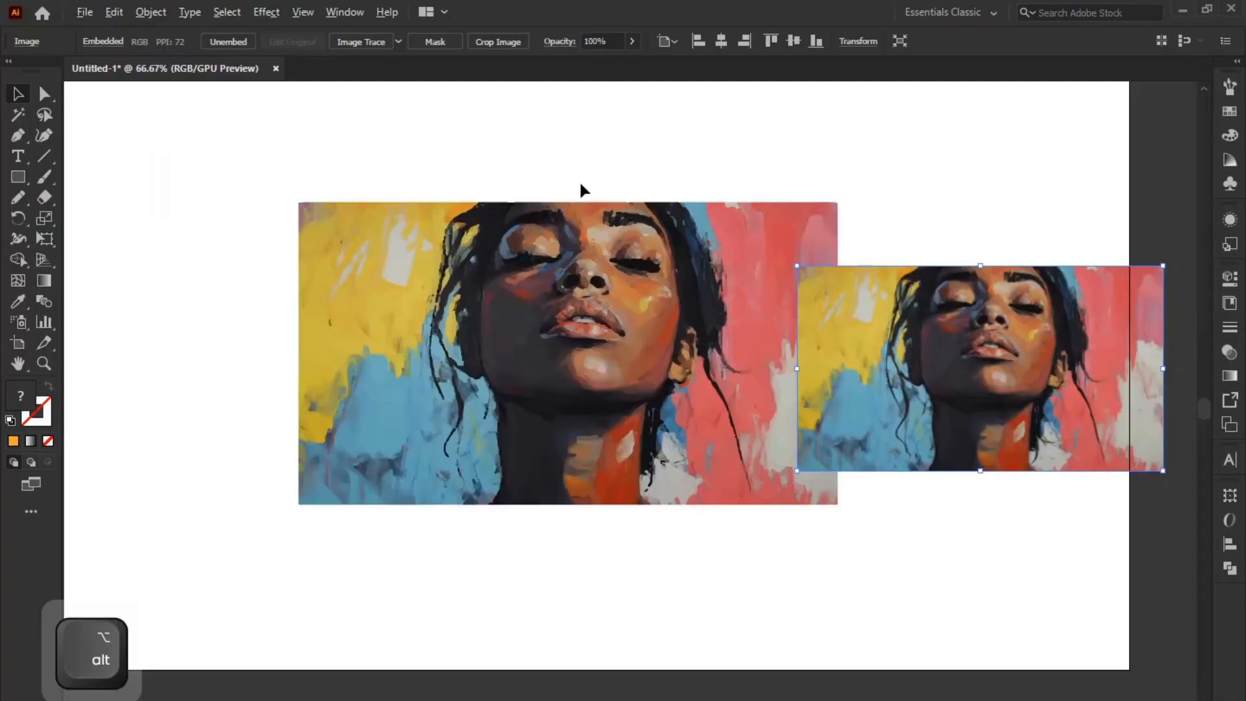
# Inspect the traced portrait's paths in Outline view and return to the normal preview.
pyautogui.scroll(1, 582, 189)
pyautogui.hotkey('ctrl', 'y')
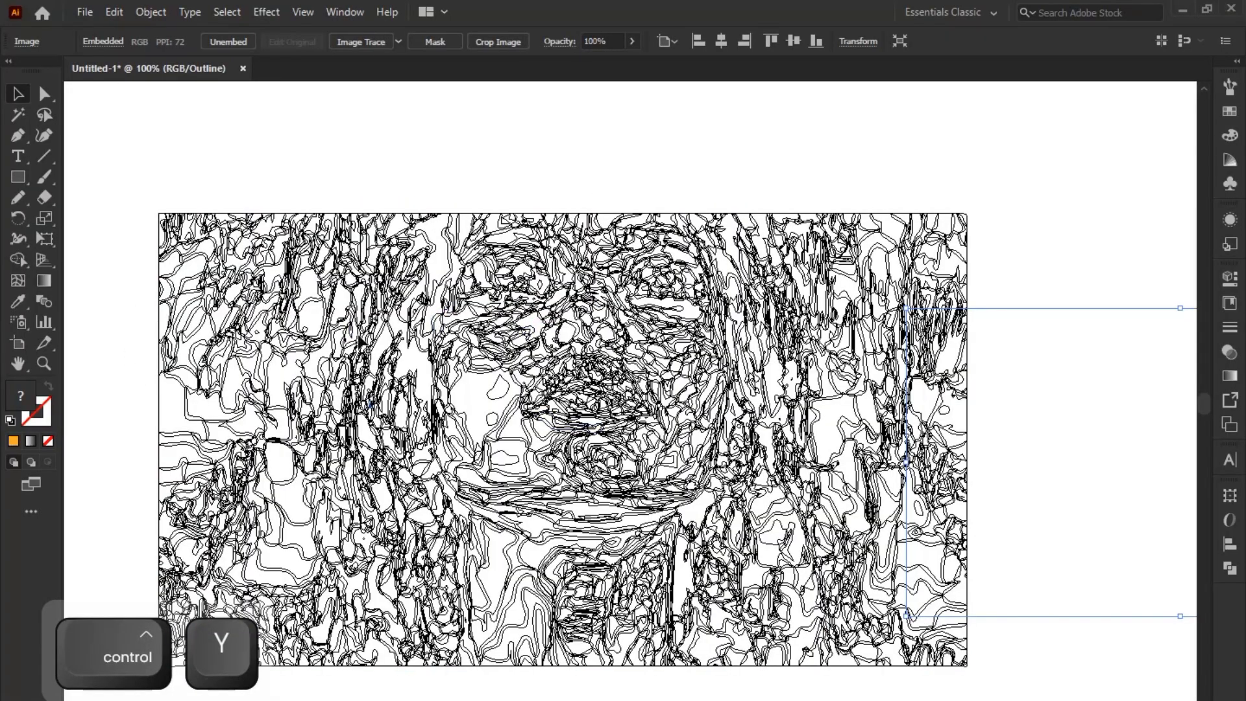
pyautogui.moveTo(583, 328); pyautogui.dragTo(640, 312)
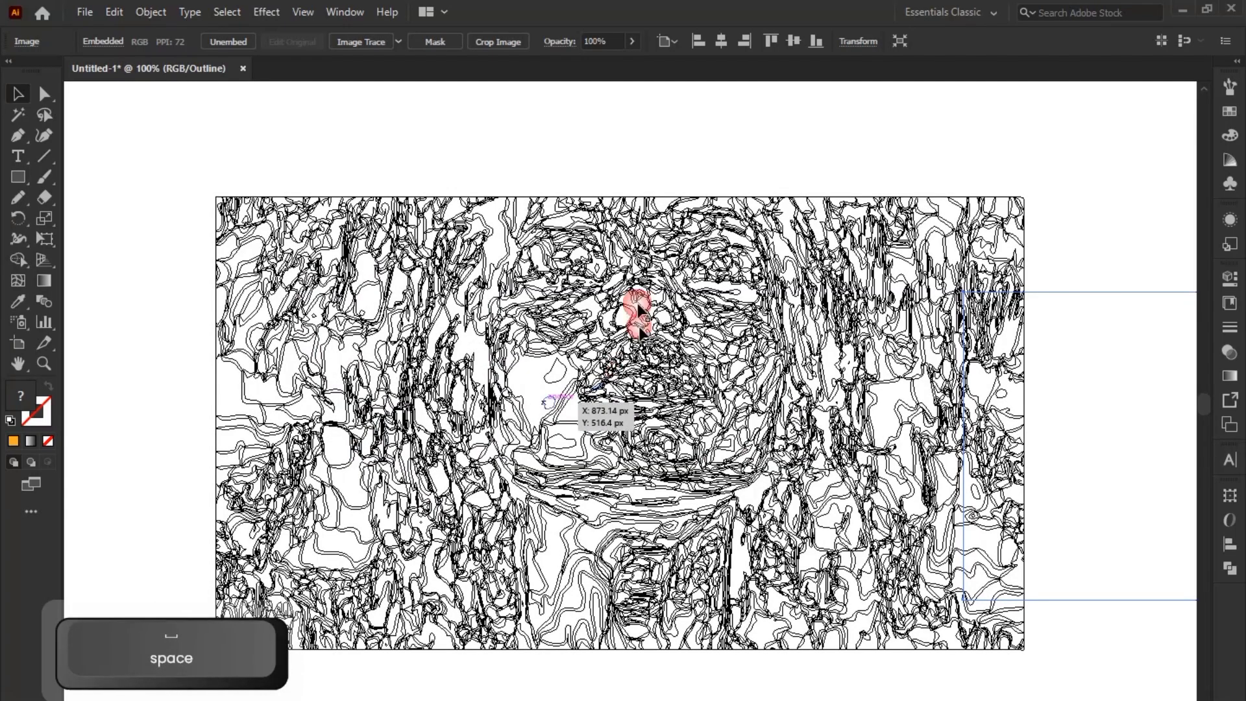
pyautogui.hotkey('ctrl', 'y')
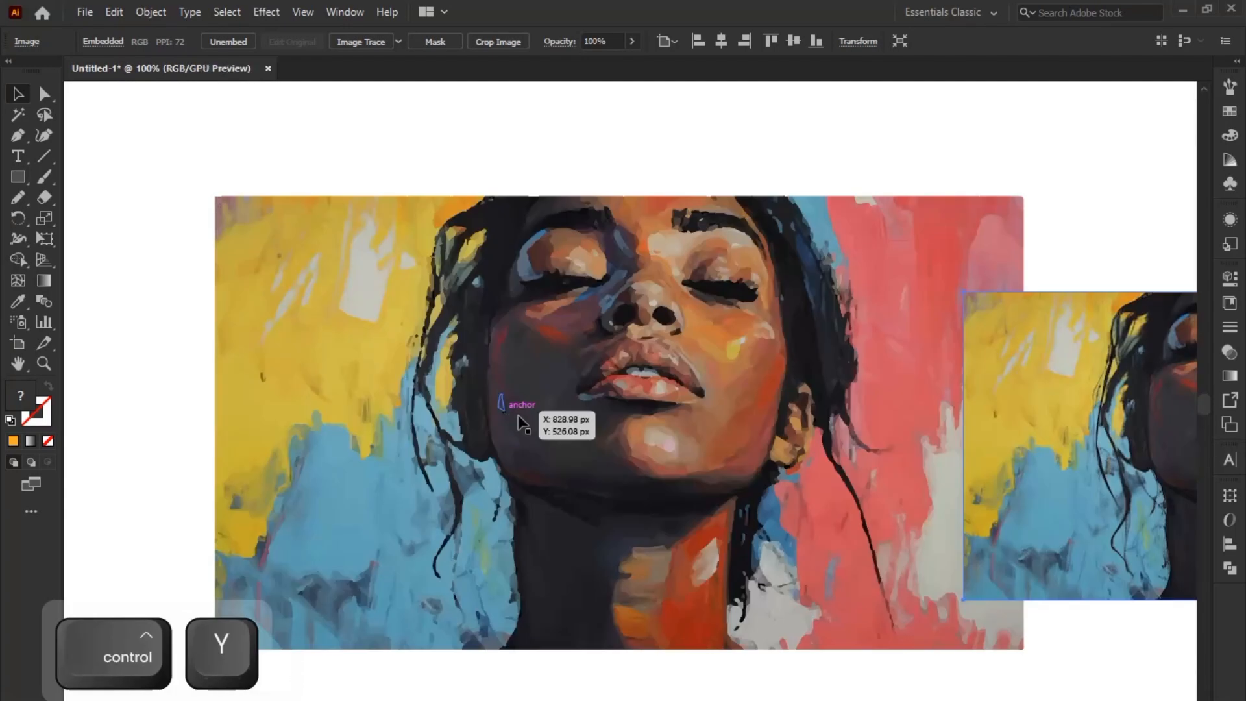
# Move the toucan group up to the artboard's left edge, scale it down proportionally, and keep it selected.
pyautogui.moveTo(504, 419); pyautogui.dragTo(555, 370)
pyautogui.scroll(-3, 509, 372)
pyautogui.moveTo(166, 529); pyautogui.dragTo(407, 357)
pyautogui.moveTo(490, 368); pyautogui.dragTo(429, 371)
pyautogui.click(412, 449)
pyautogui.click(382, 373)
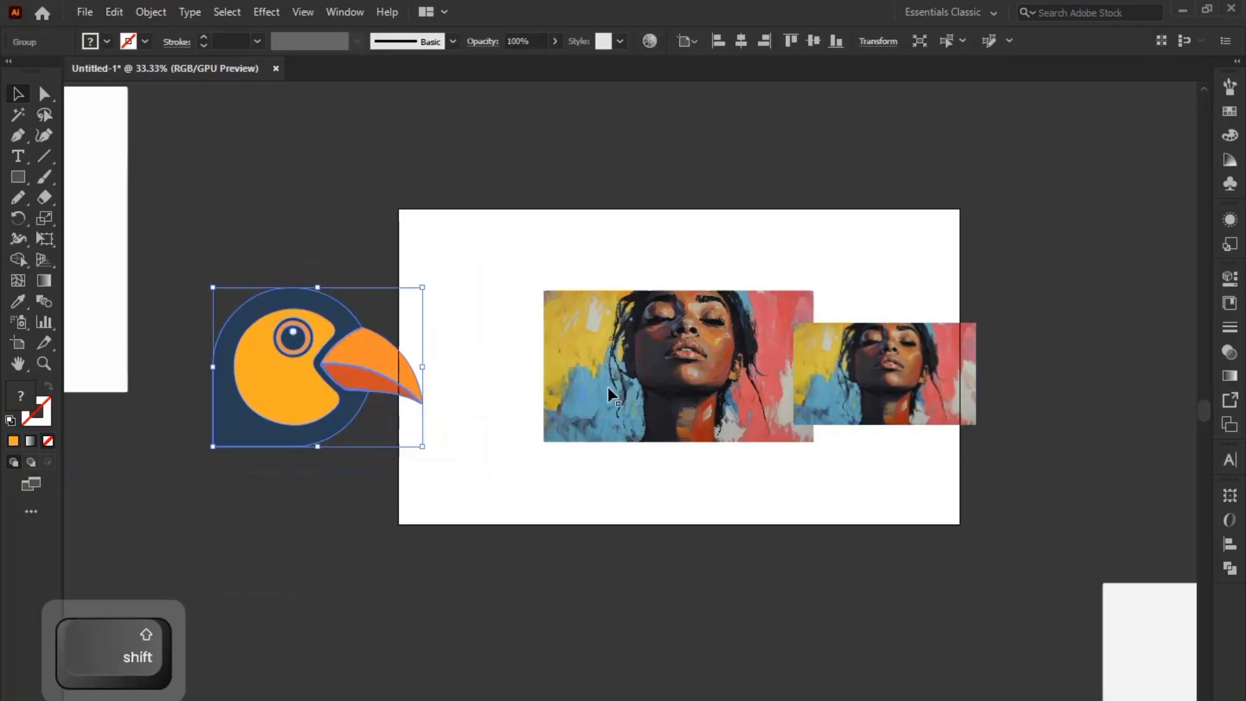
# Move the original portrait image up and to the right, clear of the traced portrait.
pyautogui.scroll(1, 662, 388)
pyautogui.moveTo(663, 391); pyautogui.dragTo(611, 391)
pyautogui.scroll(1, 657, 335)
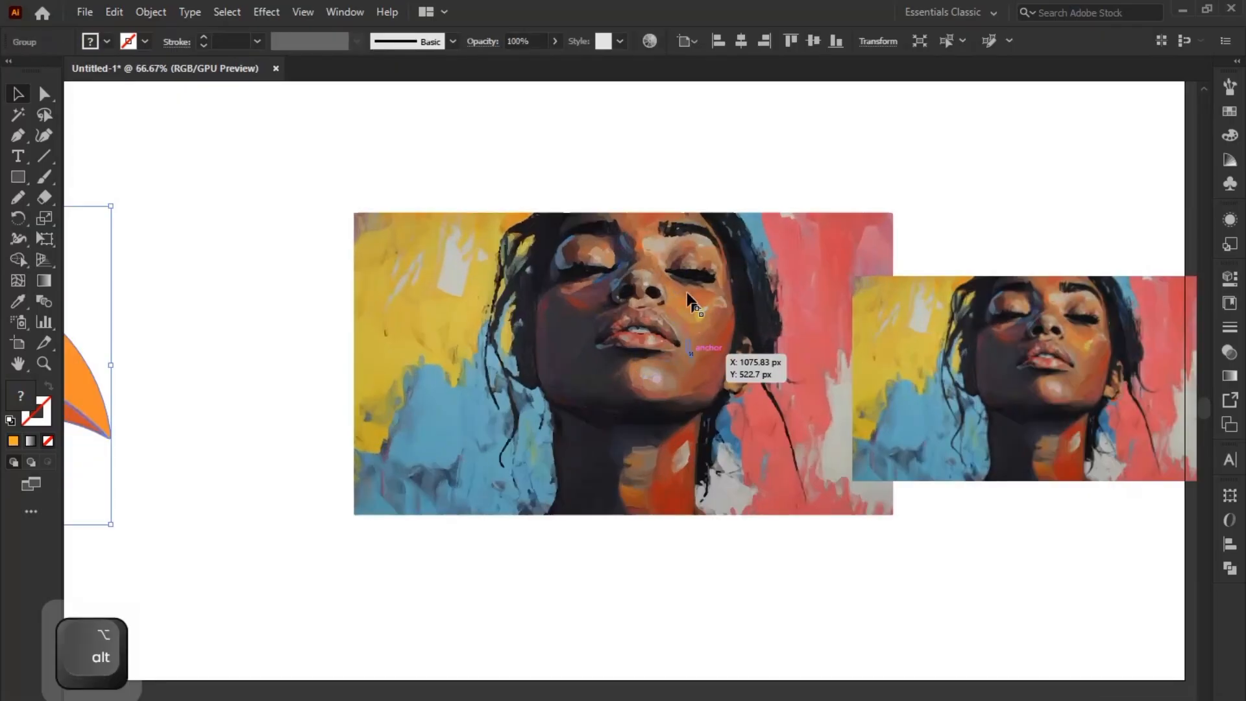
pyautogui.moveTo(1062, 287); pyautogui.dragTo(1064, 286)
pyautogui.moveTo(927, 389); pyautogui.dragTo(940, 391)
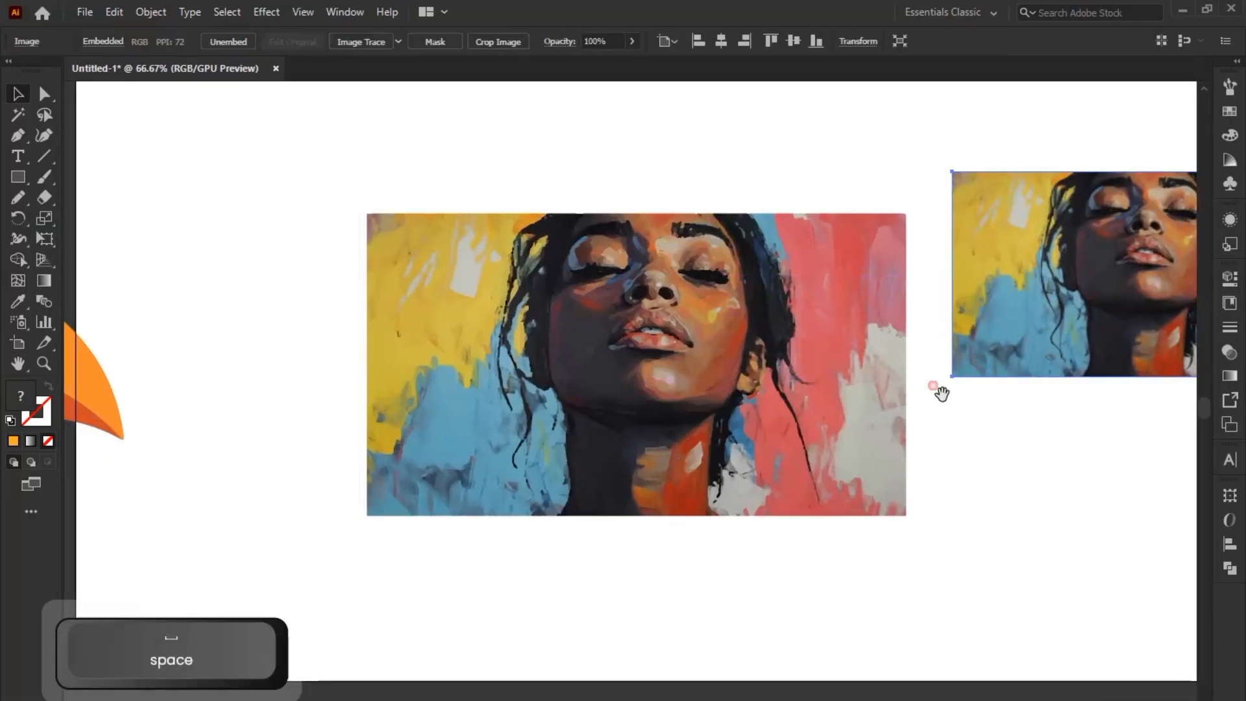
# Ungroup the traced portrait and delete the paths covering its left side.
pyautogui.moveTo(466, 327); pyautogui.dragTo(492, 322)
pyautogui.click(493, 323)
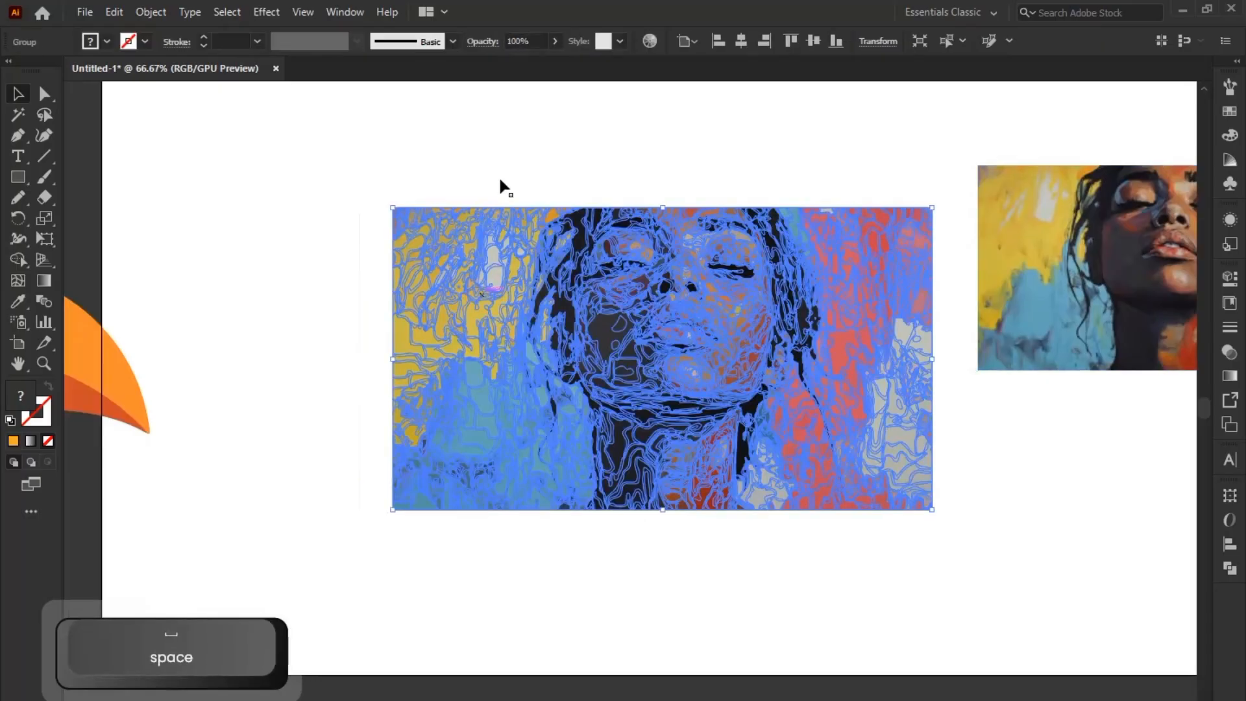
pyautogui.hotkey('ctrl', 'shift', 'g')
pyautogui.moveTo(502, 164); pyautogui.dragTo(324, 534)
pyautogui.press('Delete')
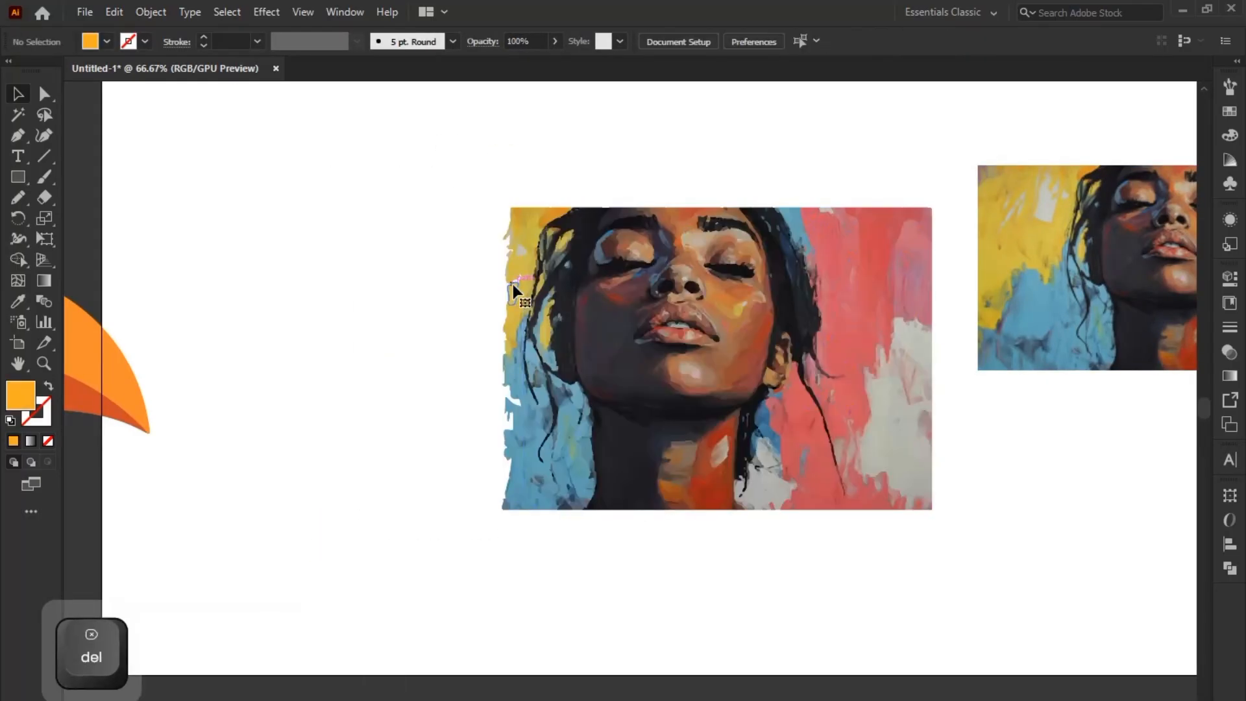
# Delete more of the yellow background paths at the upper end of the traced portrait's ragged left edge.
pyautogui.click(524, 250)
pyautogui.press('Delete')
pyautogui.click(525, 226)
pyautogui.press('Delete')
pyautogui.click(525, 225)
pyautogui.press('Delete')
pyautogui.moveTo(524, 189); pyautogui.dragTo(481, 286)
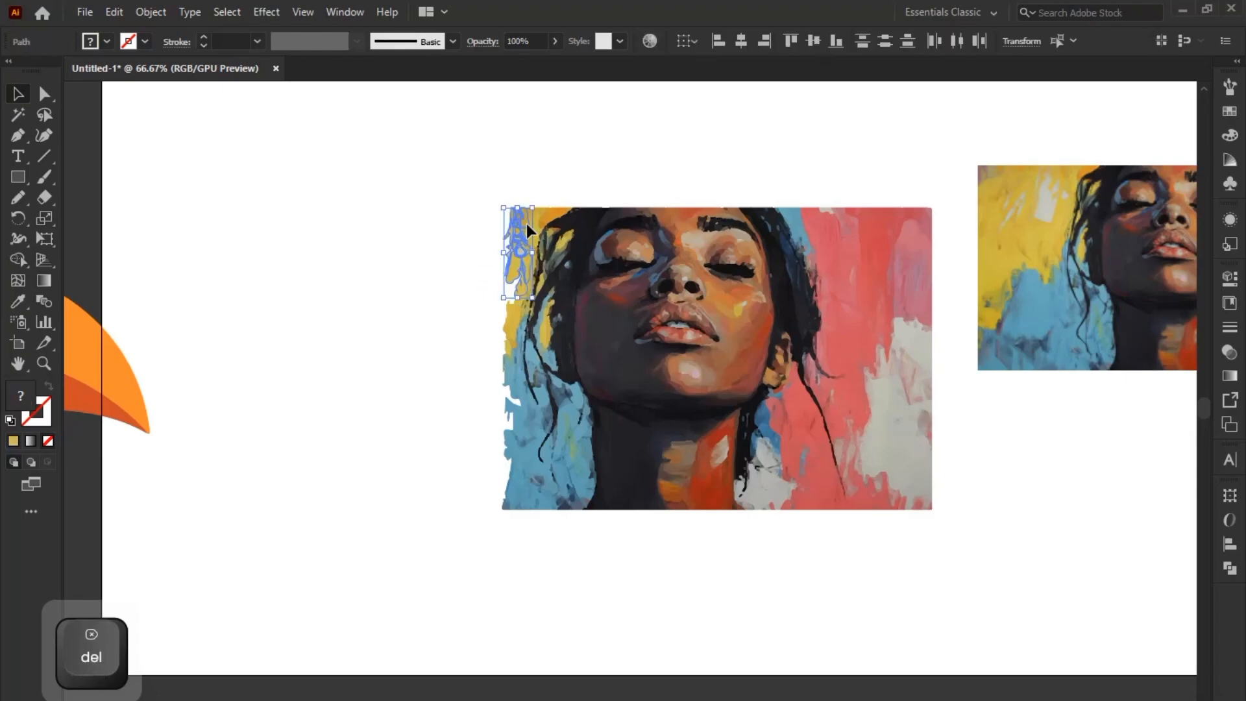
pyautogui.press('Delete')
# Delete two small blue background paths near the traced portrait's lower left and select the dark path beside the ear.
pyautogui.click(527, 458)
pyautogui.press('Delete')
pyautogui.click(574, 472)
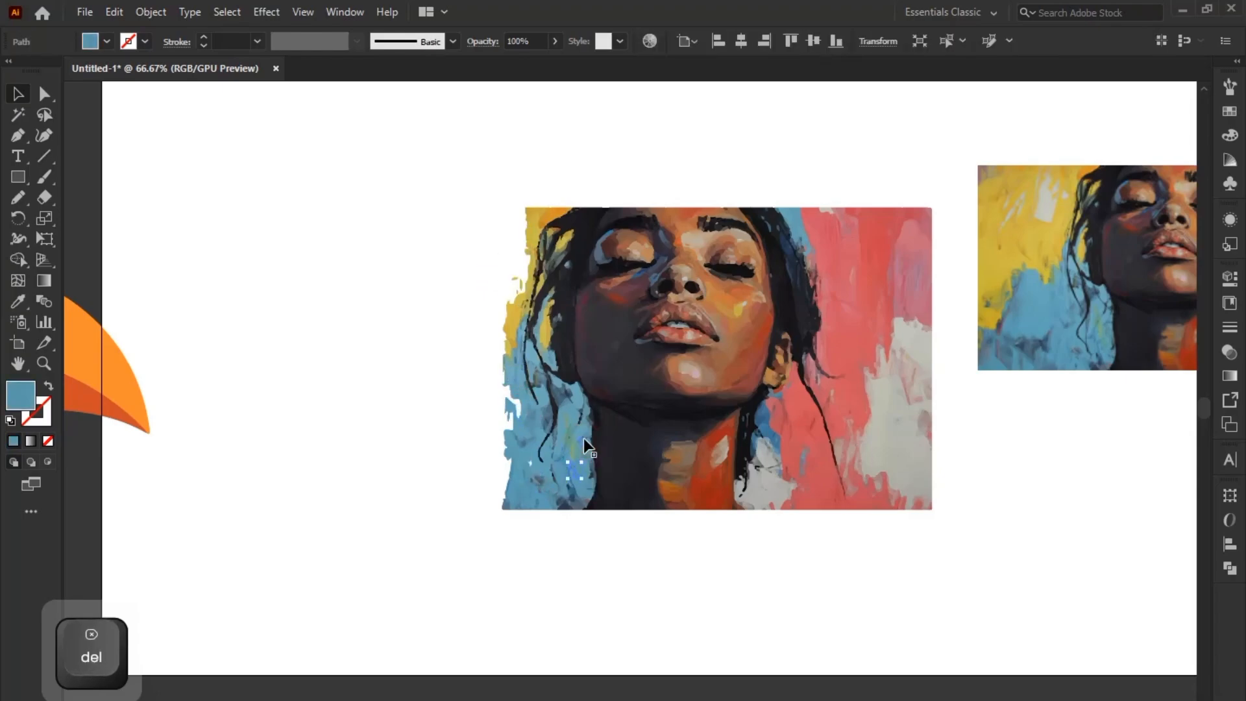
pyautogui.press('Delete')
pyautogui.click(798, 370)
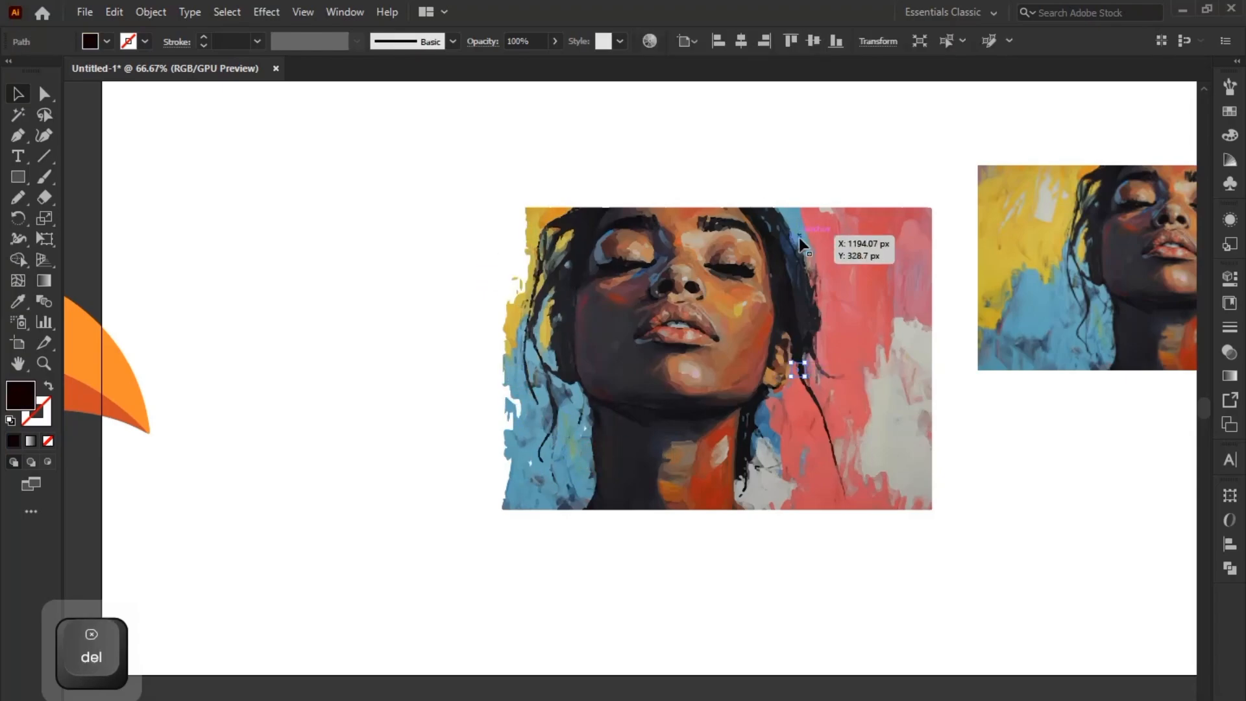
# Examine the traced portrait's face, hair and background shapes up close.
pyautogui.moveTo(707, 592); pyautogui.dragTo(570, 578)
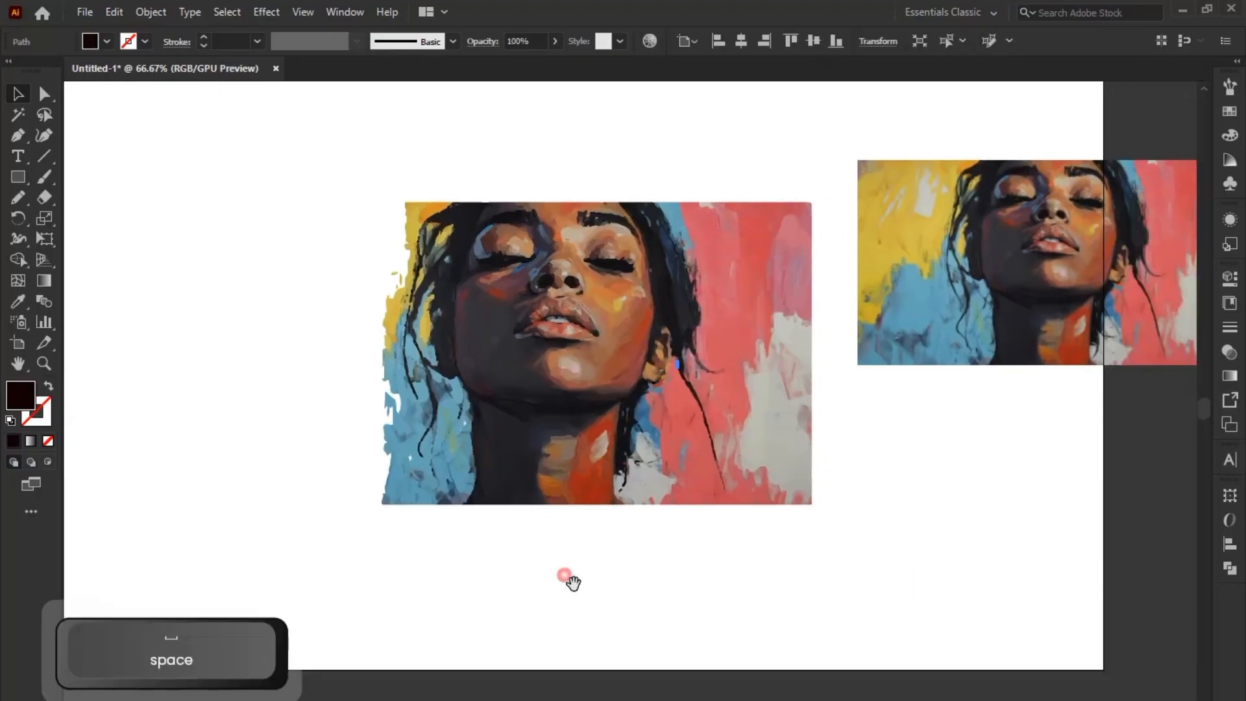
pyautogui.scroll(1, 558, 208)
pyautogui.scroll(4, 558, 208)
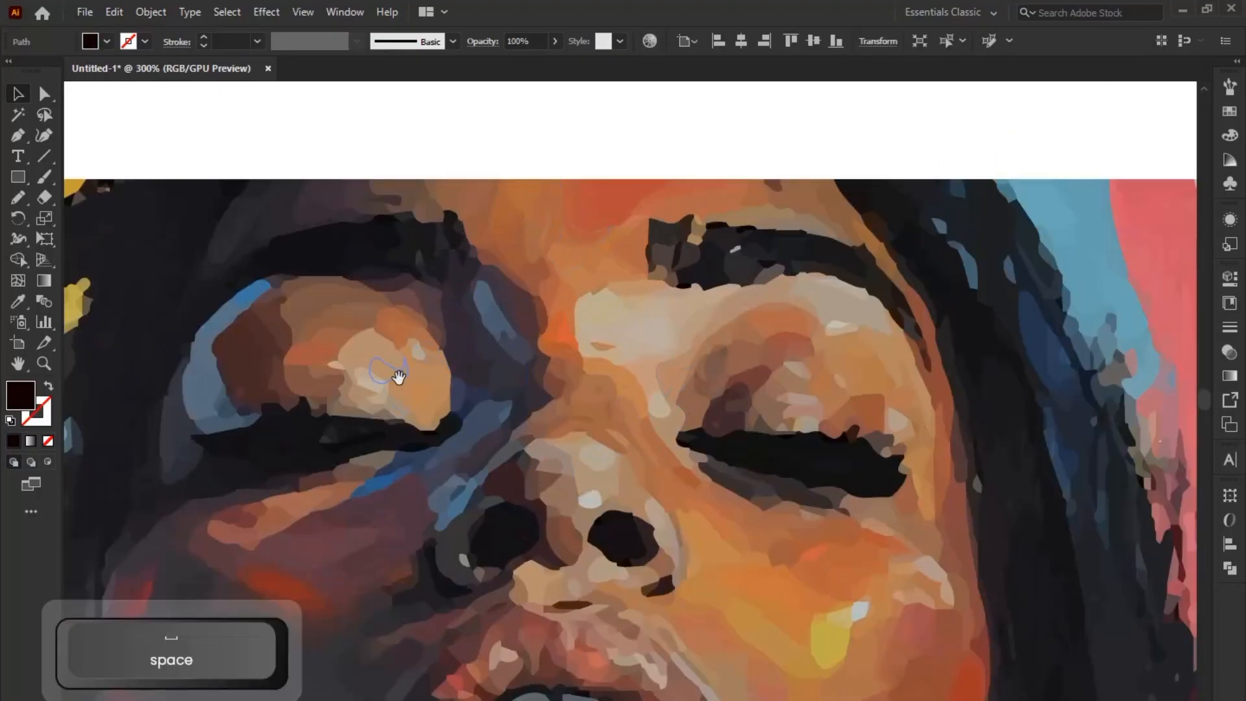
pyautogui.moveTo(454, 300); pyautogui.dragTo(709, 309)
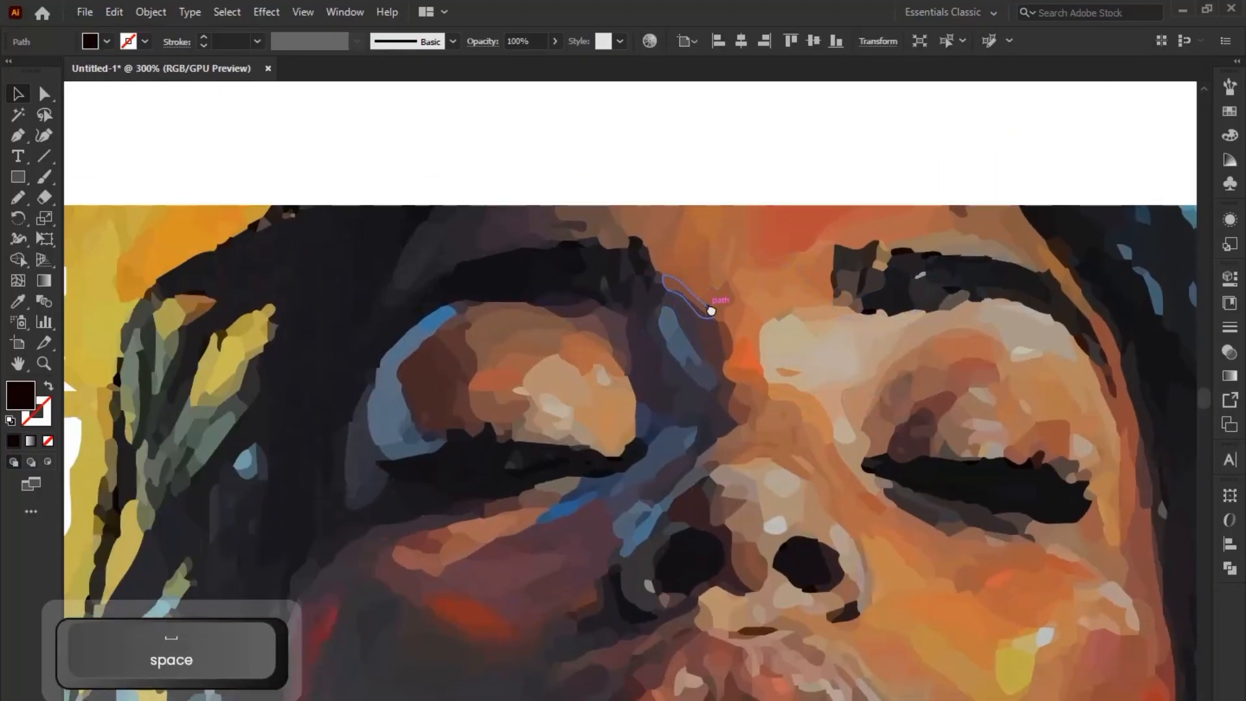
pyautogui.moveTo(389, 400); pyautogui.dragTo(639, 328)
pyautogui.moveTo(325, 499); pyautogui.dragTo(633, 146)
pyautogui.moveTo(678, 371); pyautogui.dragTo(623, 162)
pyautogui.moveTo(659, 442); pyautogui.dragTo(577, 227)
pyautogui.scroll(-6, 588, 337)
pyautogui.moveTo(638, 332); pyautogui.dragTo(569, 384)
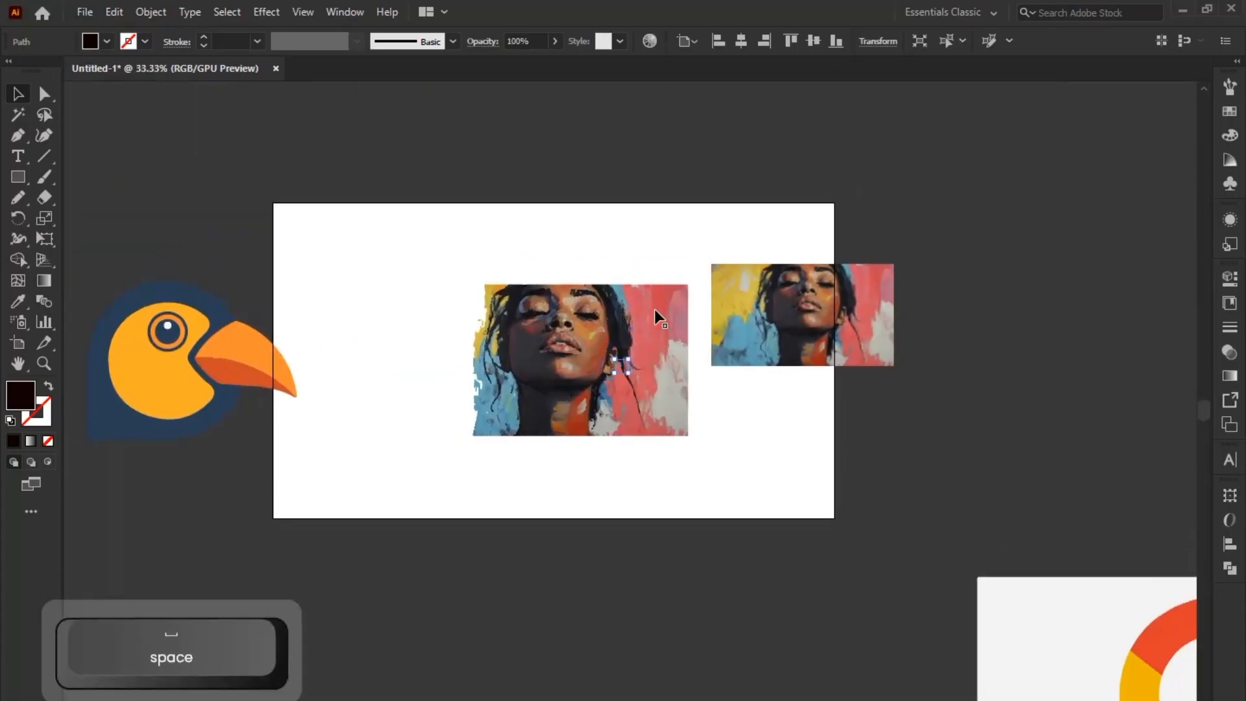
# Clear the path selection and move the toucan group right, farther over the artboard's left edge.
pyautogui.click(691, 282)
pyautogui.moveTo(537, 245); pyautogui.dragTo(606, 221)
pyautogui.moveTo(240, 342); pyautogui.dragTo(319, 349)
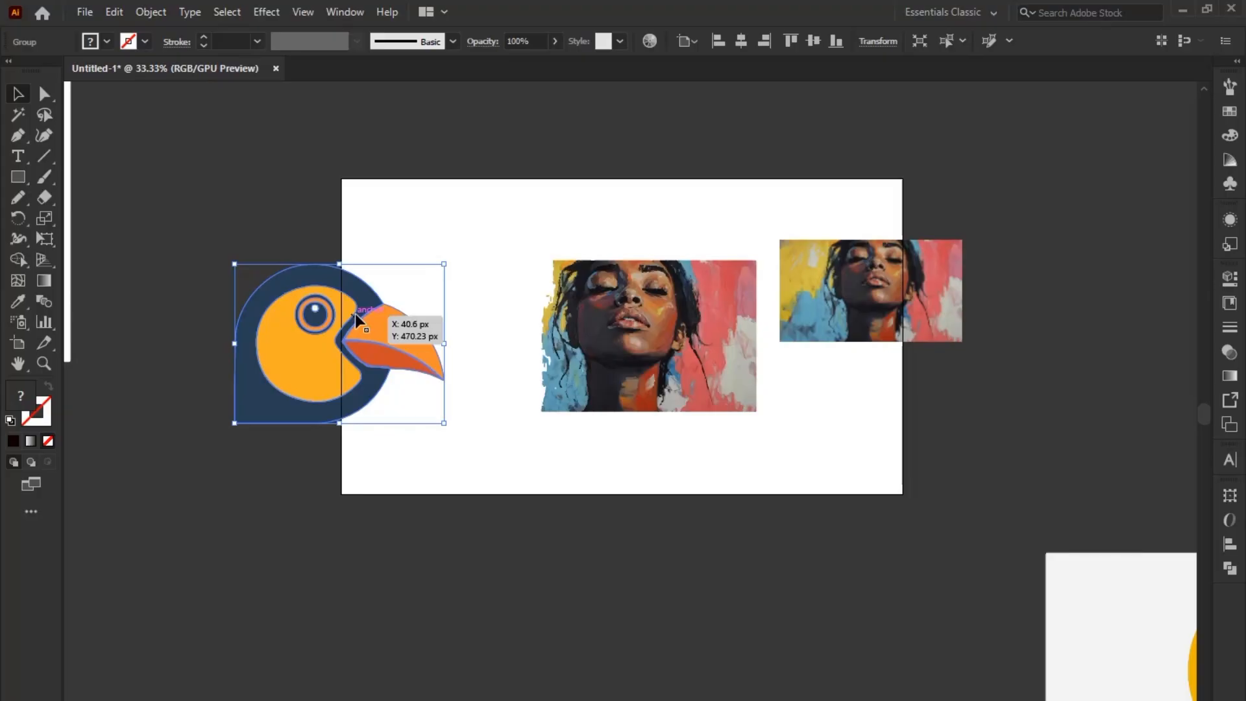
# Select all the remaining loose paths of the traced portrait and delete them.
pyautogui.scroll(2, 623, 333)
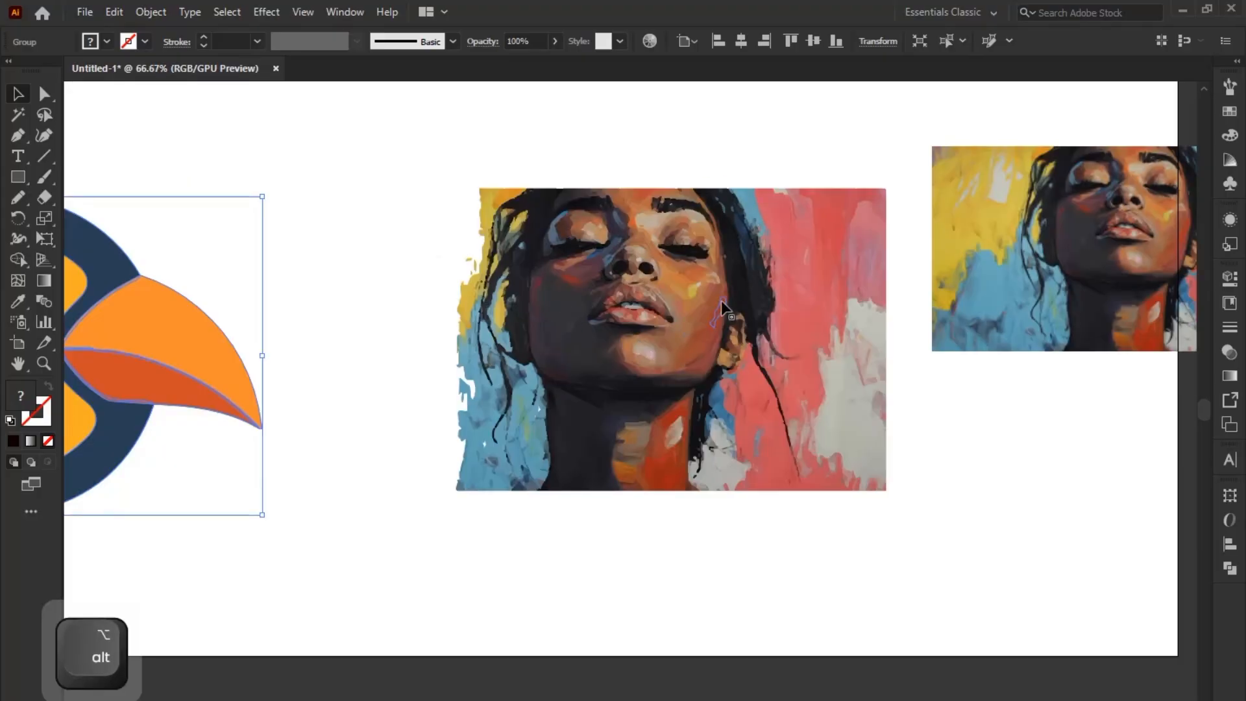
pyautogui.scroll(-1, 714, 300)
pyautogui.moveTo(718, 299); pyautogui.dragTo(679, 311)
pyautogui.moveTo(818, 214)
pyautogui.mouseDown()
pyautogui.moveTo(768, 269)
pyautogui.moveTo(440, 483)
pyautogui.mouseUp()
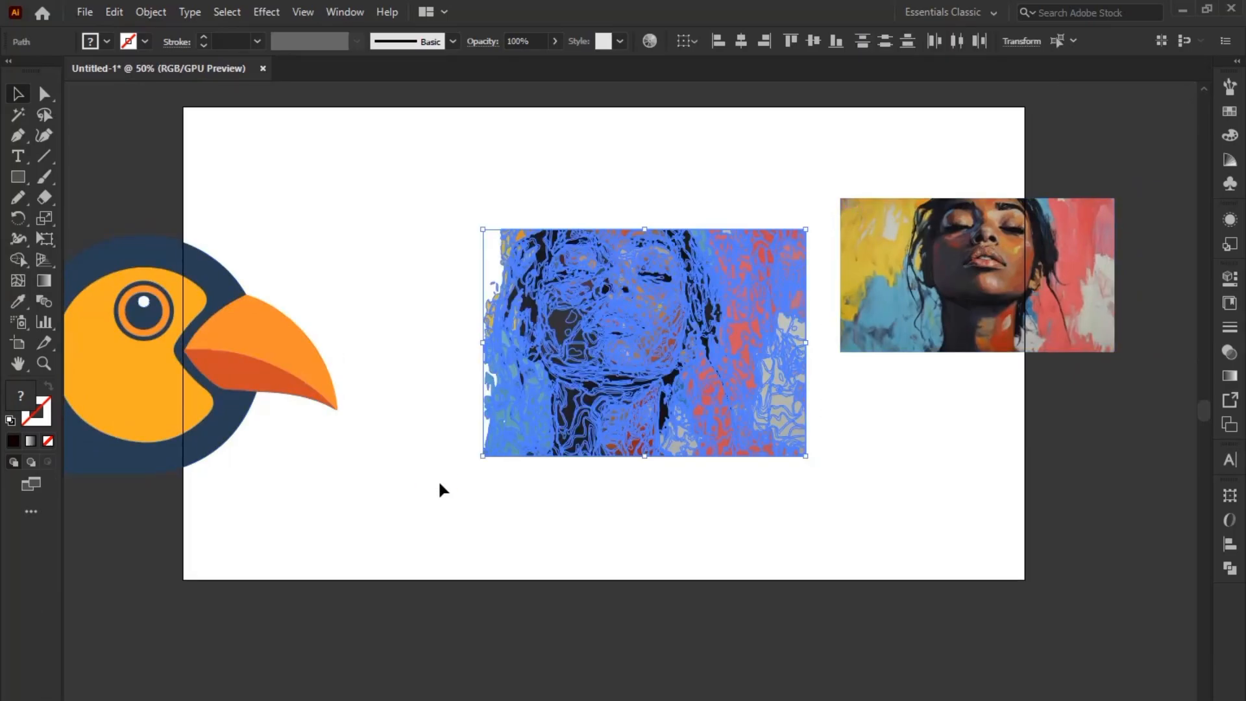
pyautogui.click(417, 283)
pyautogui.moveTo(440, 207)
pyautogui.mouseDown()
pyautogui.moveTo(701, 431)
pyautogui.moveTo(820, 505)
pyautogui.mouseUp()
pyautogui.press('Delete')
# Center the original portrait horizontally and vertically on the artboard and move the toucan group off the artboard's left side.
pyautogui.click(977, 282)
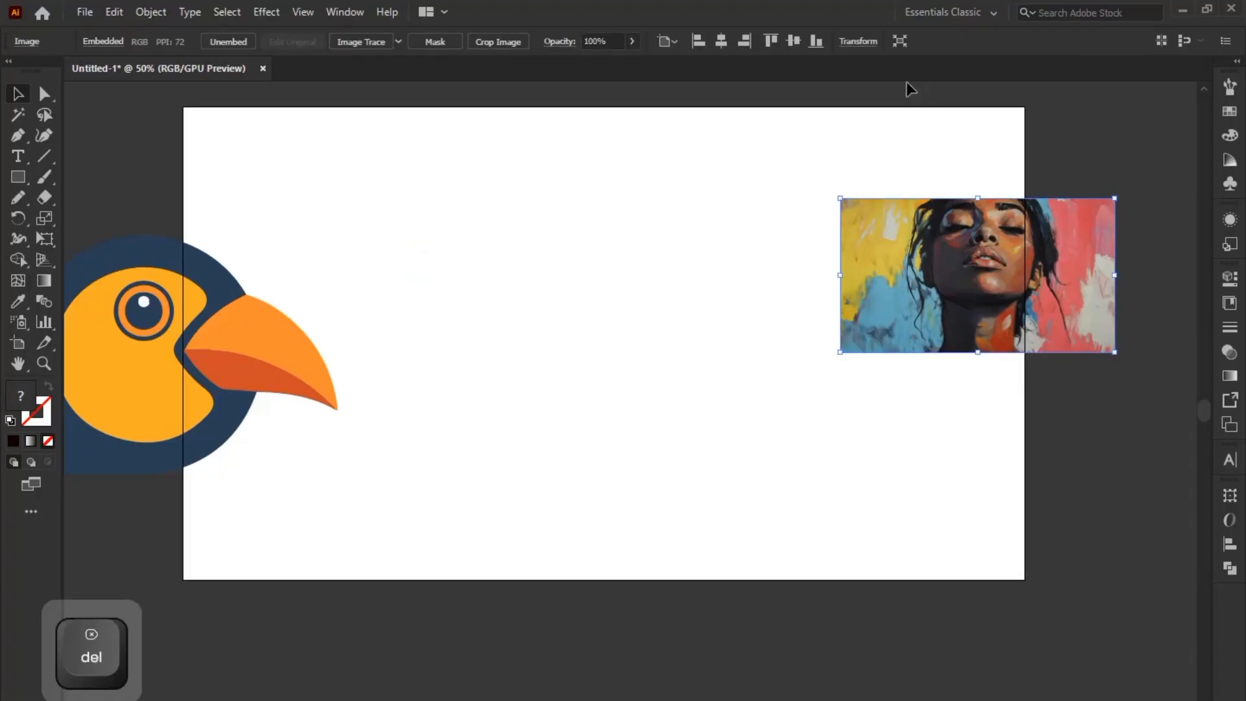
pyautogui.click(722, 41)
pyautogui.click(793, 40)
pyautogui.moveTo(302, 338); pyautogui.dragTo(127, 451)
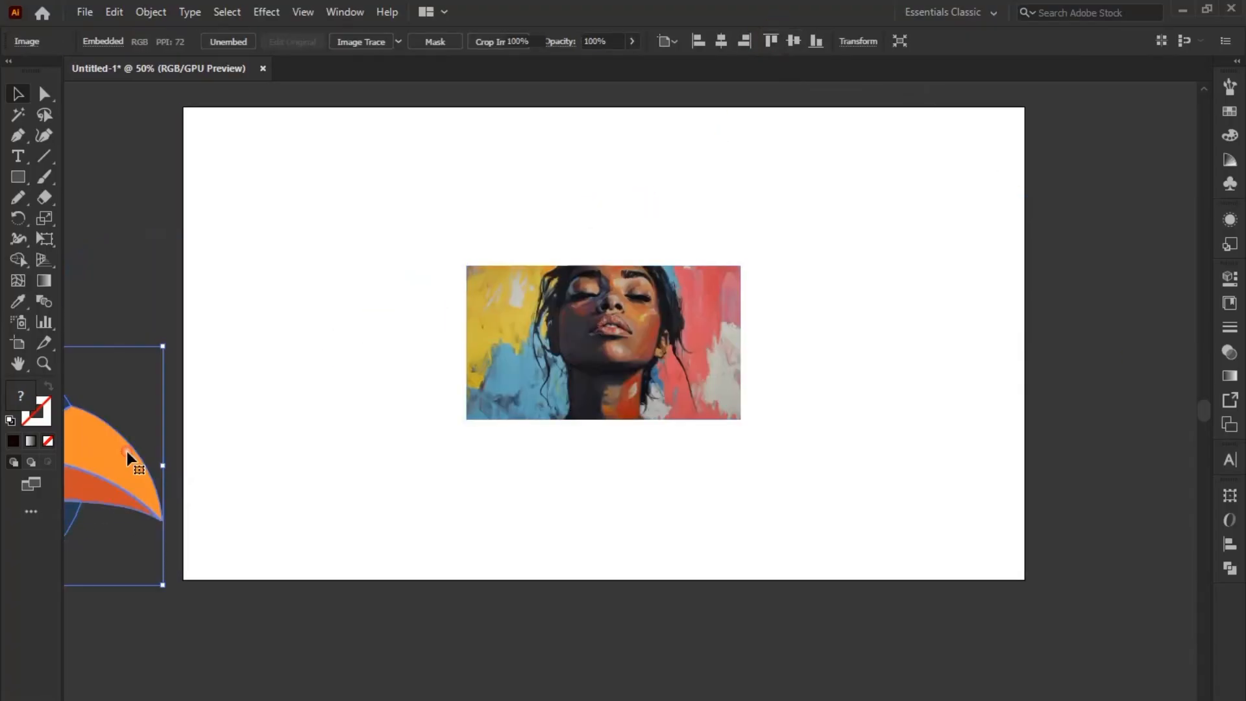
# Scale the portrait up from its center to about 1008 by 565 px and trace it with the Low Fidelity Photo preset.
pyautogui.scroll(2, 578, 326)
pyautogui.click(578, 326)
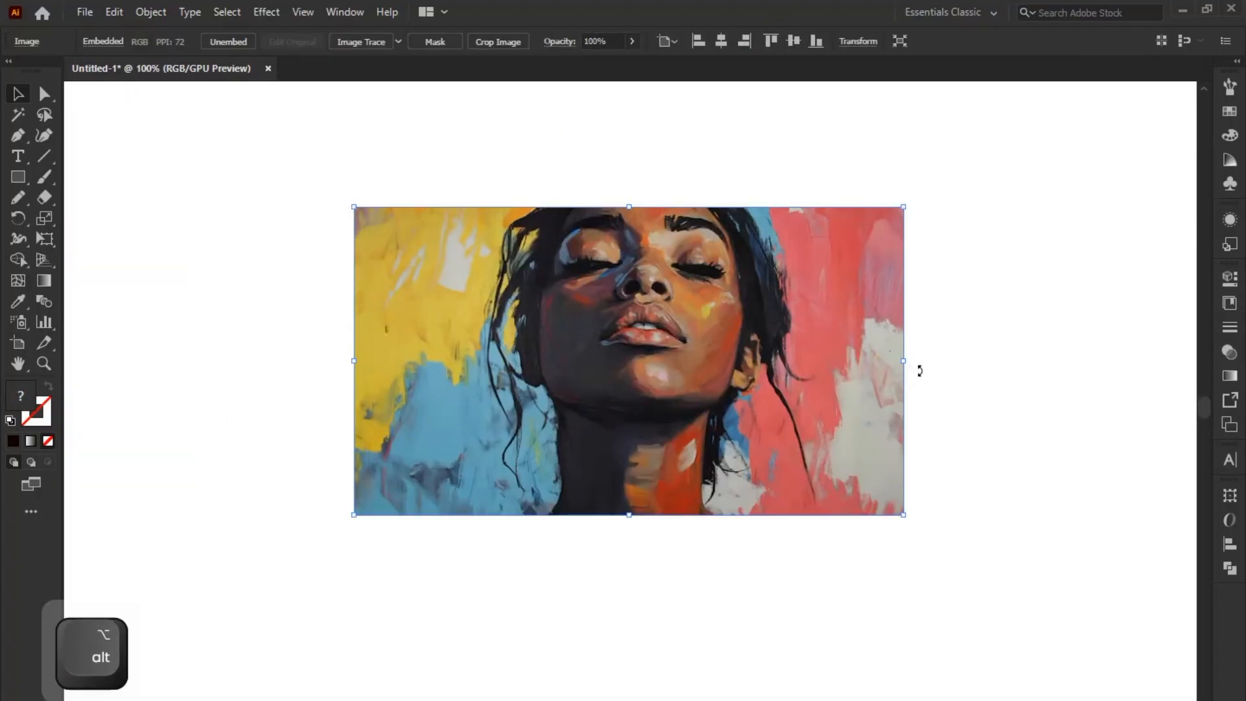
pyautogui.moveTo(903, 361); pyautogui.dragTo(1072, 361)
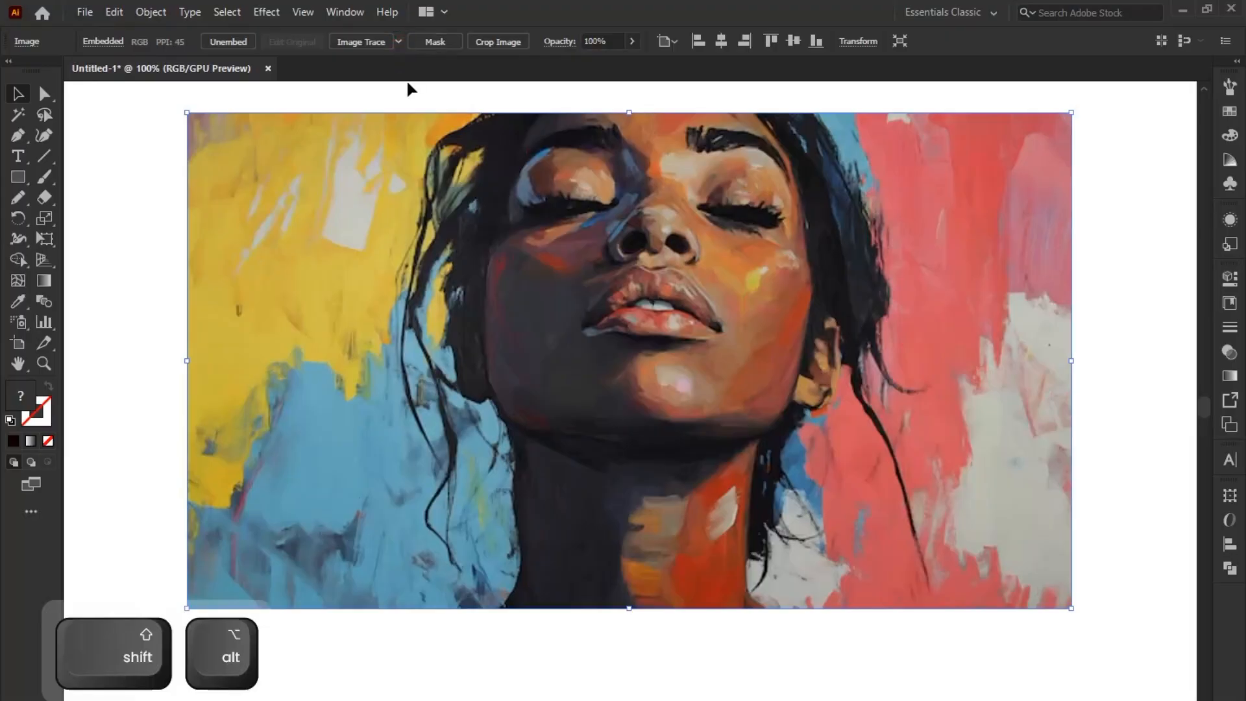
pyautogui.click(398, 41)
pyautogui.click(431, 121)
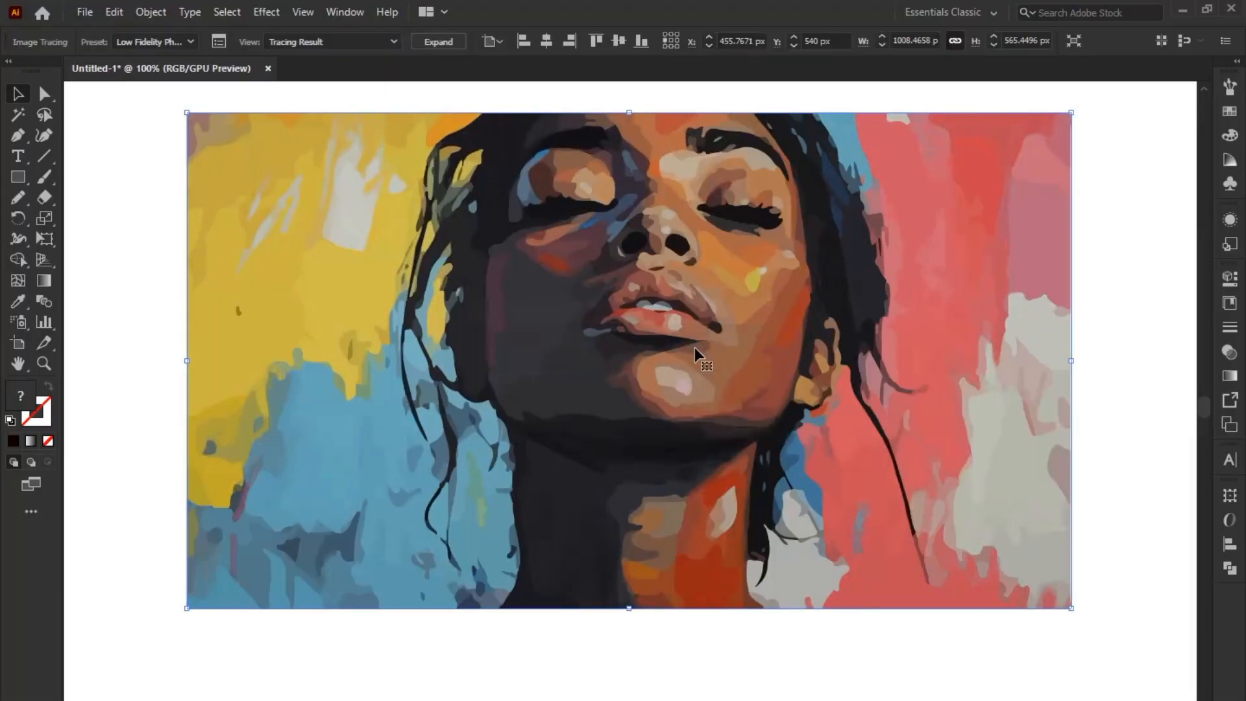
# Paste the original portrait over the Low Fidelity Photo trace and shift it around to compare the two.
pyautogui.scroll(2, 702, 245)
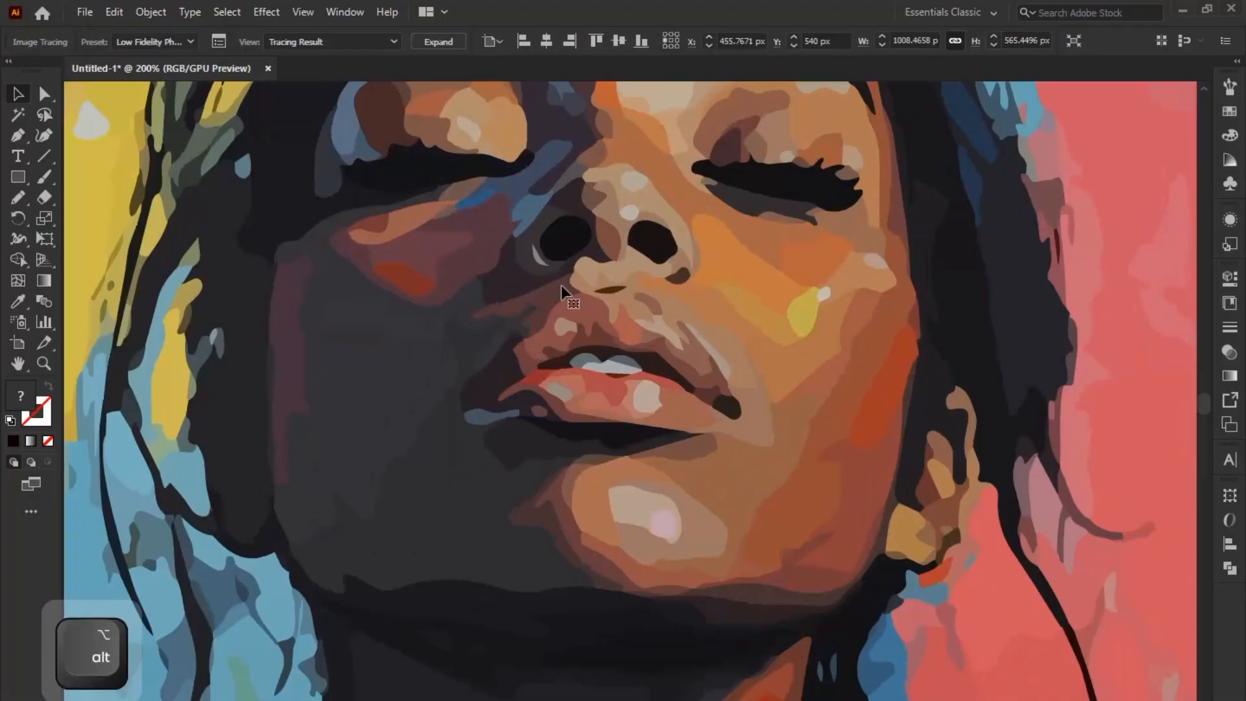
pyautogui.moveTo(567, 296); pyautogui.dragTo(610, 421)
pyautogui.scroll(-2, 590, 266)
pyautogui.moveTo(593, 312); pyautogui.dragTo(715, 276)
pyautogui.scroll(-1, 460, 375)
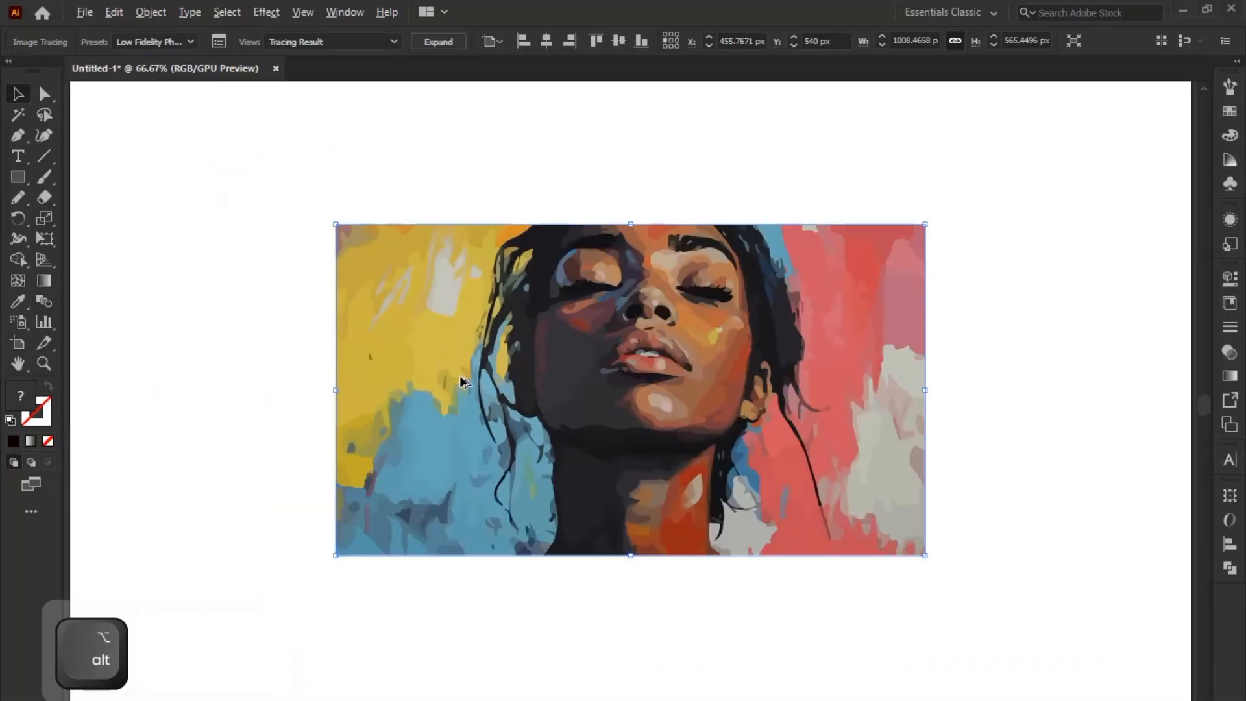
pyautogui.moveTo(460, 368); pyautogui.dragTo(460, 348)
pyautogui.hotkey('ctrl', 'v')
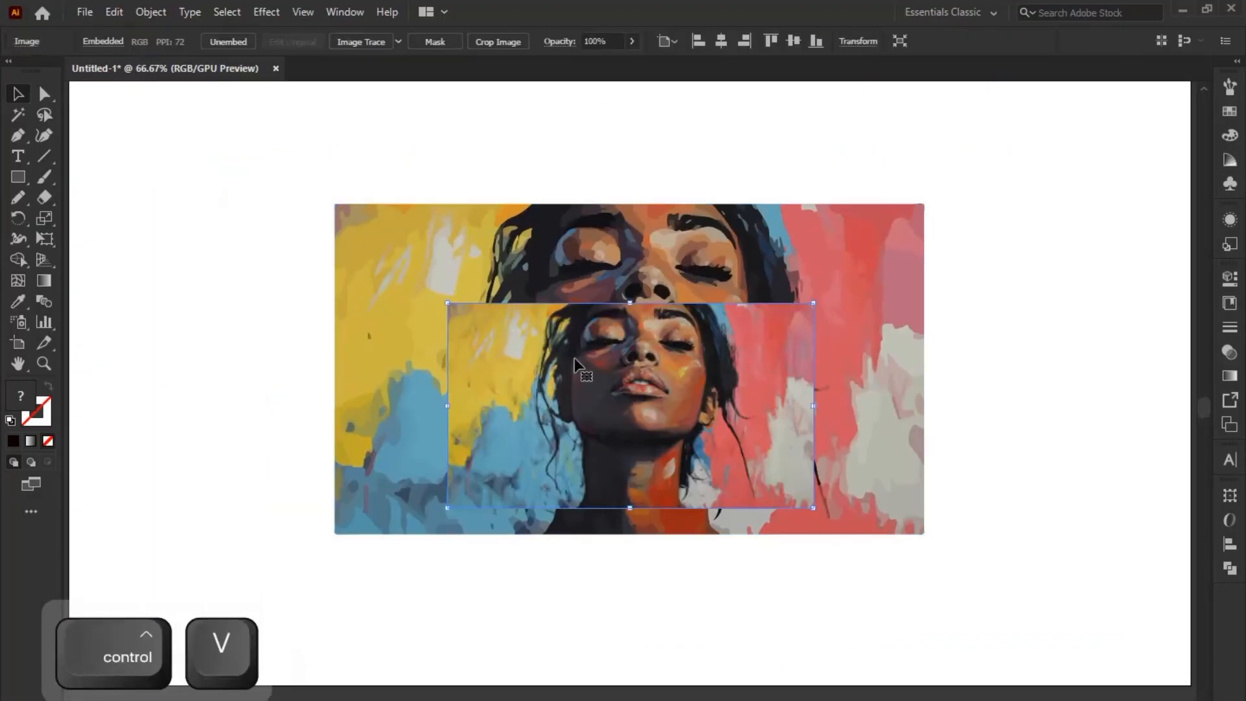
pyautogui.moveTo(580, 381)
pyautogui.mouseDown()
pyautogui.moveTo(524, 422)
pyautogui.moveTo(516, 451)
pyautogui.moveTo(580, 341)
pyautogui.moveTo(576, 284)
pyautogui.mouseUp()
pyautogui.moveTo(583, 382); pyautogui.dragTo(682, 491)
pyautogui.moveTo(618, 463); pyautogui.dragTo(623, 337)
# Move the pasted original over to the trace's right side and shift the trace left to about X 306 px.
pyautogui.moveTo(590, 391)
pyautogui.mouseDown()
pyautogui.moveTo(575, 441)
pyautogui.moveTo(514, 462)
pyautogui.moveTo(931, 268)
pyautogui.mouseUp()
pyautogui.moveTo(810, 273); pyautogui.dragTo(714, 312)
pyautogui.moveTo(567, 324)
pyautogui.mouseDown()
pyautogui.moveTo(593, 311)
pyautogui.moveTo(436, 325)
pyautogui.mouseUp()
# Expand the trace into paths and, in Outline view, move the original portrait clear of its right edge.
pyautogui.scroll(3, 423, 273)
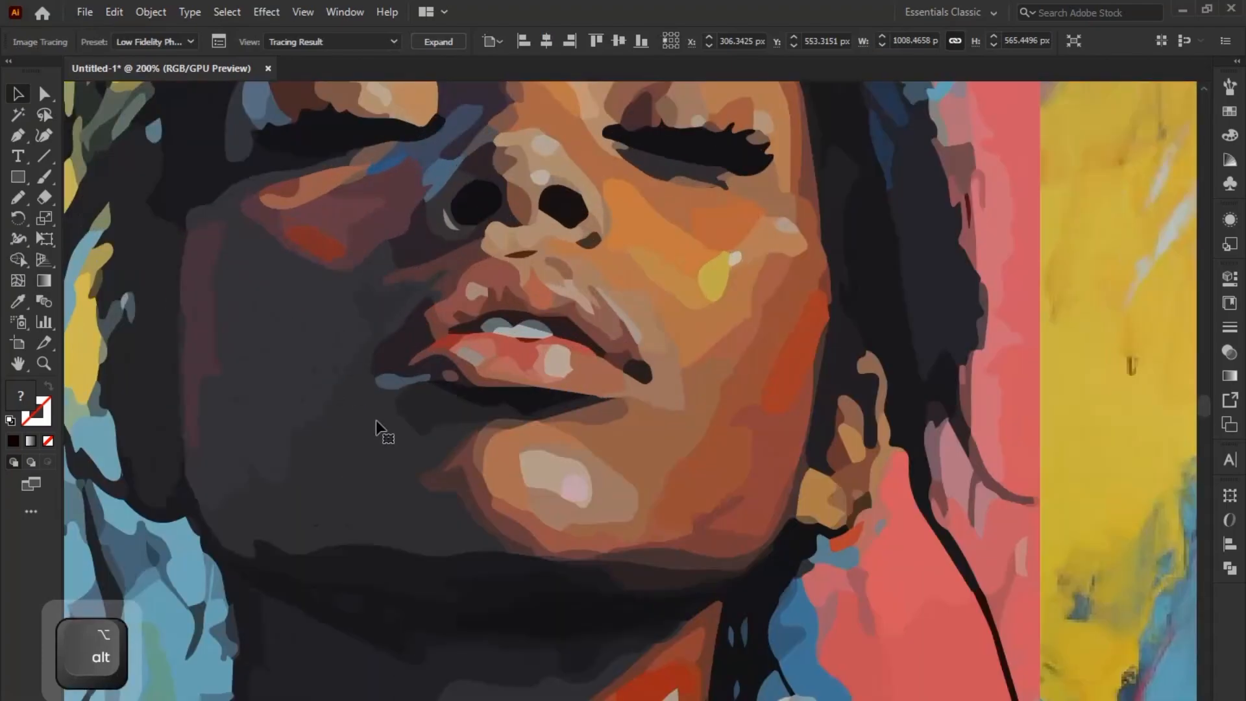
pyautogui.moveTo(403, 251); pyautogui.dragTo(468, 437)
pyautogui.scroll(-2, 581, 283)
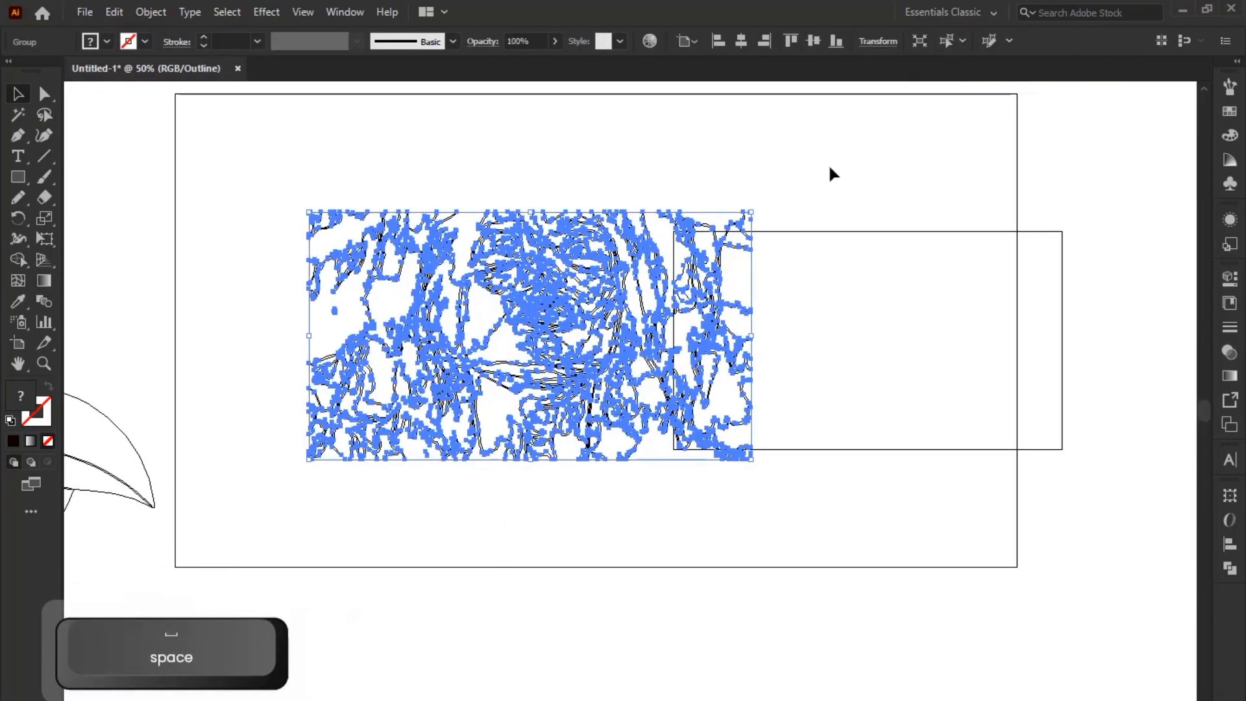
pyautogui.moveTo(824, 260)
pyautogui.mouseDown()
pyautogui.moveTo(950, 265)
pyautogui.moveTo(1009, 225)
pyautogui.moveTo(1078, 220)
pyautogui.mouseUp()
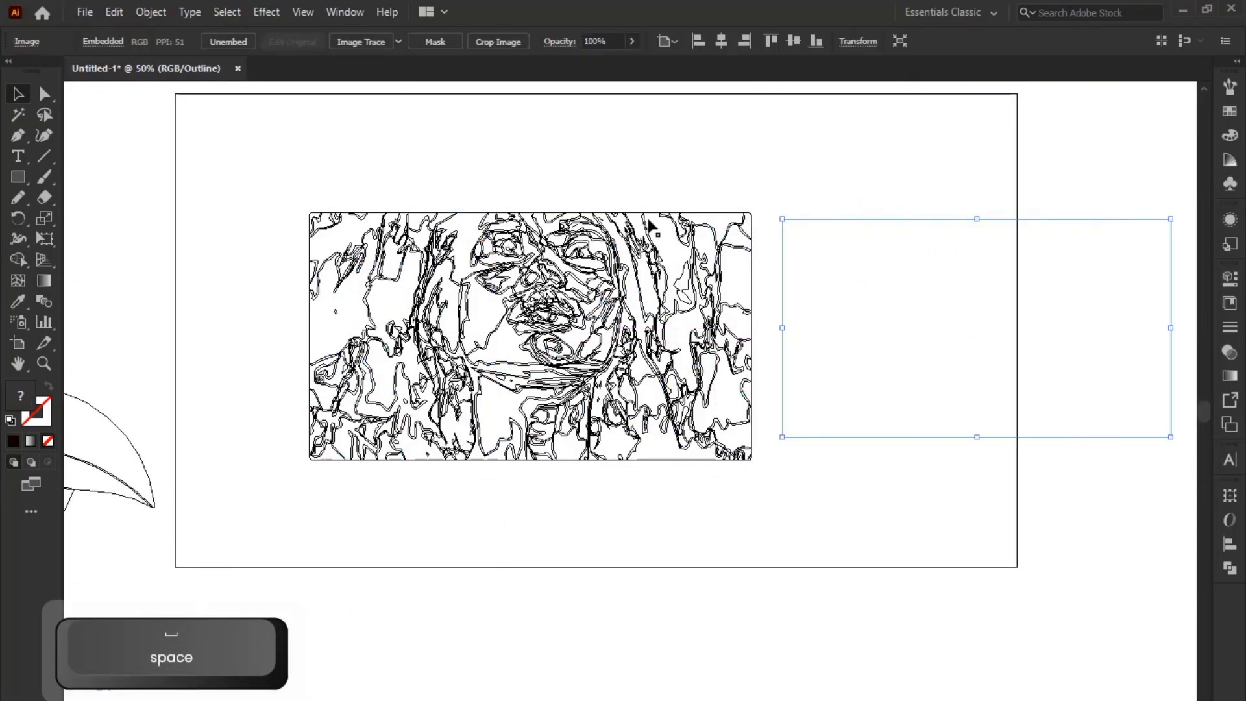
# Inspect the expanded portrait's paths in Outline view and return to the normal preview.
pyautogui.scroll(1, 560, 305)
pyautogui.moveTo(458, 306); pyautogui.dragTo(543, 318)
pyautogui.scroll(1, 544, 326)
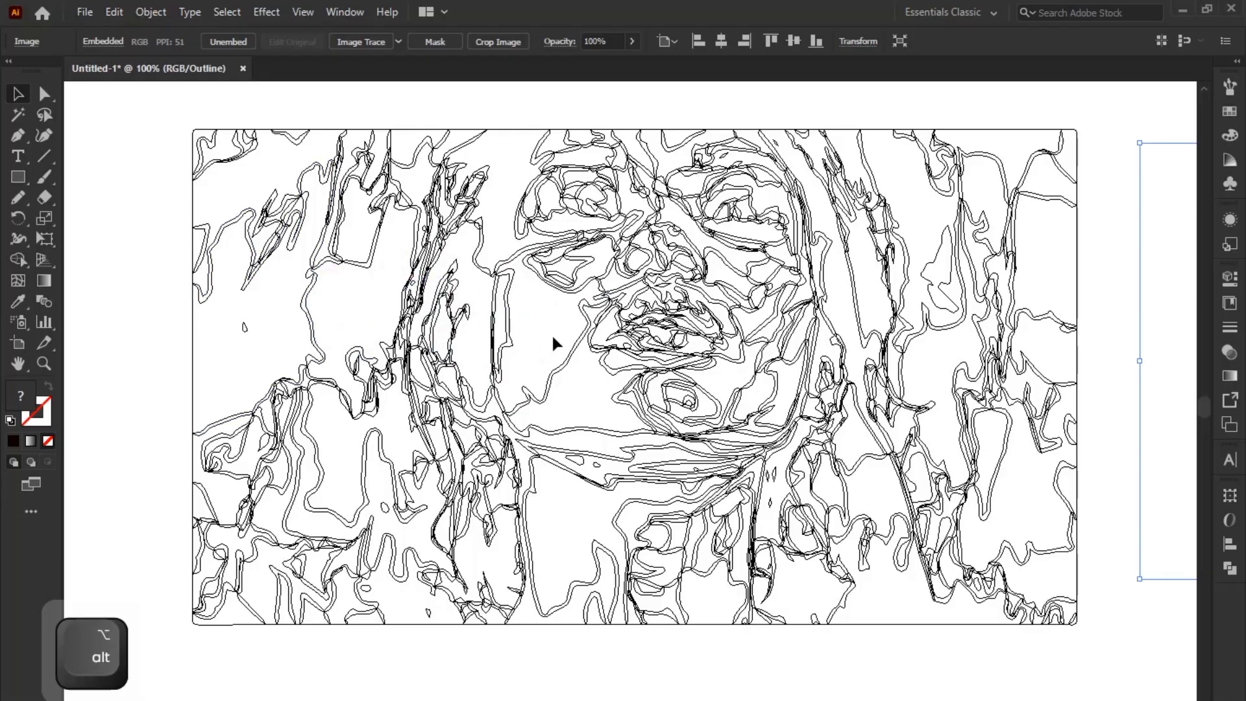
pyautogui.hotkey('ctrl', 'y')
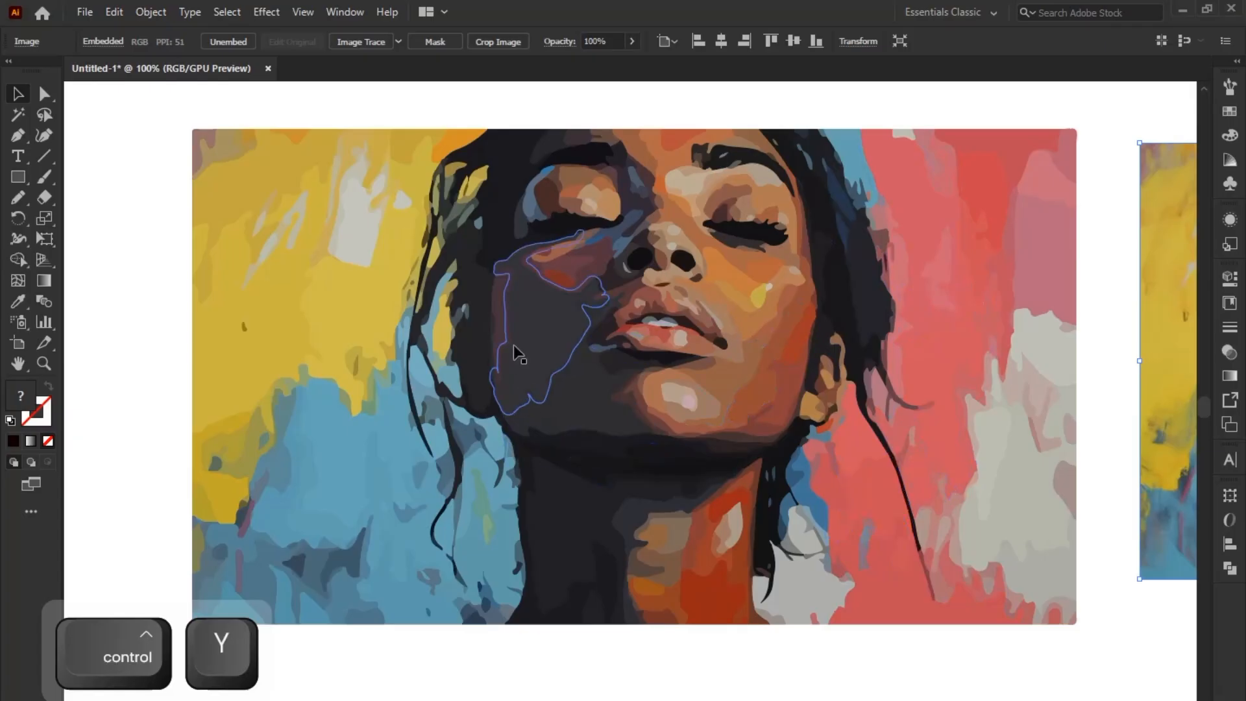
# Examine the expanded portrait's color shapes up close, selecting the group to see its path boundaries, and clear the selection.
pyautogui.scroll(-2, 513, 344)
pyautogui.scroll(4, 584, 305)
pyautogui.scroll(-2, 604, 341)
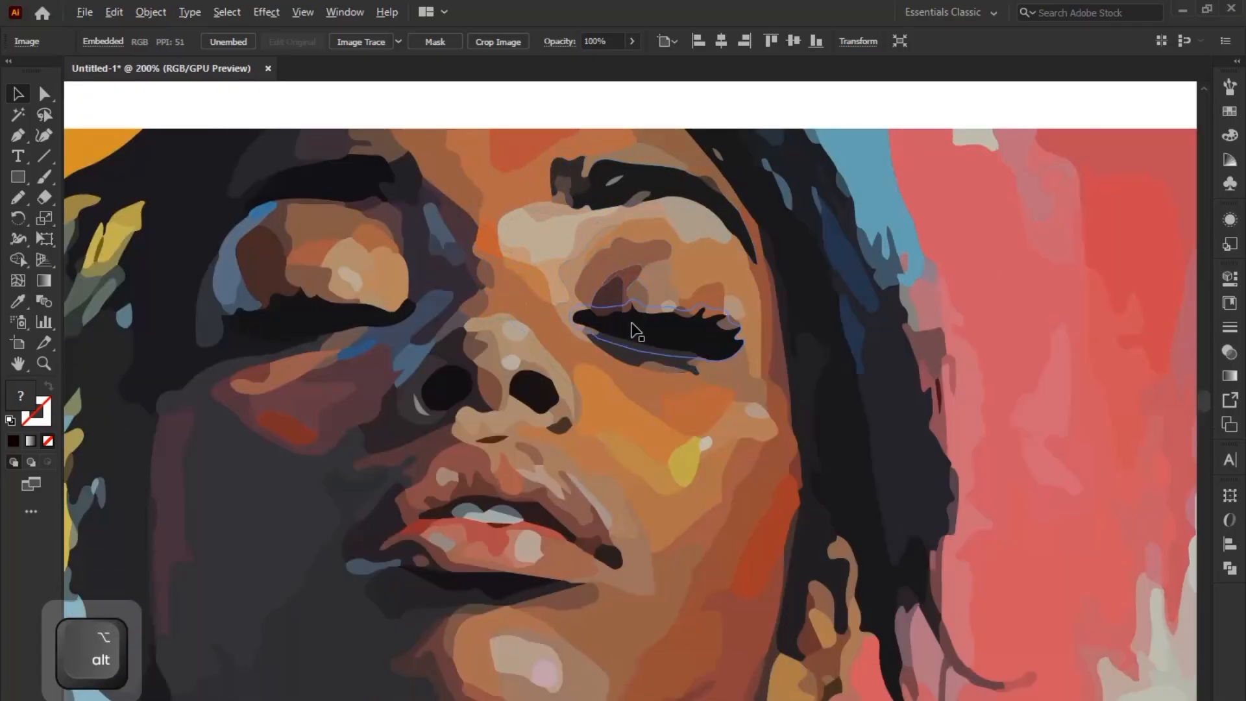
pyautogui.scroll(-3, 627, 326)
pyautogui.moveTo(1020, 388); pyautogui.dragTo(913, 342)
pyautogui.moveTo(718, 322); pyautogui.dragTo(819, 310)
pyautogui.click(357, 294)
pyautogui.scroll(2, 446, 323)
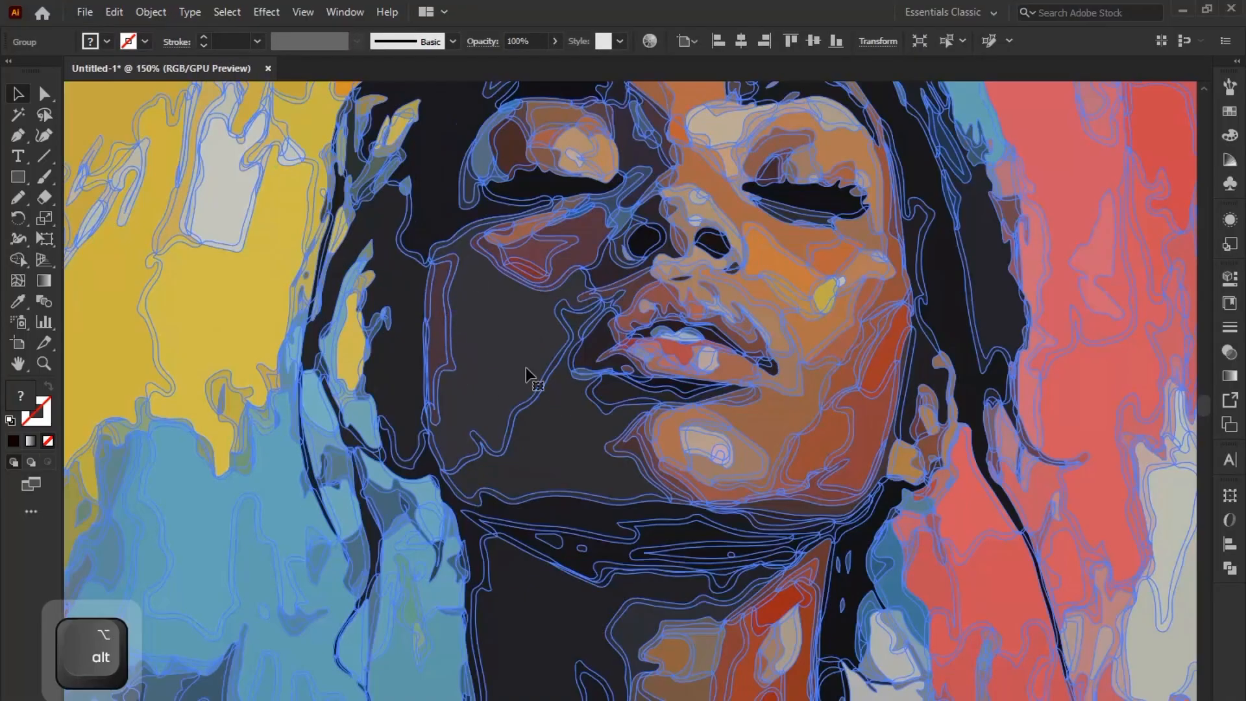
pyautogui.scroll(-3, 532, 337)
pyautogui.moveTo(533, 336); pyautogui.dragTo(527, 355)
pyautogui.click(521, 207)
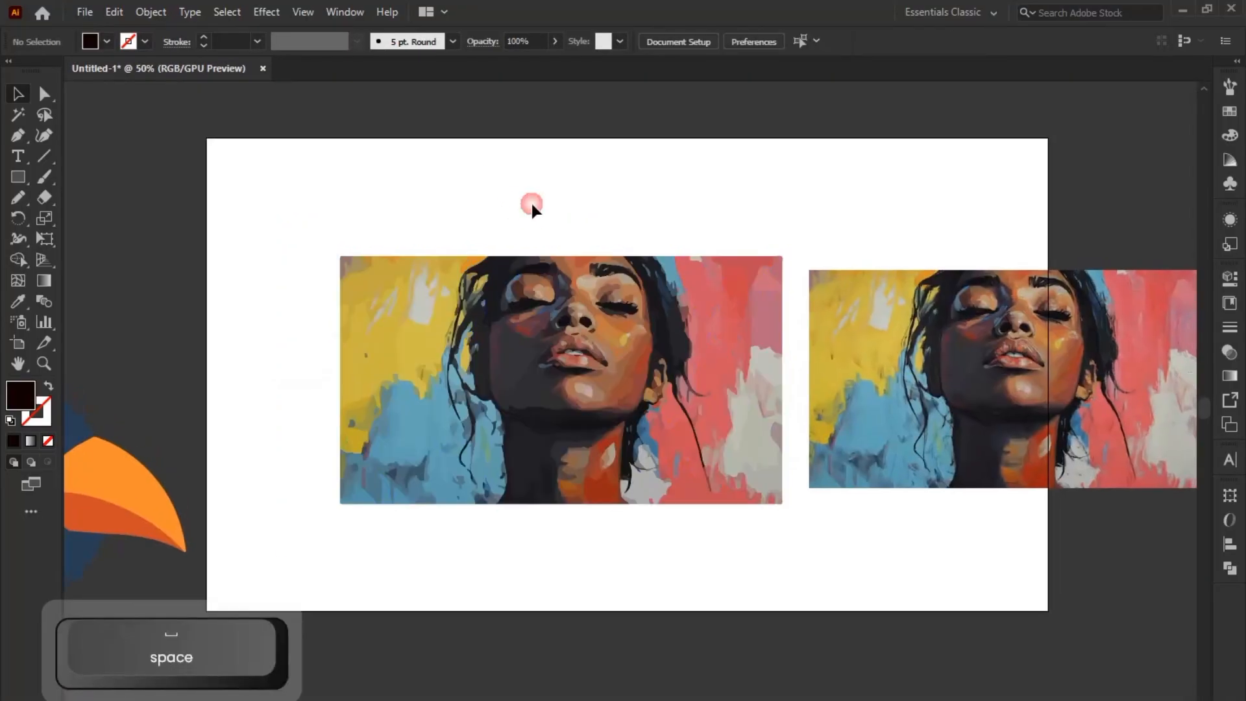
# Delete the expanded portrait and center the original portrait horizontally and vertically on the artboard.
pyautogui.click(674, 333)
pyautogui.press('Delete')
pyautogui.moveTo(919, 330)
pyautogui.mouseDown()
pyautogui.moveTo(548, 316)
pyautogui.moveTo(407, 293)
pyautogui.mouseUp()
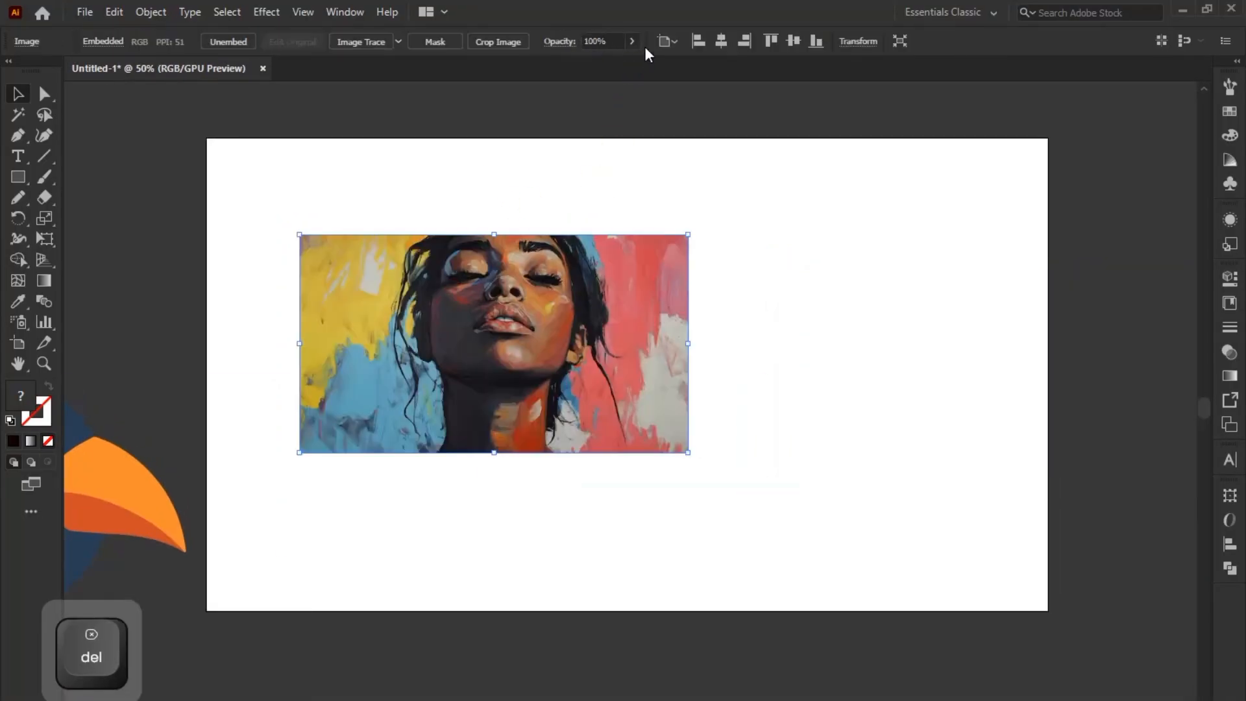
pyautogui.click(722, 42)
pyautogui.click(792, 41)
# Try tracing the centered portrait with the 3 Colors preset and undo the trace.
pyautogui.click(398, 42)
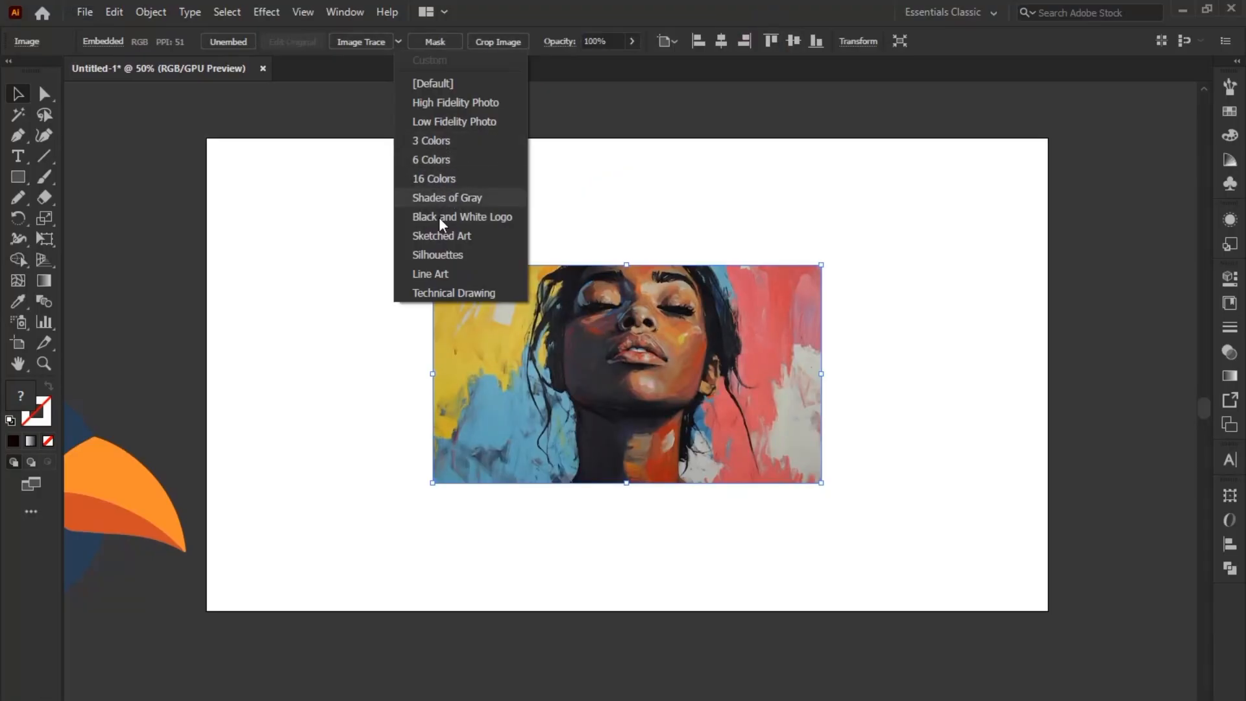
pyautogui.click(677, 344)
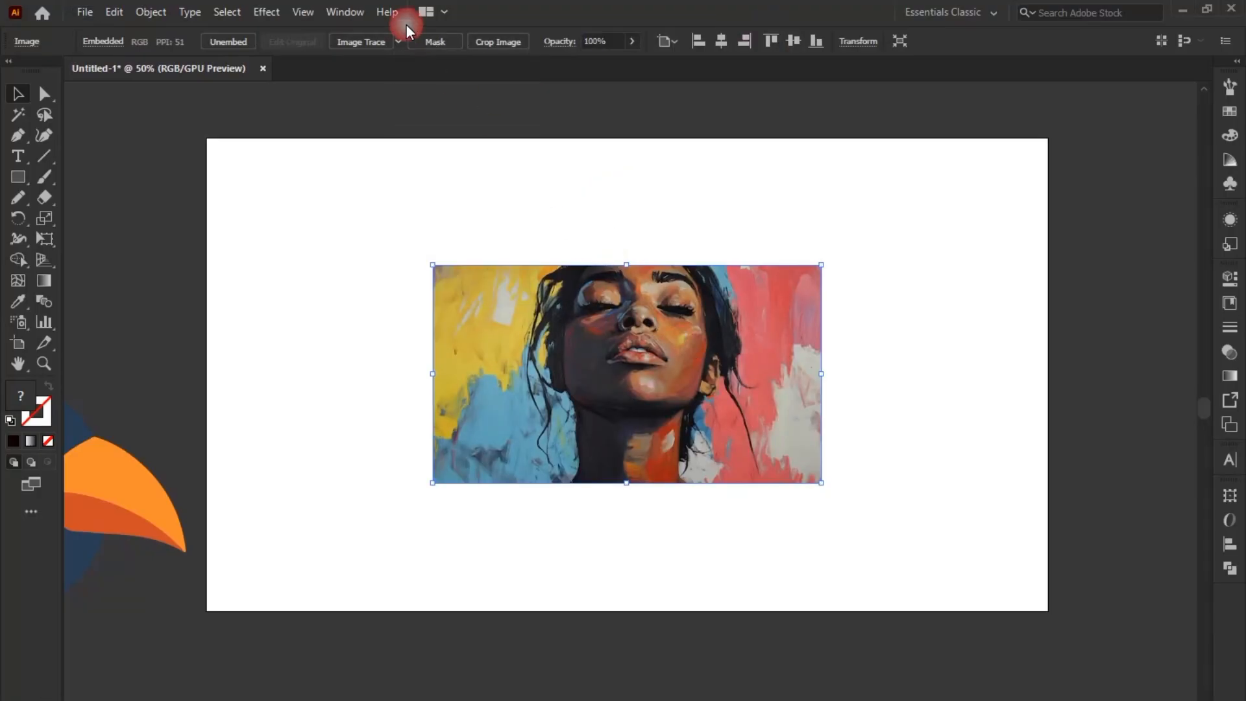
pyautogui.click(398, 41)
pyautogui.click(418, 138)
pyautogui.click(672, 209)
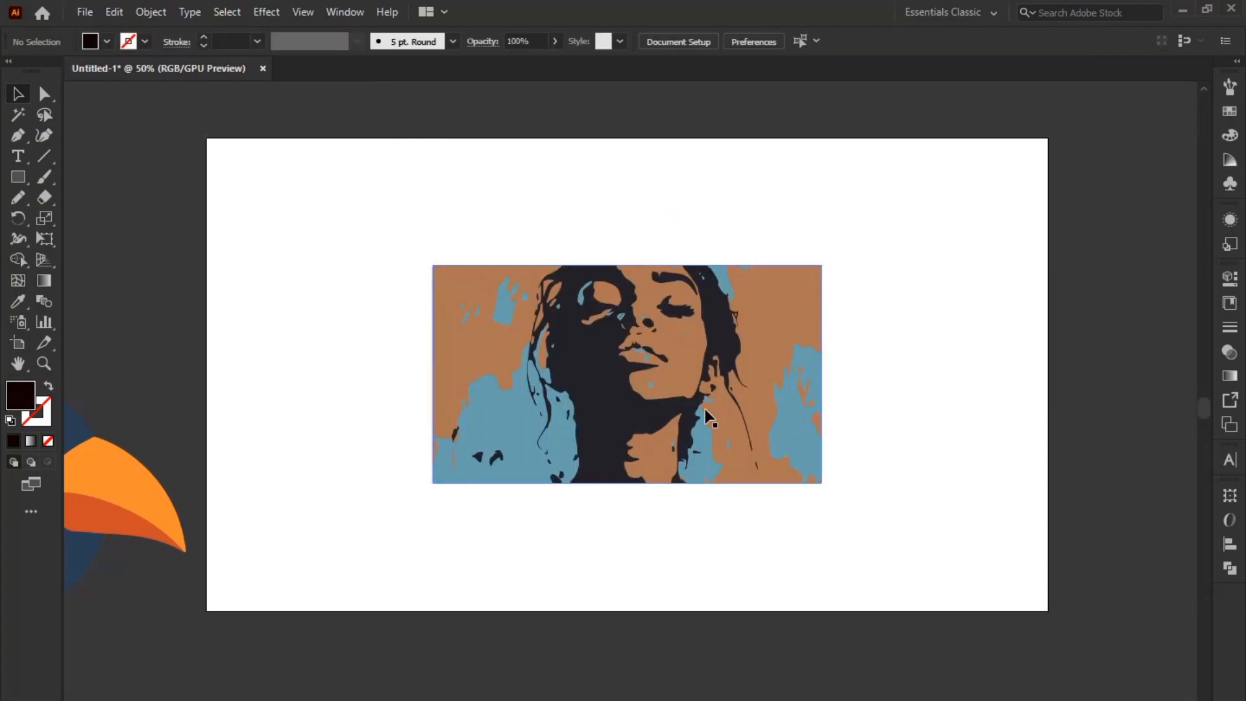
pyautogui.hotkey('ctrl', 'z')
# Try tracing the centered portrait with the 6 Colors preset and undo the trace.
pyautogui.click(398, 40)
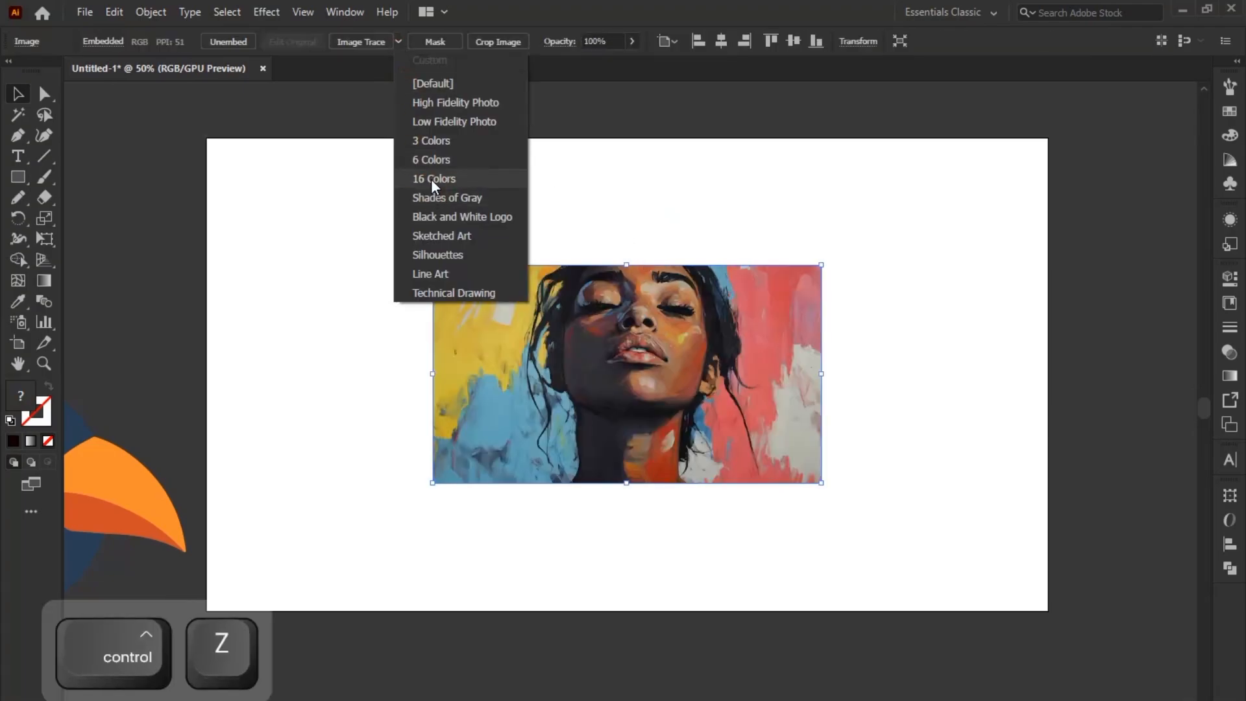
pyautogui.click(486, 236)
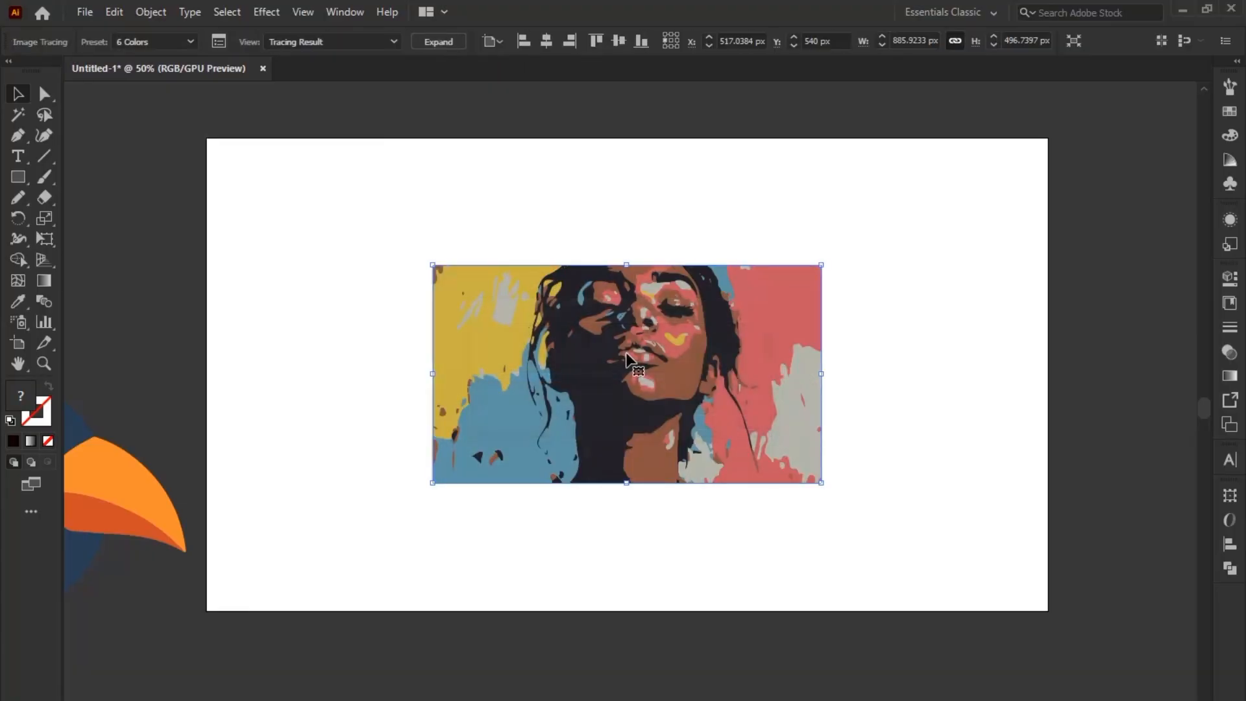
pyautogui.hotkey('ctrl', 'z')
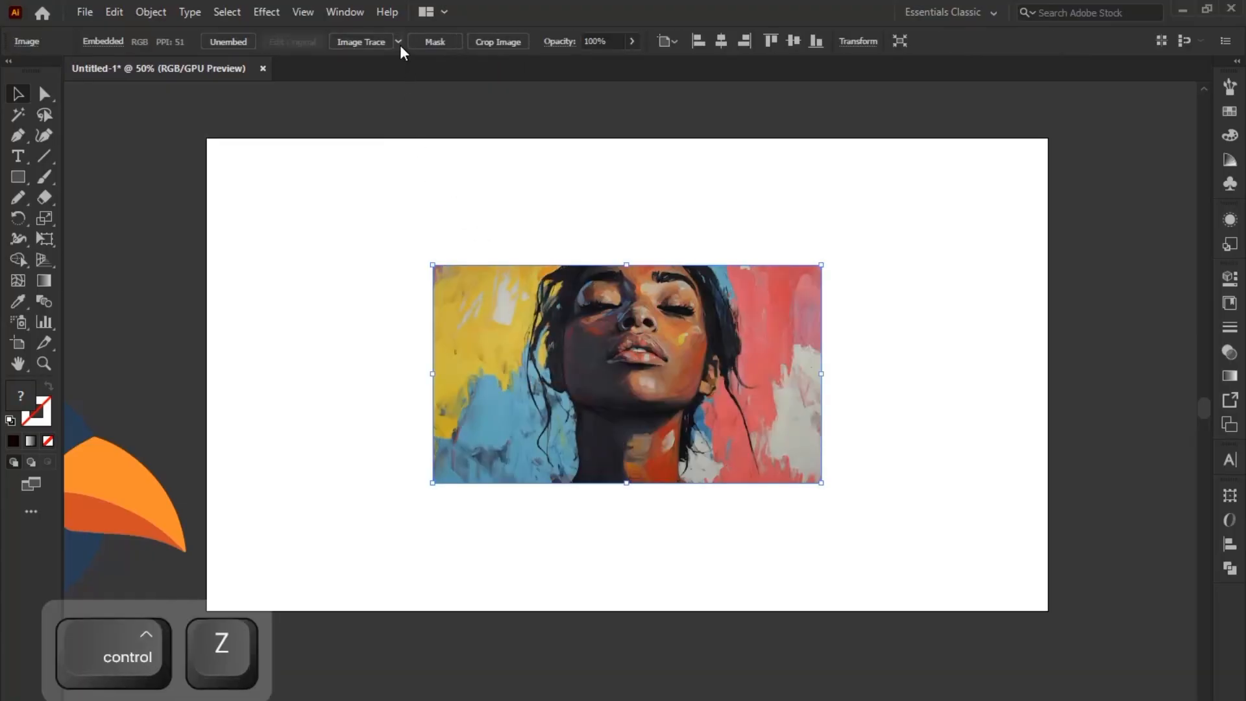
# Trace the portrait with the 16 Colors preset, examine its color shapes up close, and expand the result.
pyautogui.click(399, 43)
pyautogui.click(423, 178)
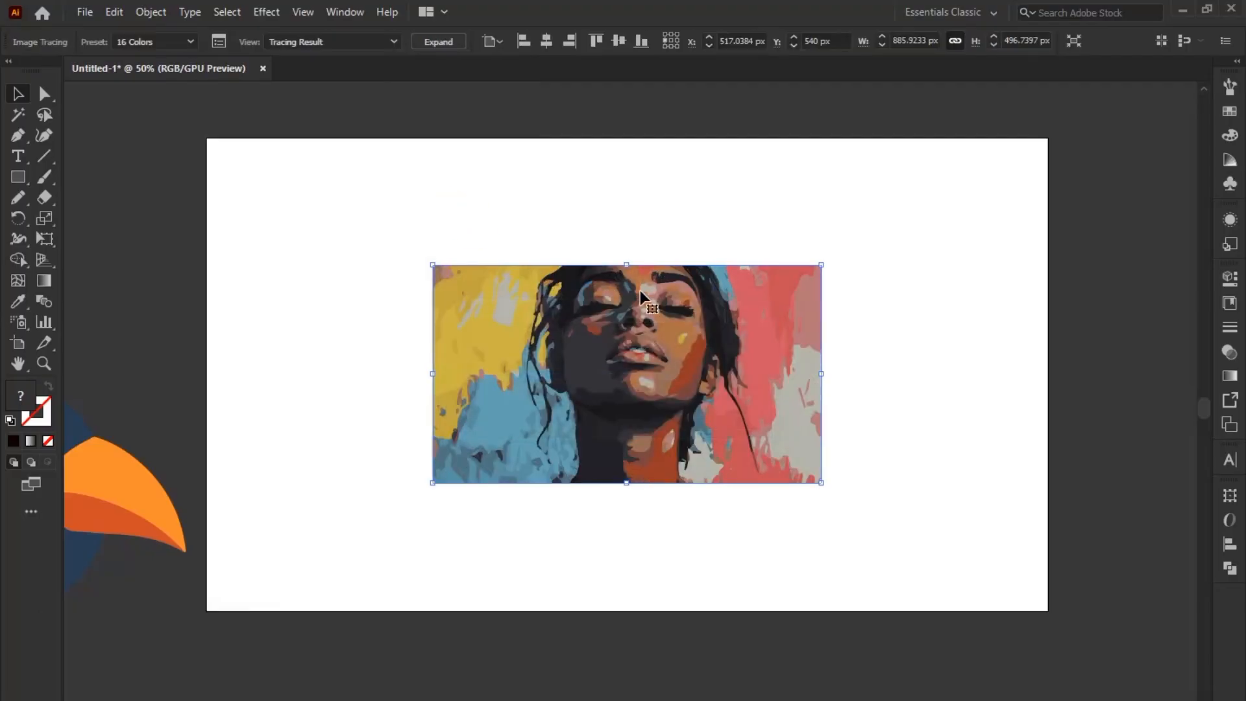
pyautogui.scroll(3, 609, 359)
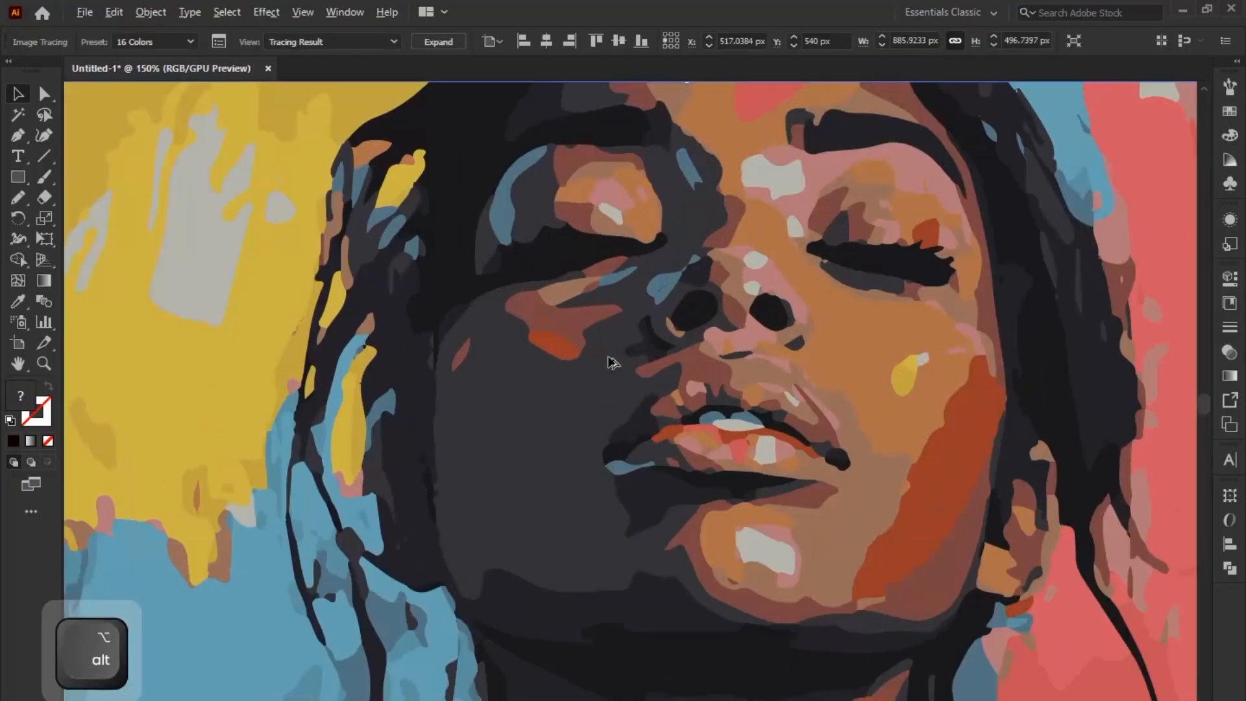
pyautogui.scroll(-3, 608, 358)
pyautogui.click(446, 48)
# Inspect the expanded 16 Colors portrait's paths in Outline view and return to the normal preview.
pyautogui.hotkey('ctrl', 'y')
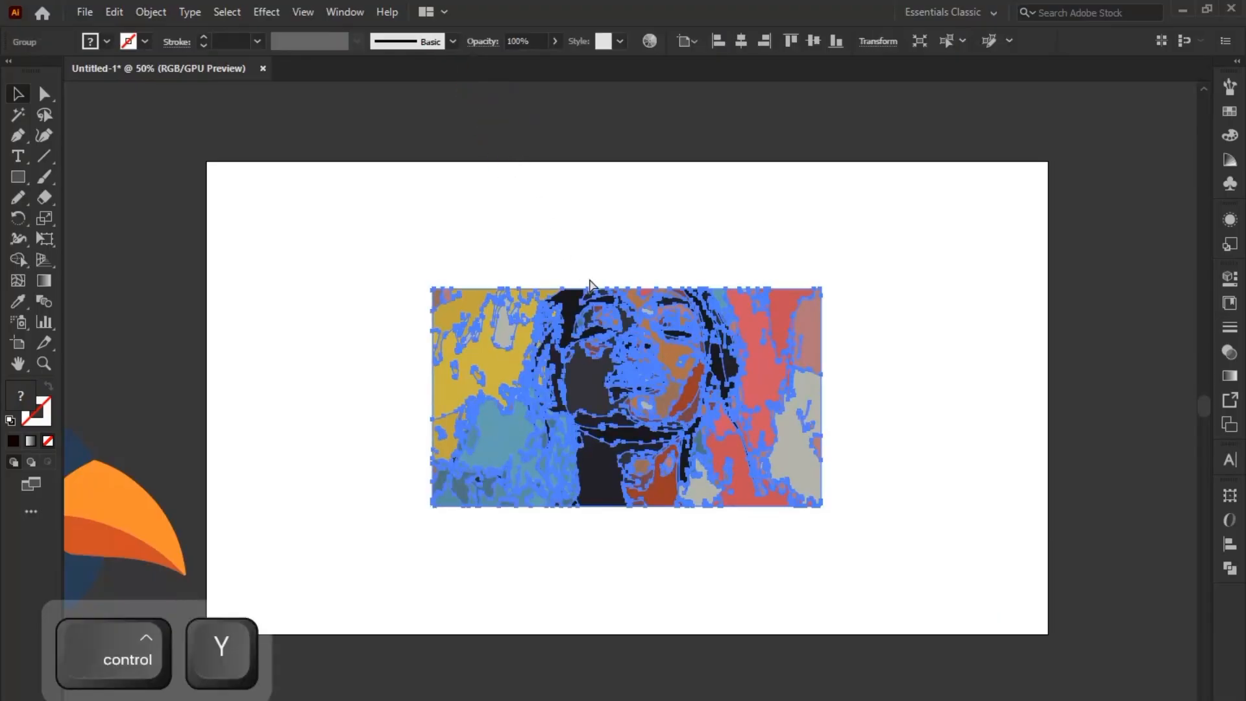
pyautogui.click(634, 406)
pyautogui.scroll(3, 640, 383)
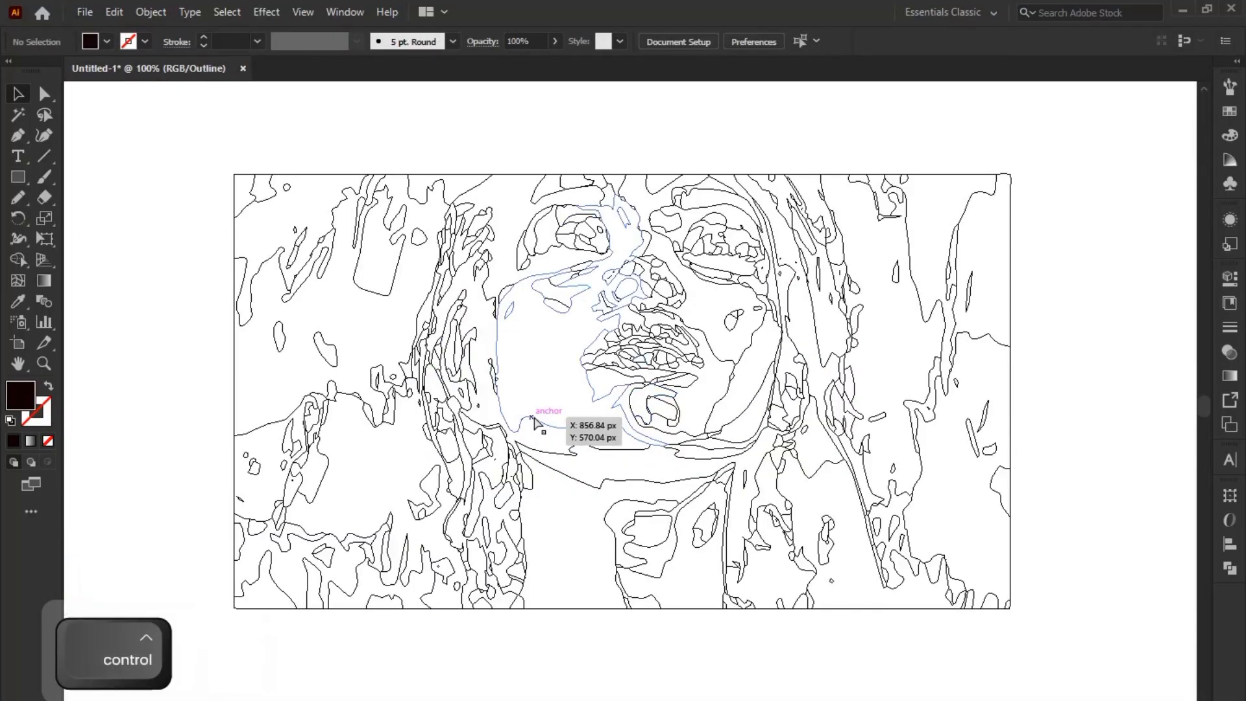
pyautogui.hotkey('ctrl', 'z')
pyautogui.hotkey('ctrl', 'y')
pyautogui.scroll(-3, 651, 309)
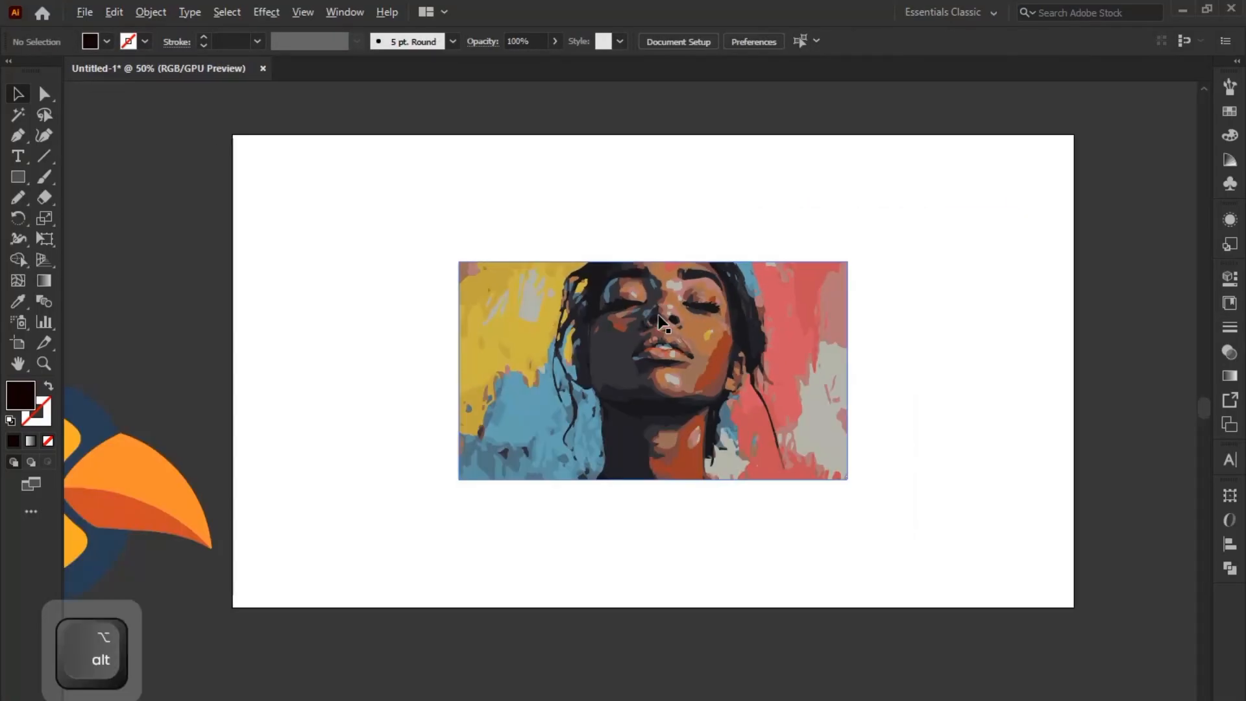
# Undo the portrait's expansion, 16 Colors trace and accidental move.
pyautogui.hotkey('ctrl', 'z')
pyautogui.hotkey('ctrl', 'z')
pyautogui.moveTo(665, 316); pyautogui.dragTo(609, 368)
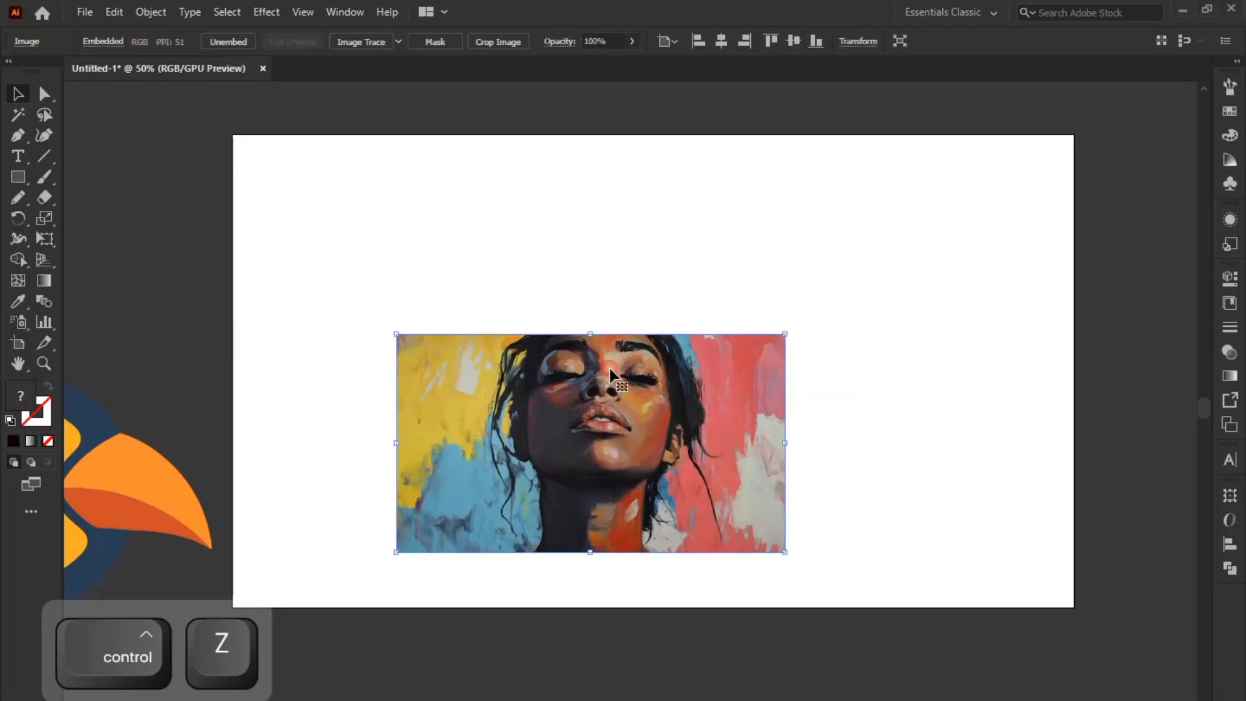
pyautogui.hotkey('ctrl', 'z')
# Trace the portrait with the Shades of Gray preset, expand the result, and clear the selection.
pyautogui.click(398, 41)
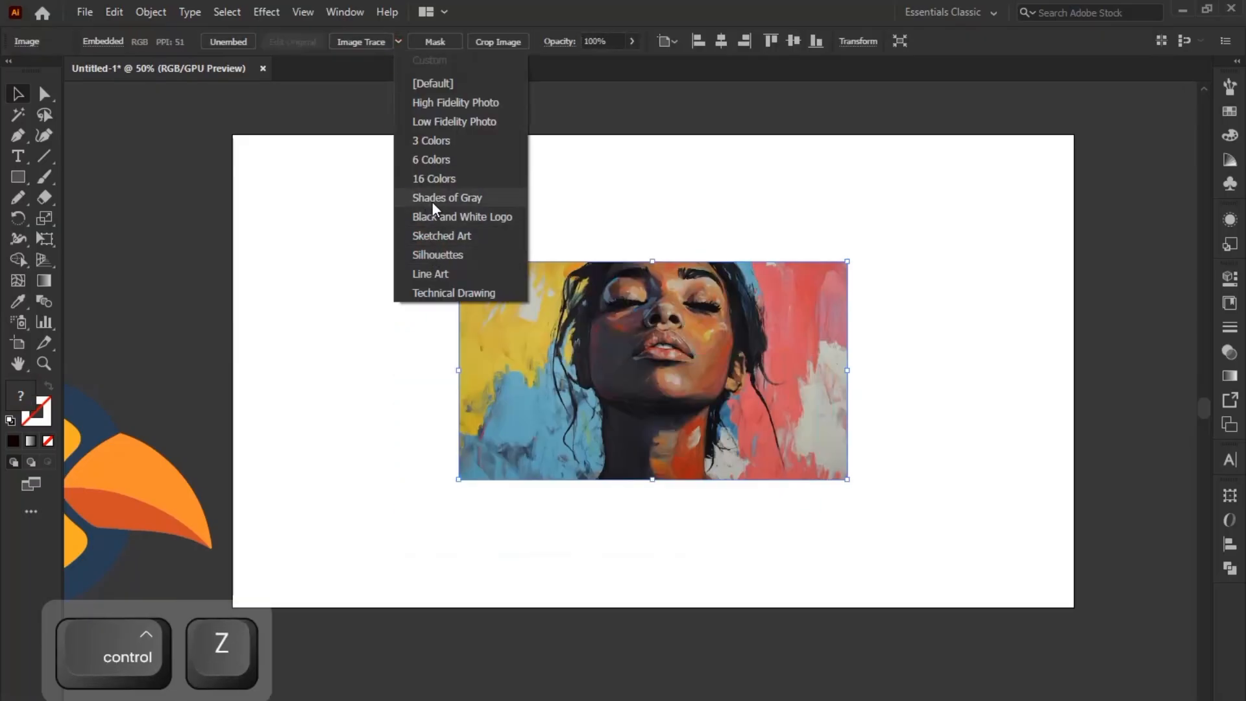
pyautogui.click(454, 201)
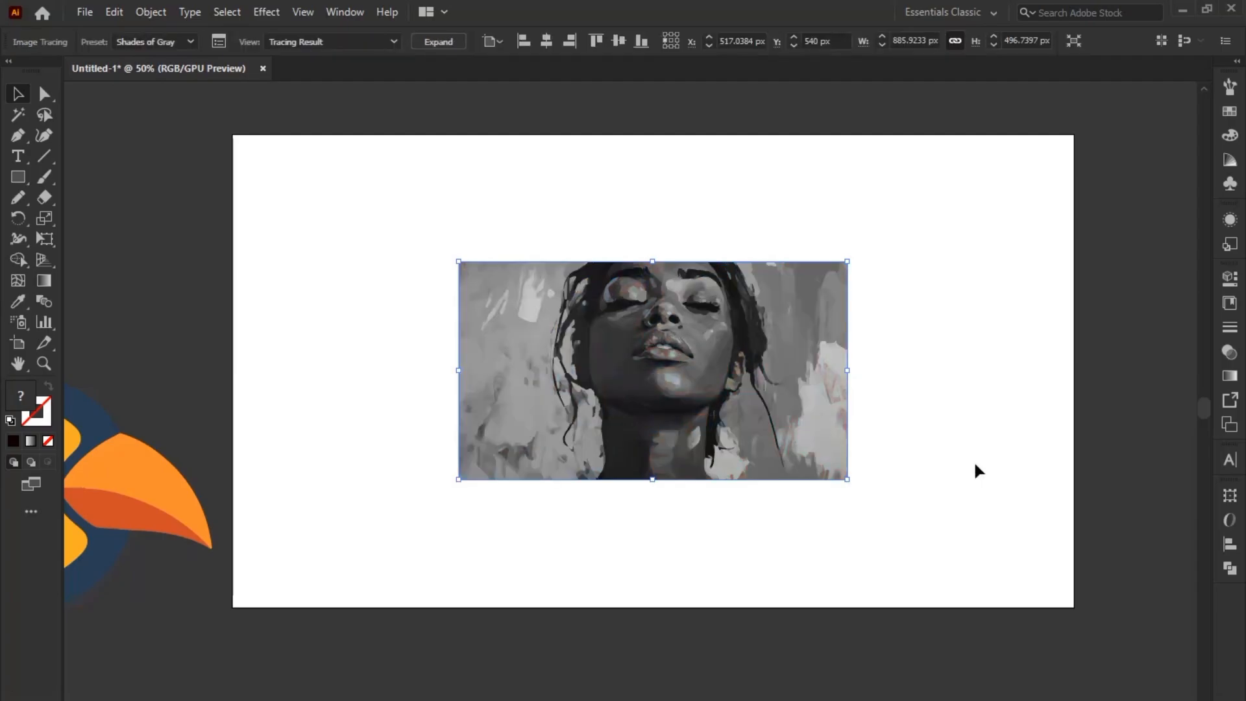
pyautogui.click(417, 43)
pyautogui.click(640, 248)
# Inspect the expanded grayscale portrait's paths in Outline view and examine its shapes in the normal preview.
pyautogui.hotkey('ctrl', 'y')
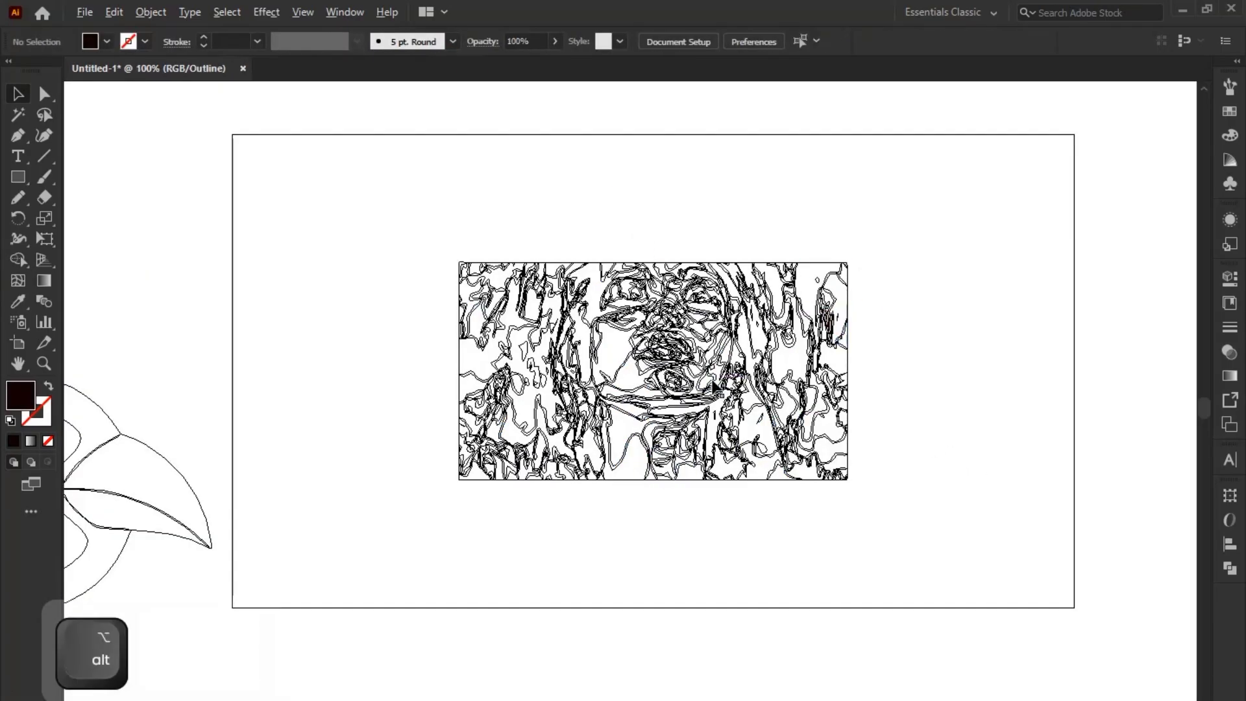
pyautogui.scroll(2, 713, 383)
pyautogui.scroll(-3, 570, 348)
pyautogui.hotkey('ctrl', 'y')
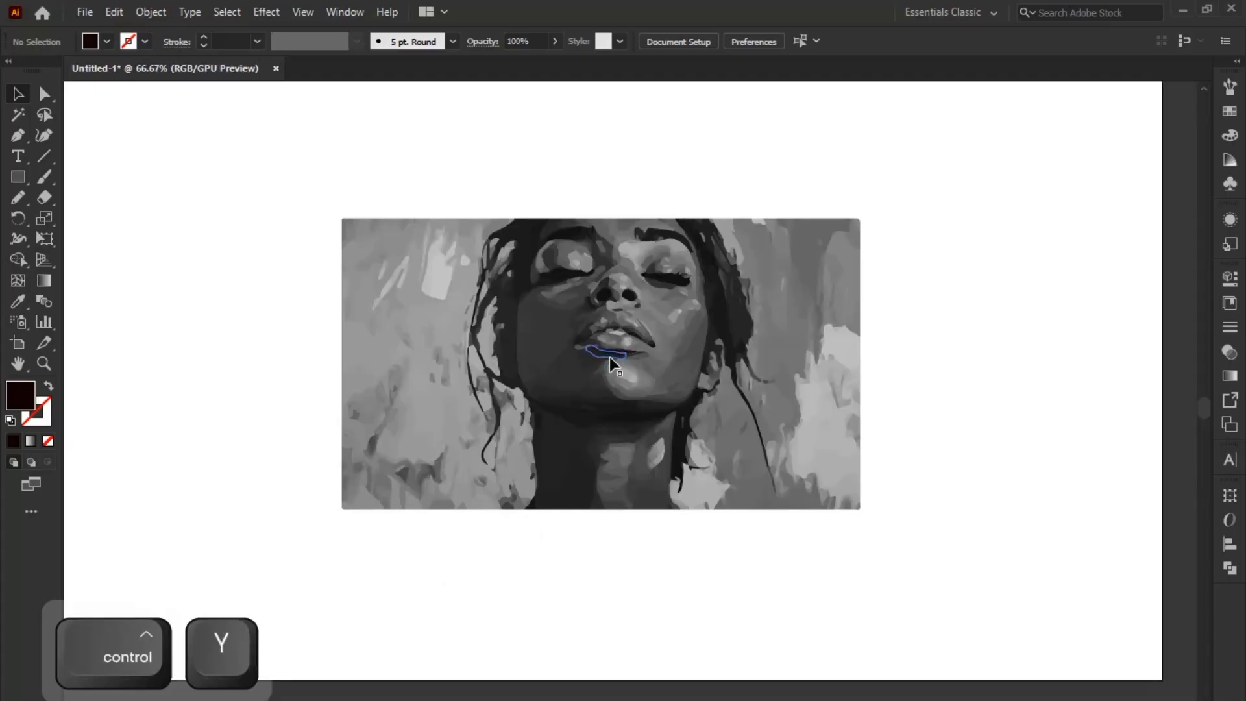
pyautogui.scroll(1, 675, 318)
pyautogui.scroll(-2, 662, 365)
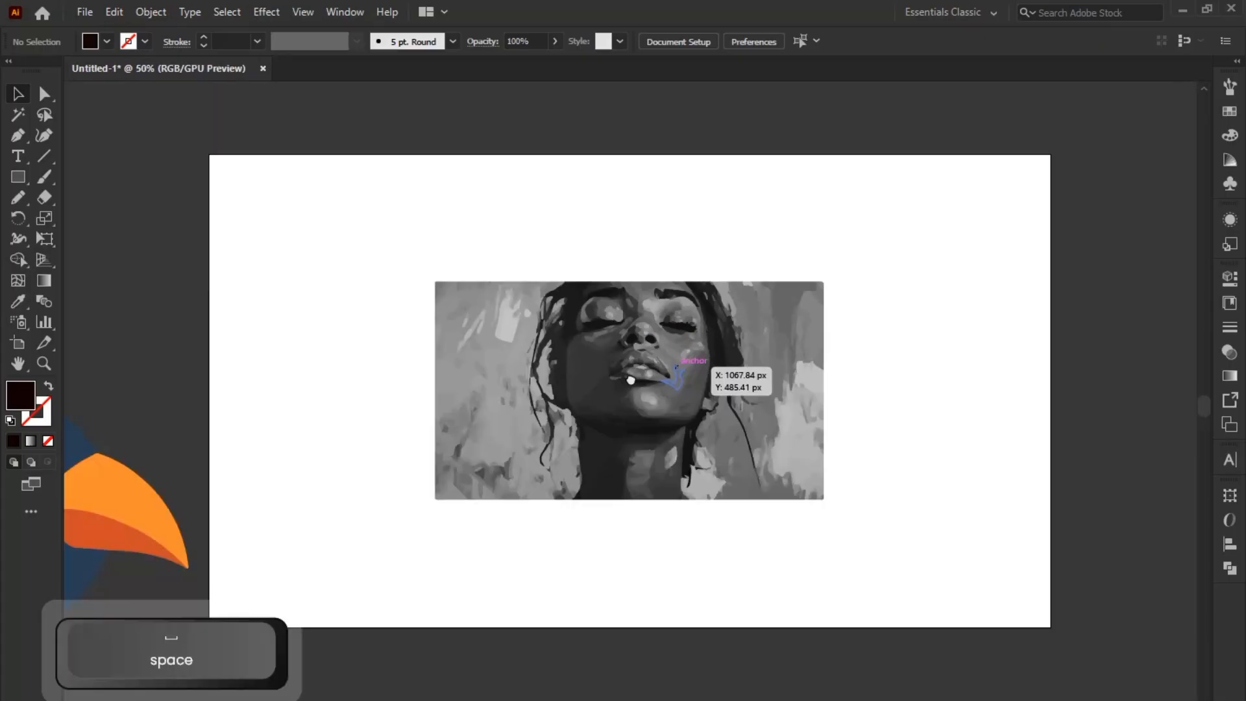
pyautogui.moveTo(631, 380); pyautogui.dragTo(652, 372)
# Undo the expansion and the Shades of Gray trace to restore the original portrait image.
pyautogui.hotkey('ctrl', 'z')
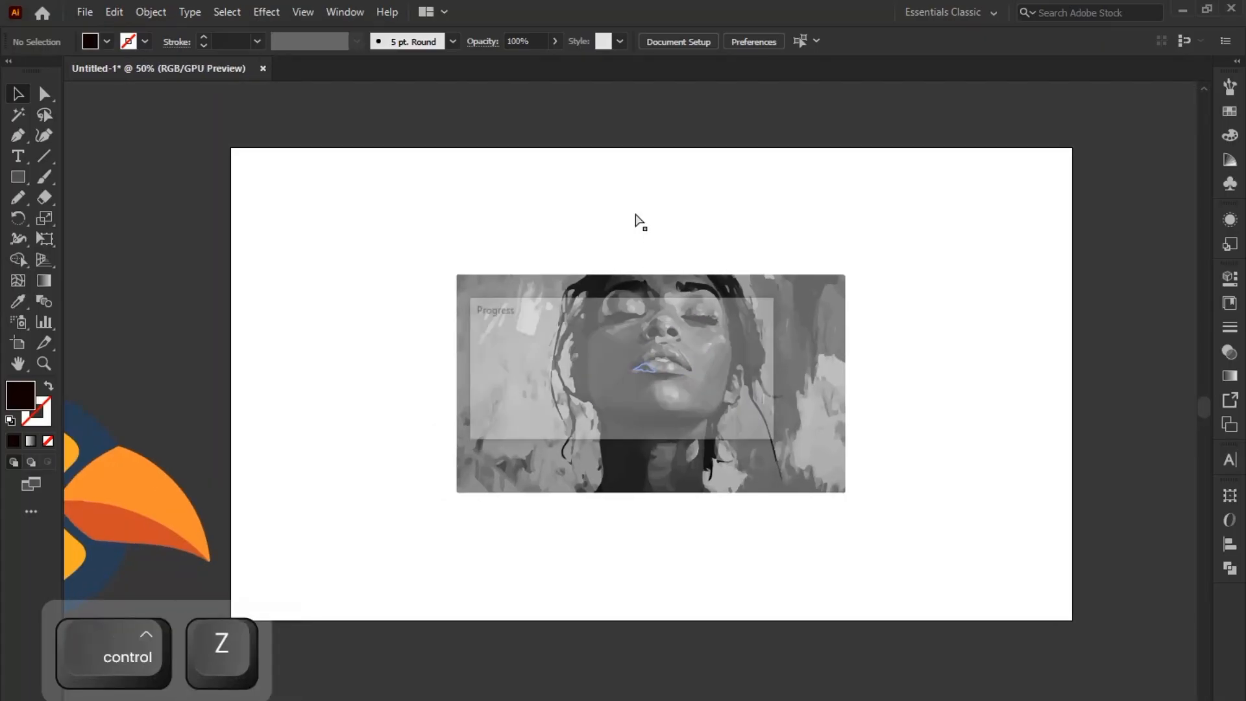
pyautogui.hotkey('ctrl', 'z')
pyautogui.moveTo(587, 311)
pyautogui.mouseDown()
pyautogui.moveTo(601, 312)
pyautogui.moveTo(577, 312)
pyautogui.mouseUp()
pyautogui.scroll(-1, 601, 311)
pyautogui.scroll(1, 577, 311)
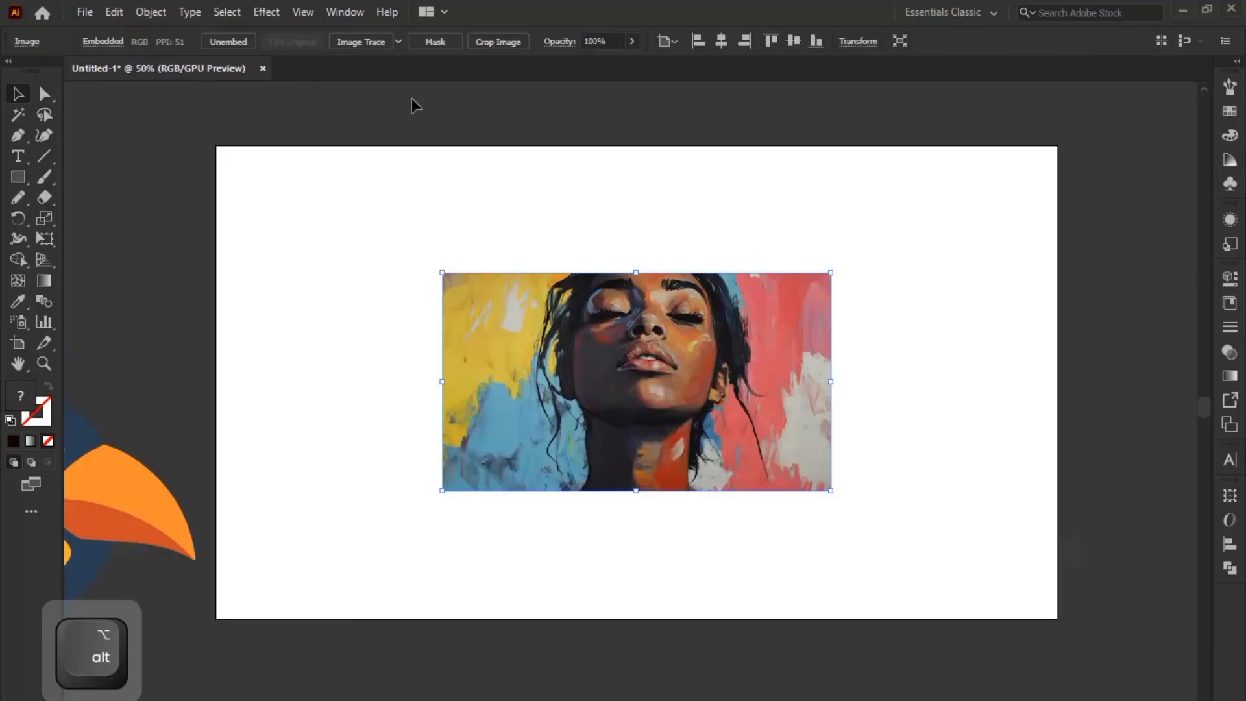
# Try tracing the portrait with the Black and White Logo preset and undo the trace.
pyautogui.click(398, 41)
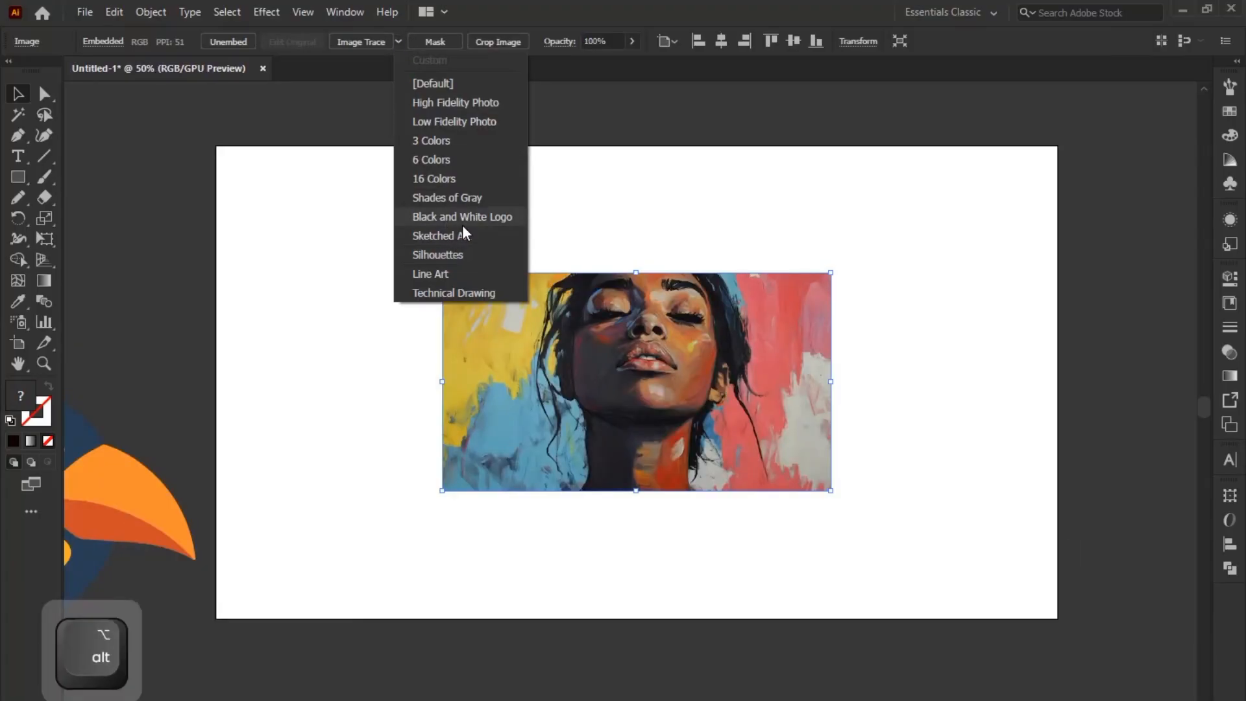
pyautogui.click(463, 223)
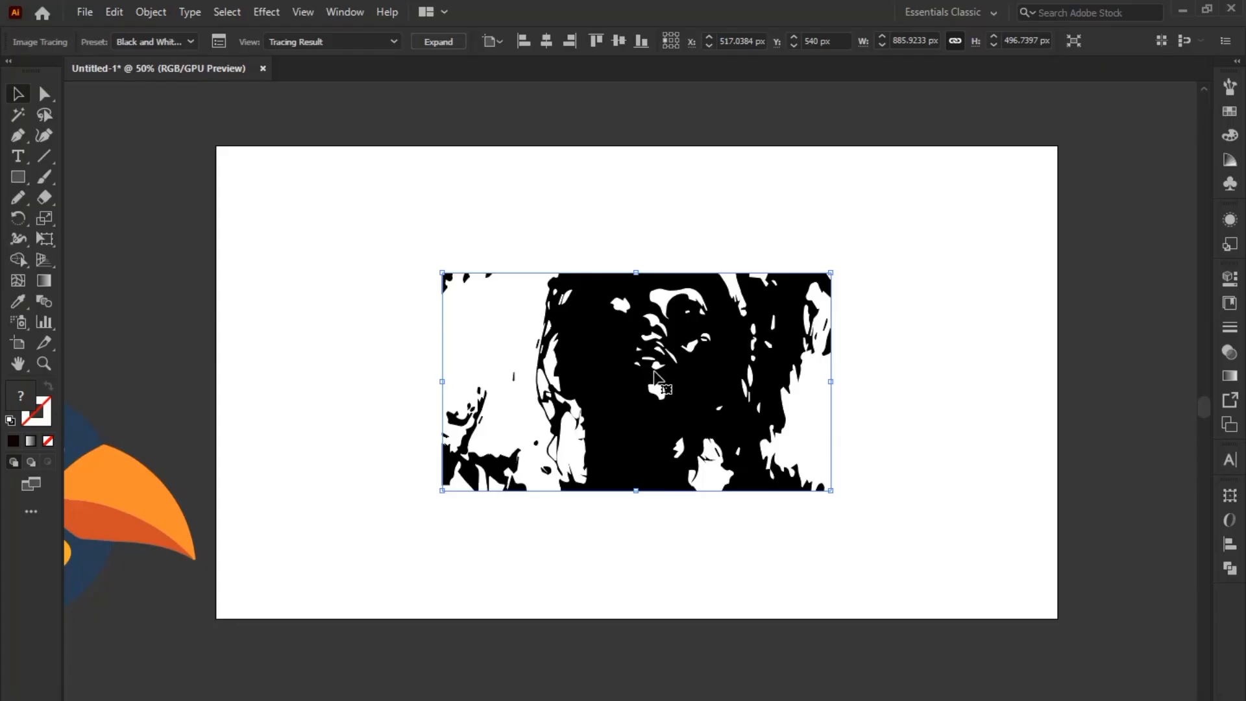
pyautogui.hotkey('ctrl', 'z')
pyautogui.click(398, 41)
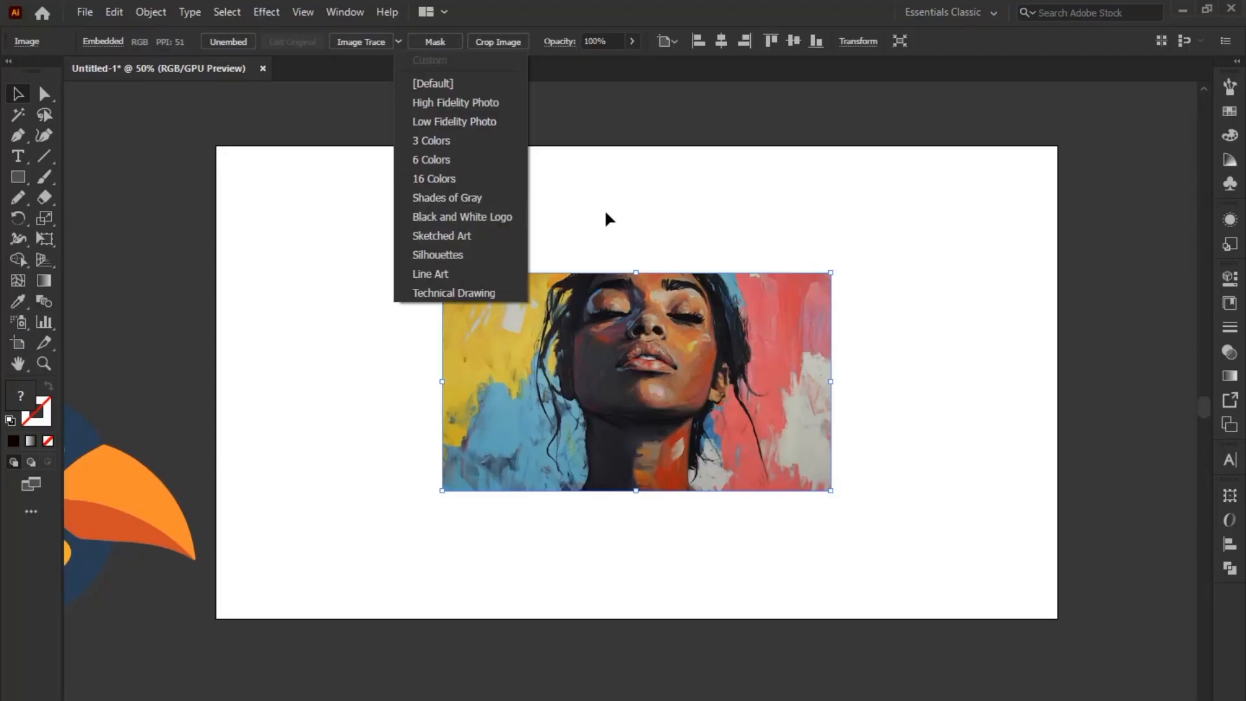
# Move the portrait off the artboard to its right side and place the toucan on the artboard's left half.
pyautogui.scroll(-2, 532, 217)
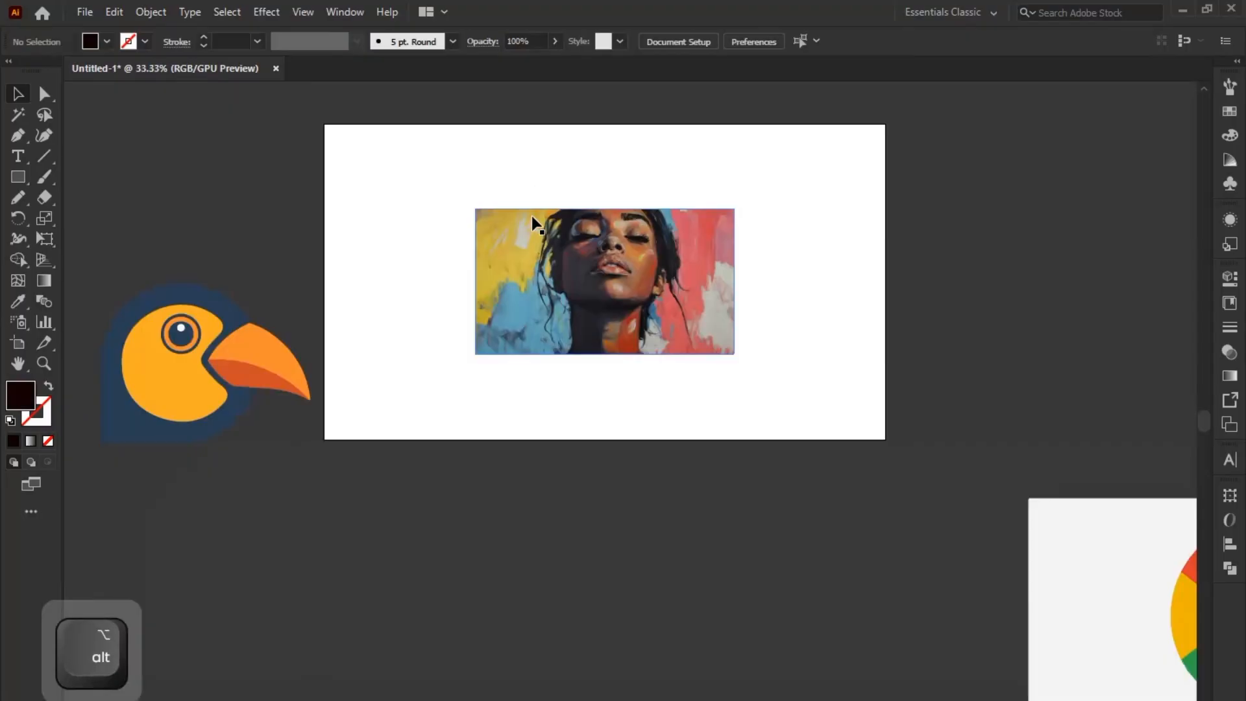
pyautogui.moveTo(532, 218); pyautogui.dragTo(526, 248)
pyautogui.moveTo(568, 291); pyautogui.dragTo(929, 272)
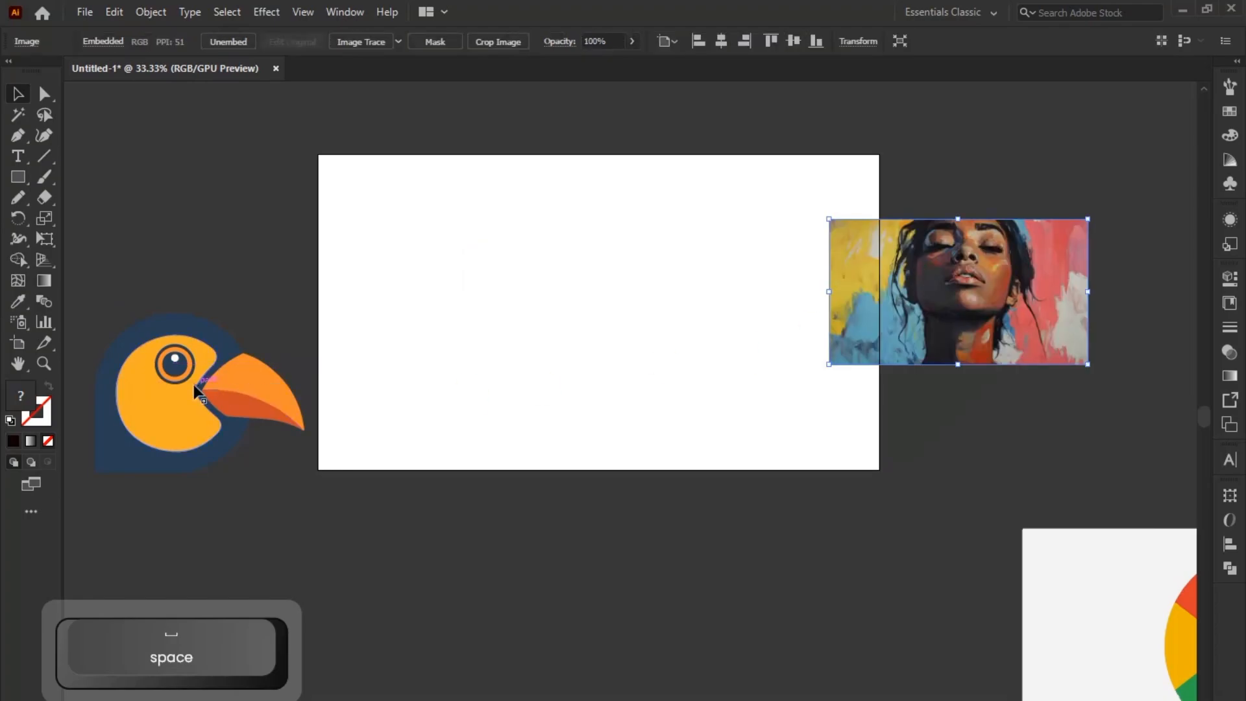
pyautogui.moveTo(198, 372); pyautogui.dragTo(497, 270)
pyautogui.moveTo(579, 320); pyautogui.dragTo(508, 240)
pyautogui.moveTo(883, 240); pyautogui.dragTo(990, 223)
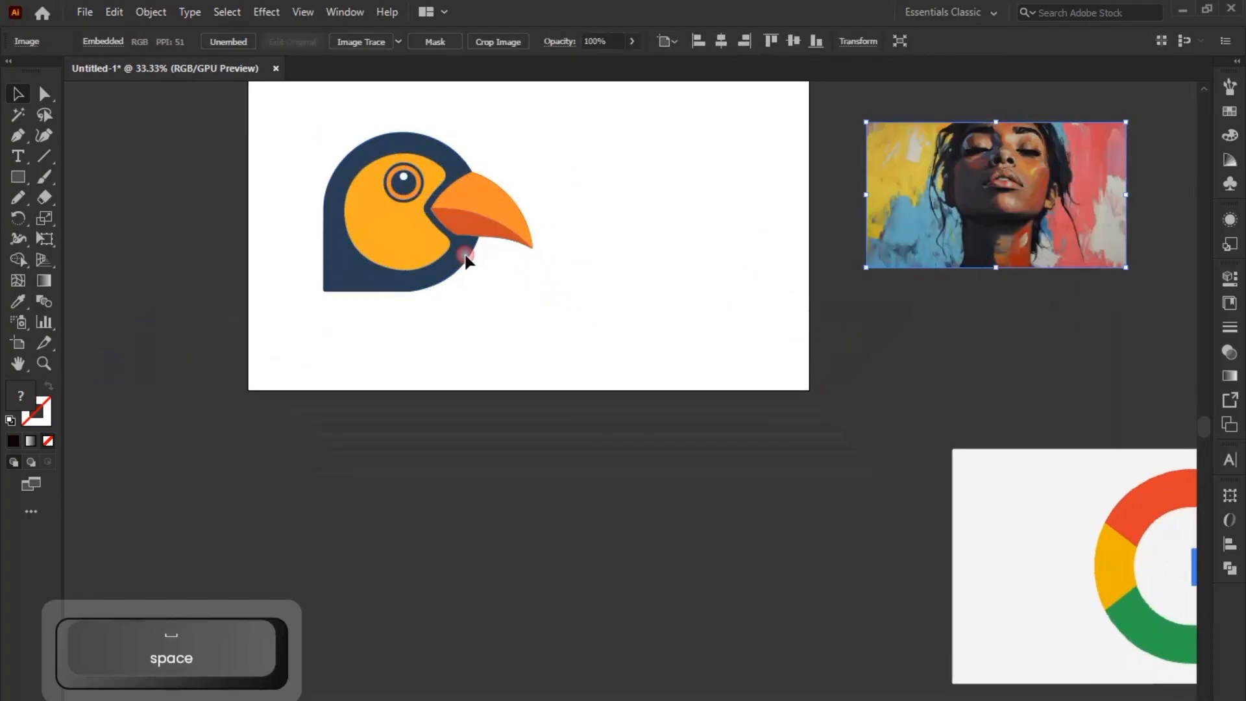
# Move the Google logo just below the artboard and ungroup its shapes.
pyautogui.moveTo(790, 479); pyautogui.dragTo(749, 462)
pyautogui.click(1110, 539)
pyautogui.moveTo(1110, 539); pyautogui.dragTo(528, 479)
pyautogui.hotkey('ctrl', 'shift', 'g')
# Delete the Google logo's light background and place the colored G on the artboard's right half beside the toucan.
pyautogui.click(686, 394)
pyautogui.press('Delete')
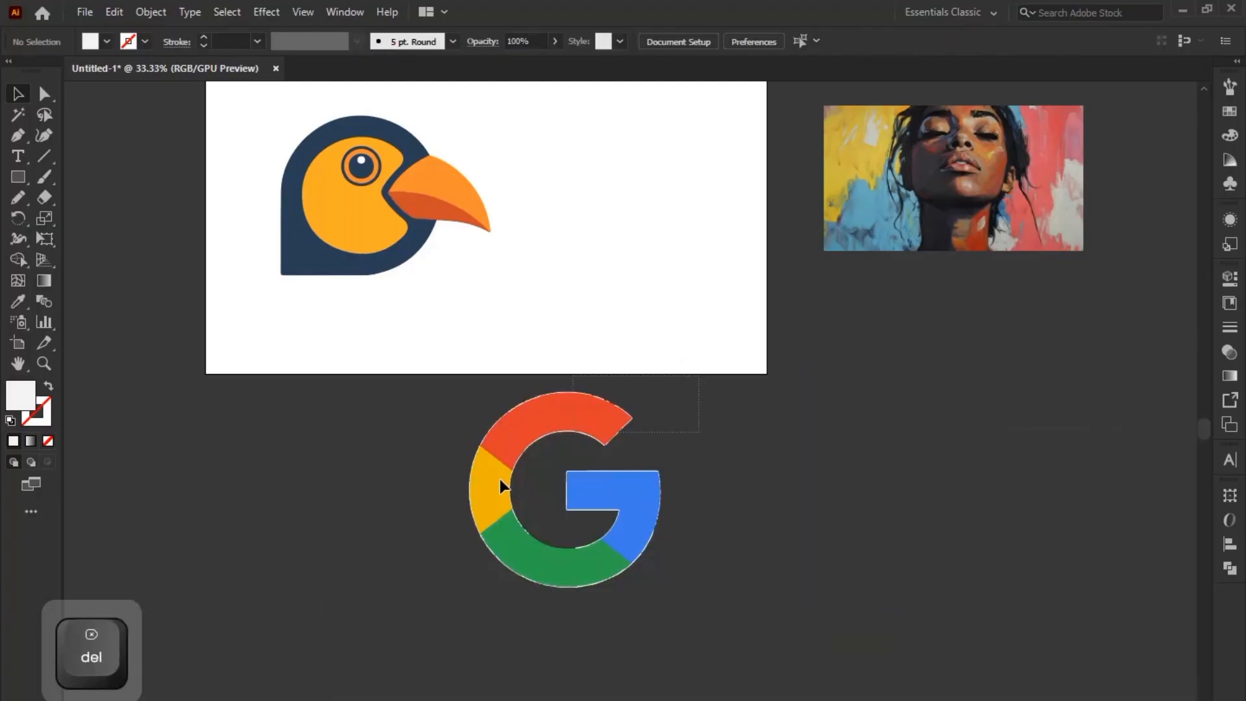
pyautogui.click(624, 516)
pyautogui.moveTo(625, 516); pyautogui.dragTo(676, 259)
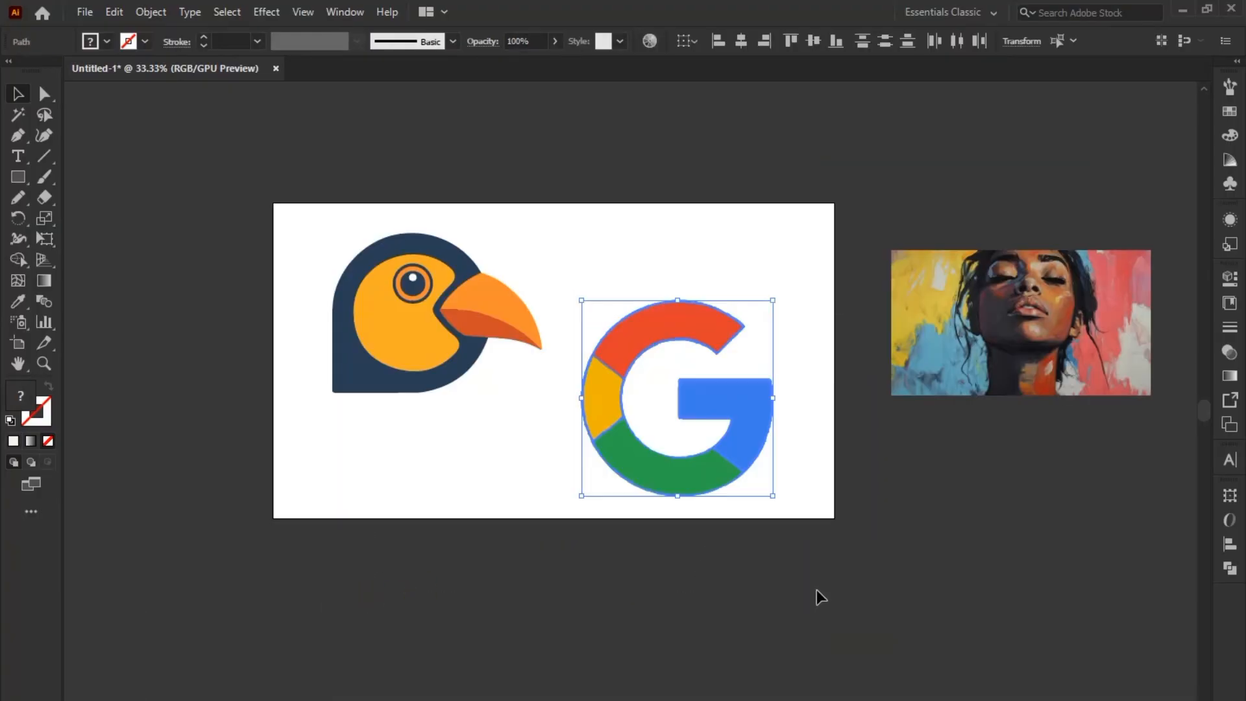